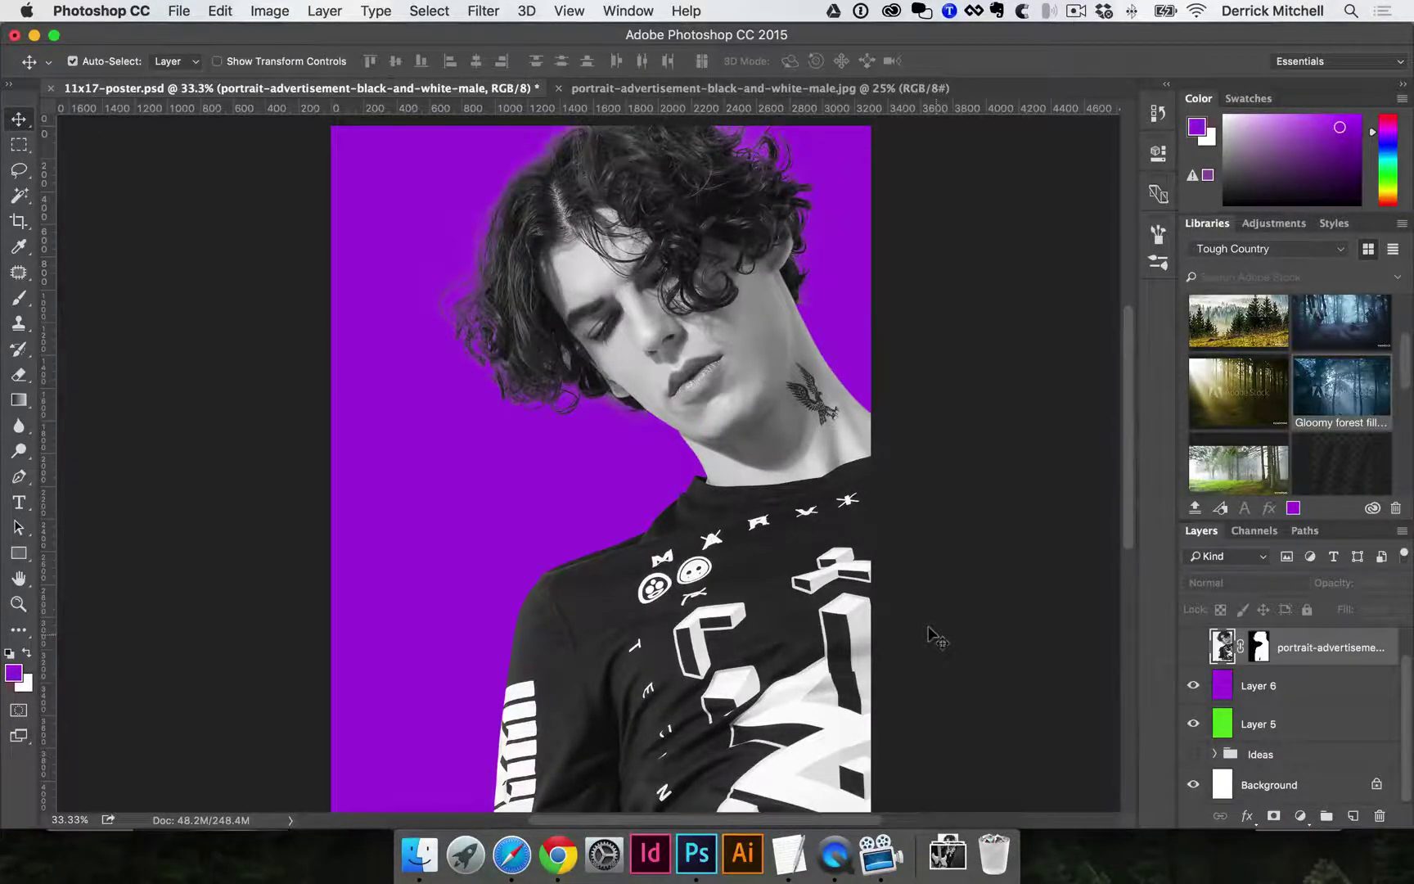
# Toggle the masked portrait layer on and off to compare it with the cut-out portrait layer above it.
pyautogui.scroll(1, 1245, 655)
pyautogui.click(1194, 683)
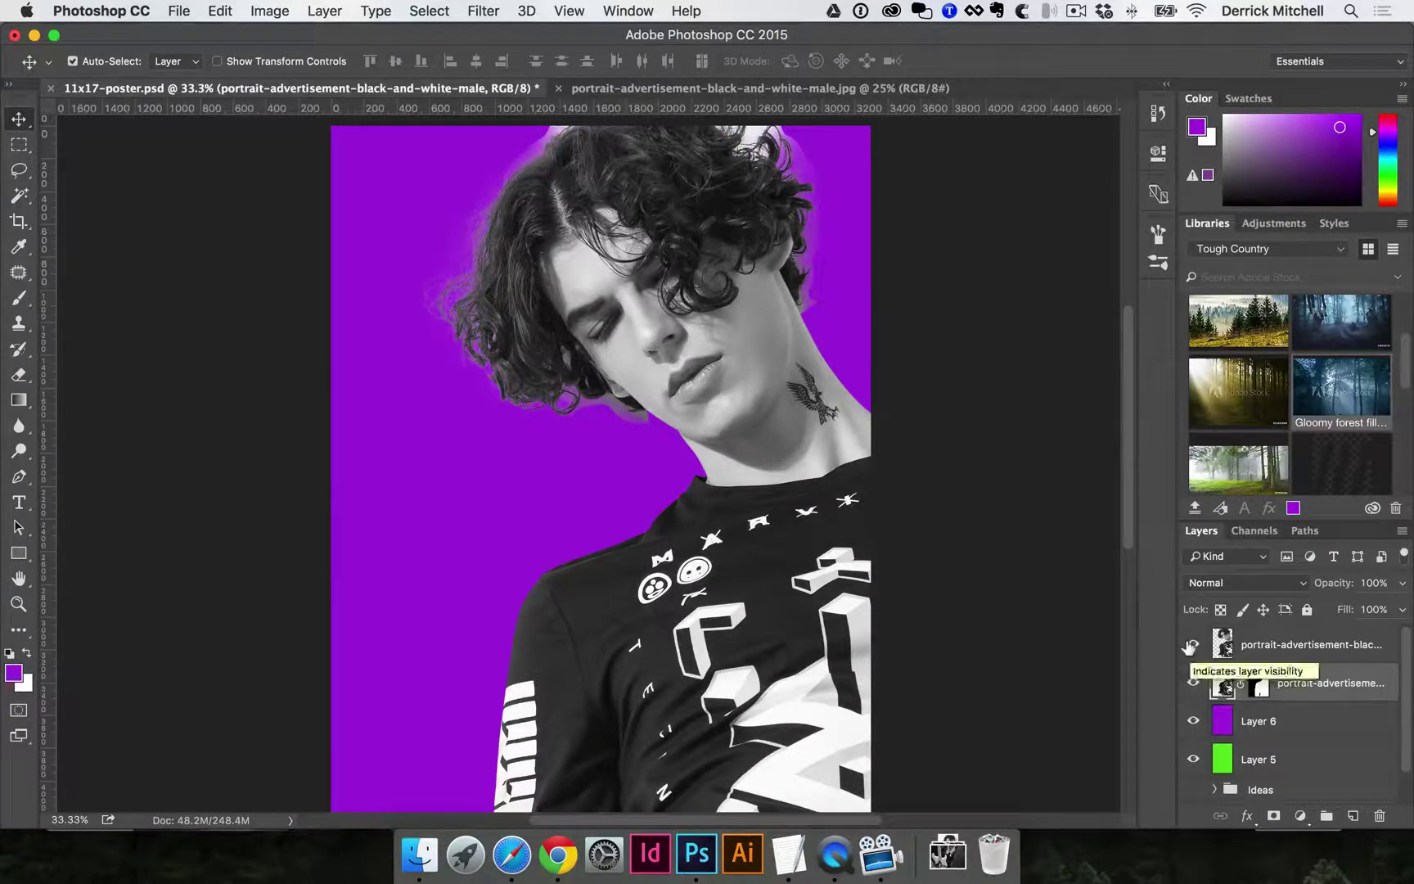
pyautogui.click(1193, 681)
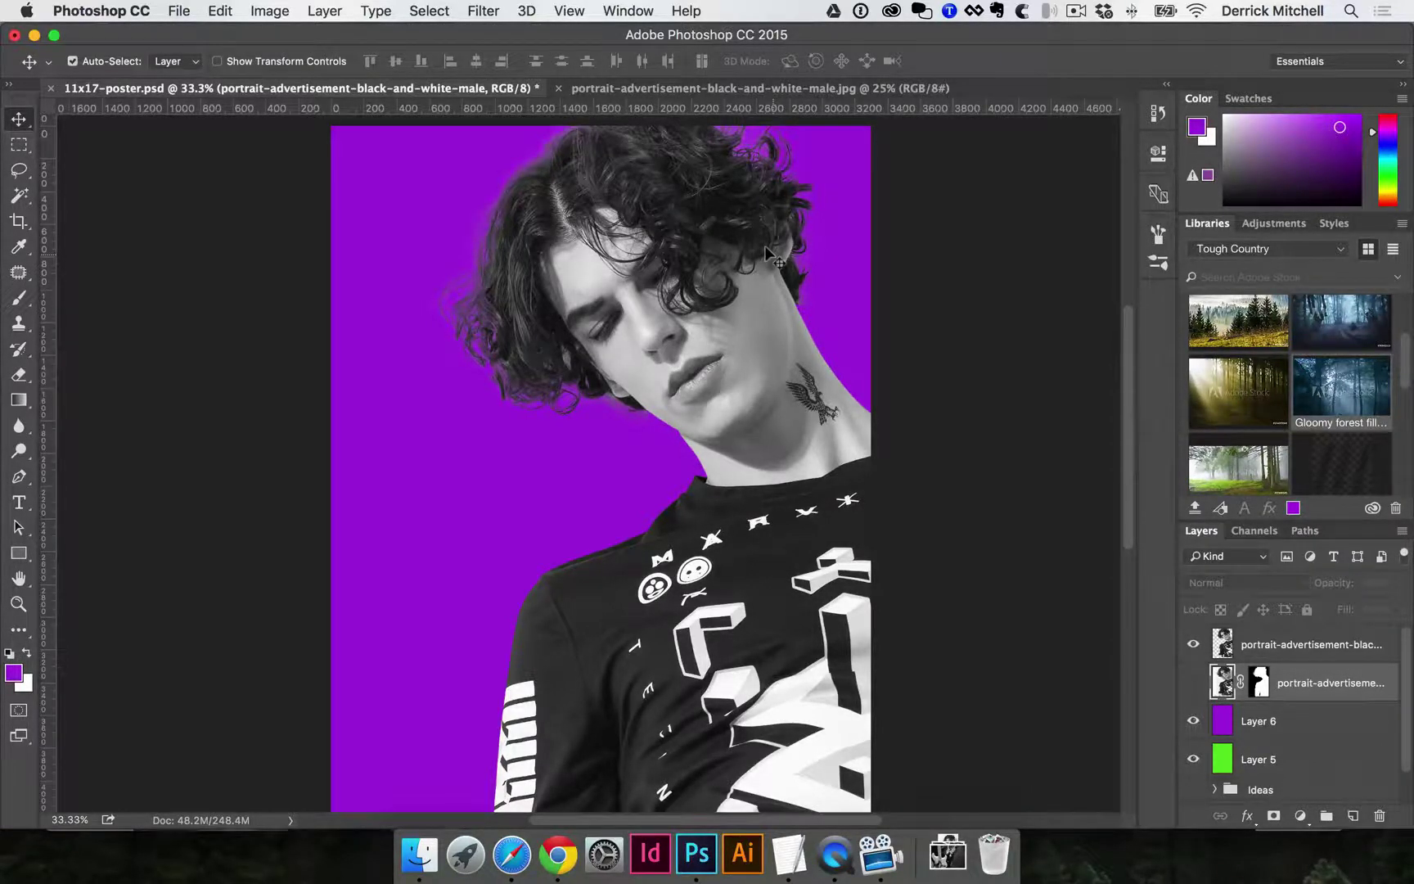
# Start a text layer on the purple background and copy the performer's name from the poster notes in TextEdit.
pyautogui.press('t')
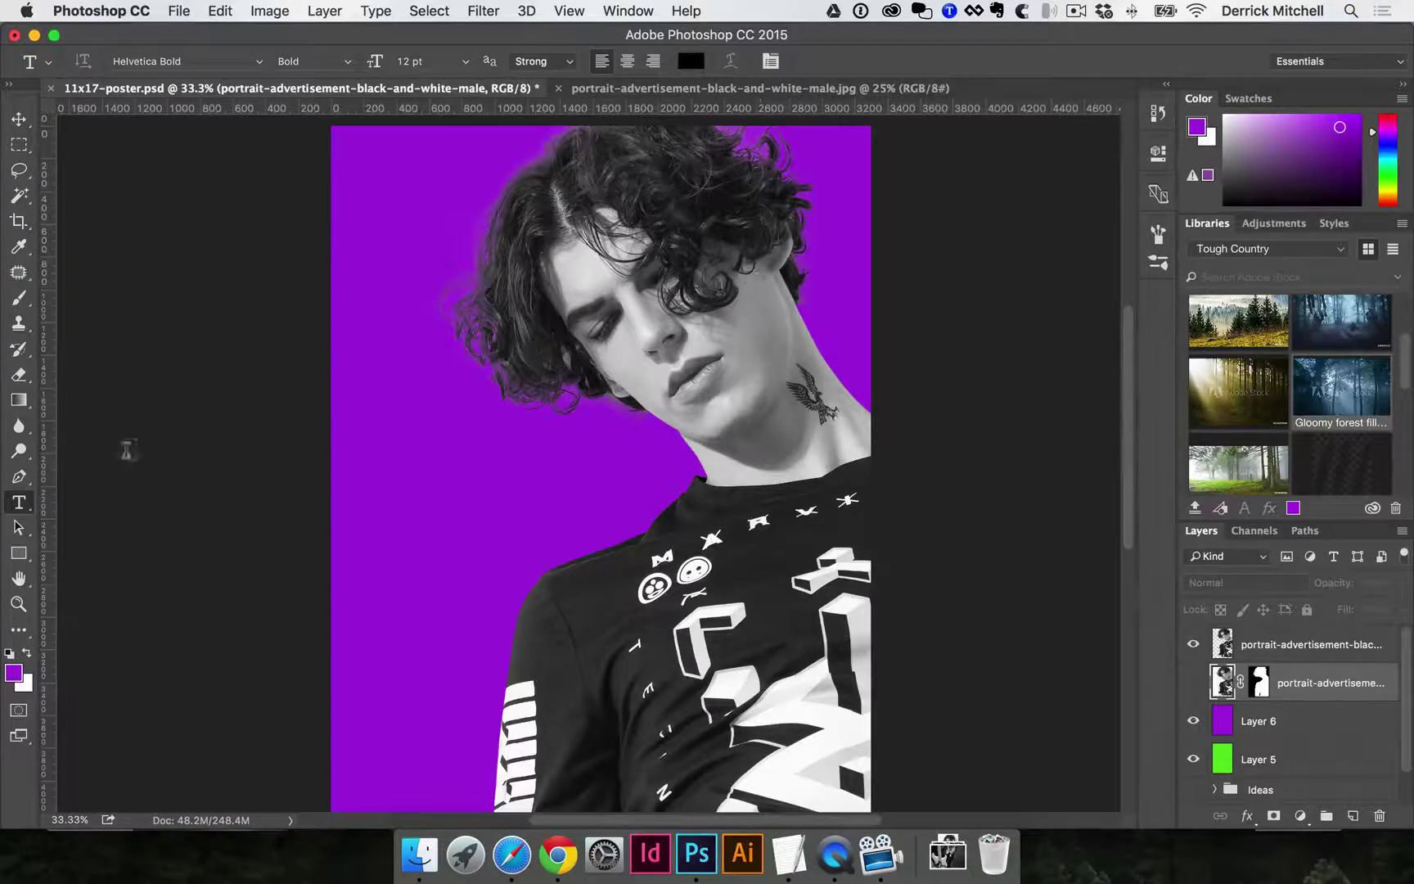
pyautogui.click(369, 423)
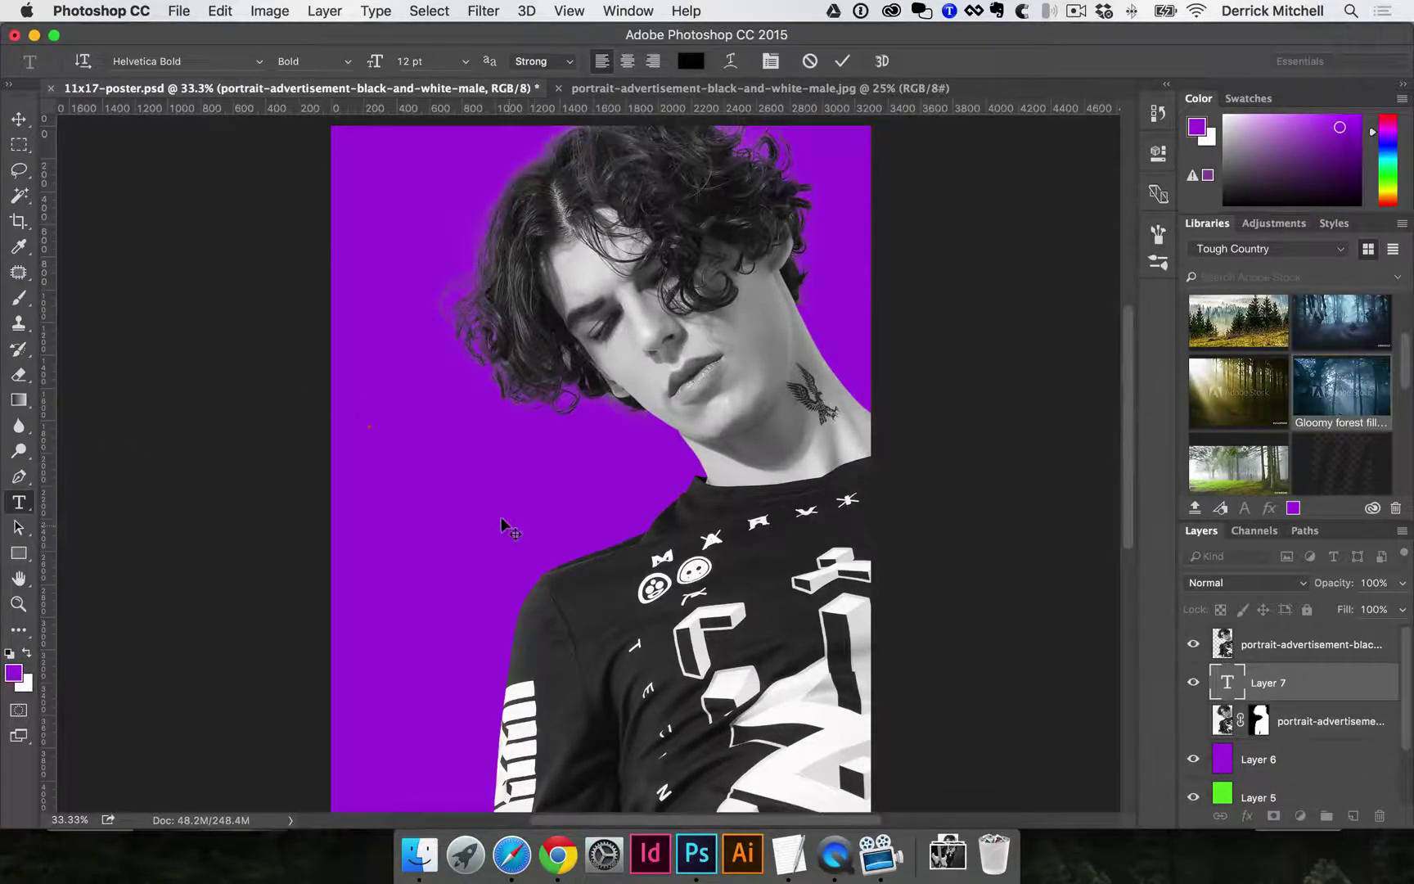
pyautogui.click(788, 854)
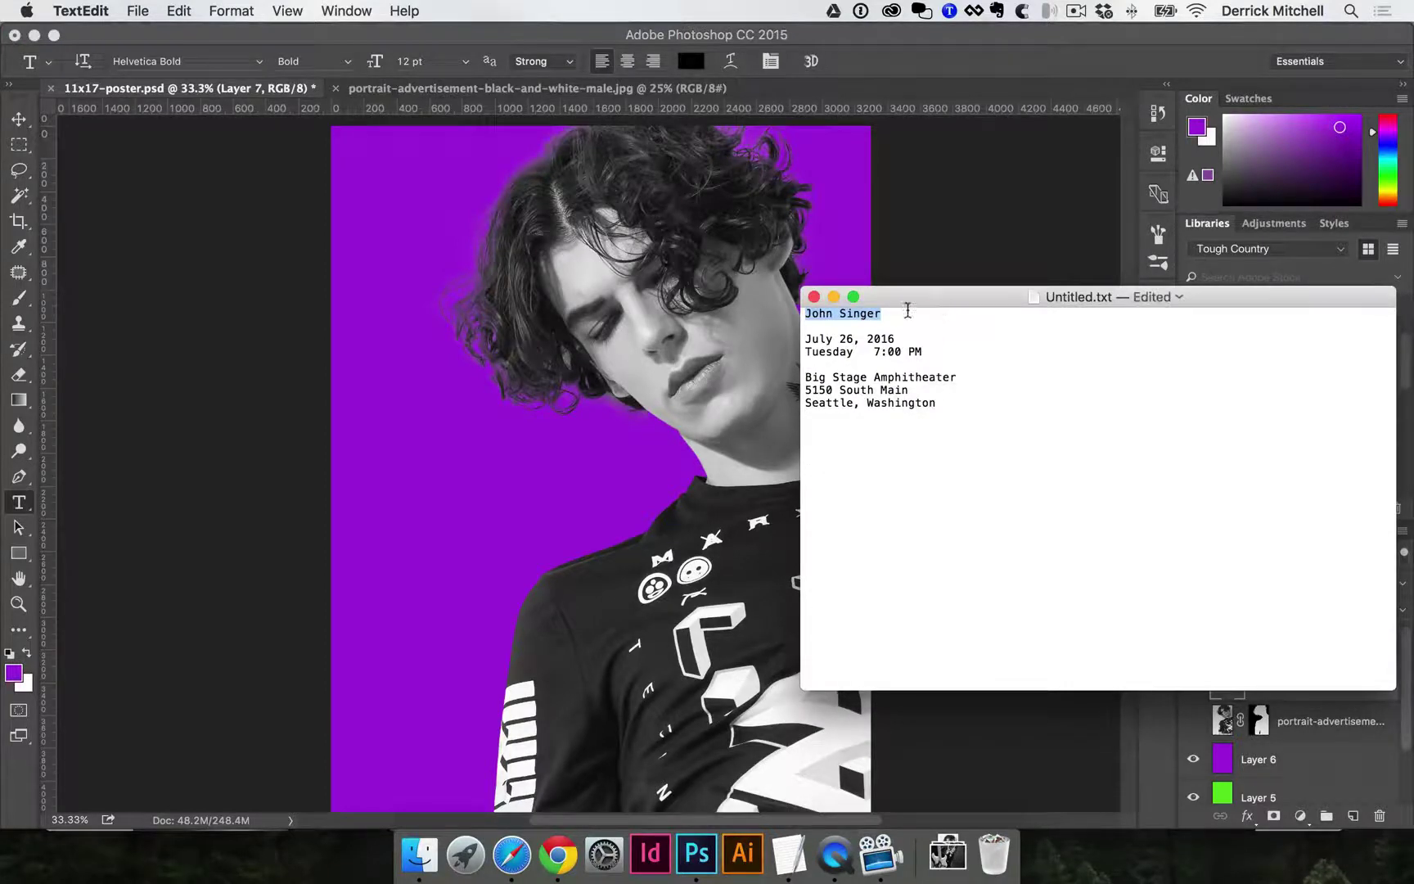
pyautogui.press('super+c')
# Return to Photoshop and paste the performer's name as a new text layer on the purple area below the hair.
pyautogui.click(490, 342)
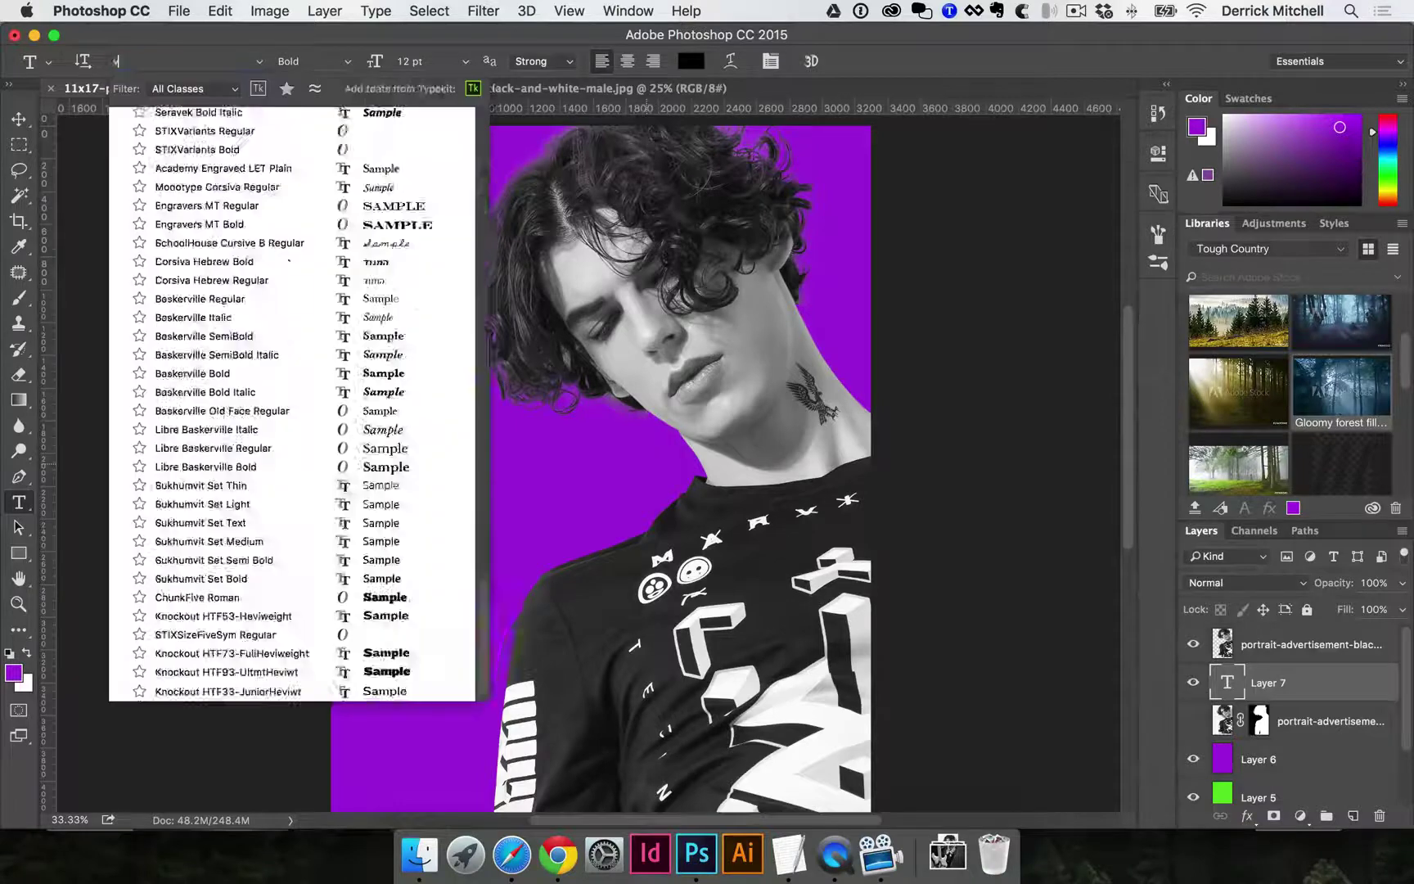
pyautogui.press('Escape')
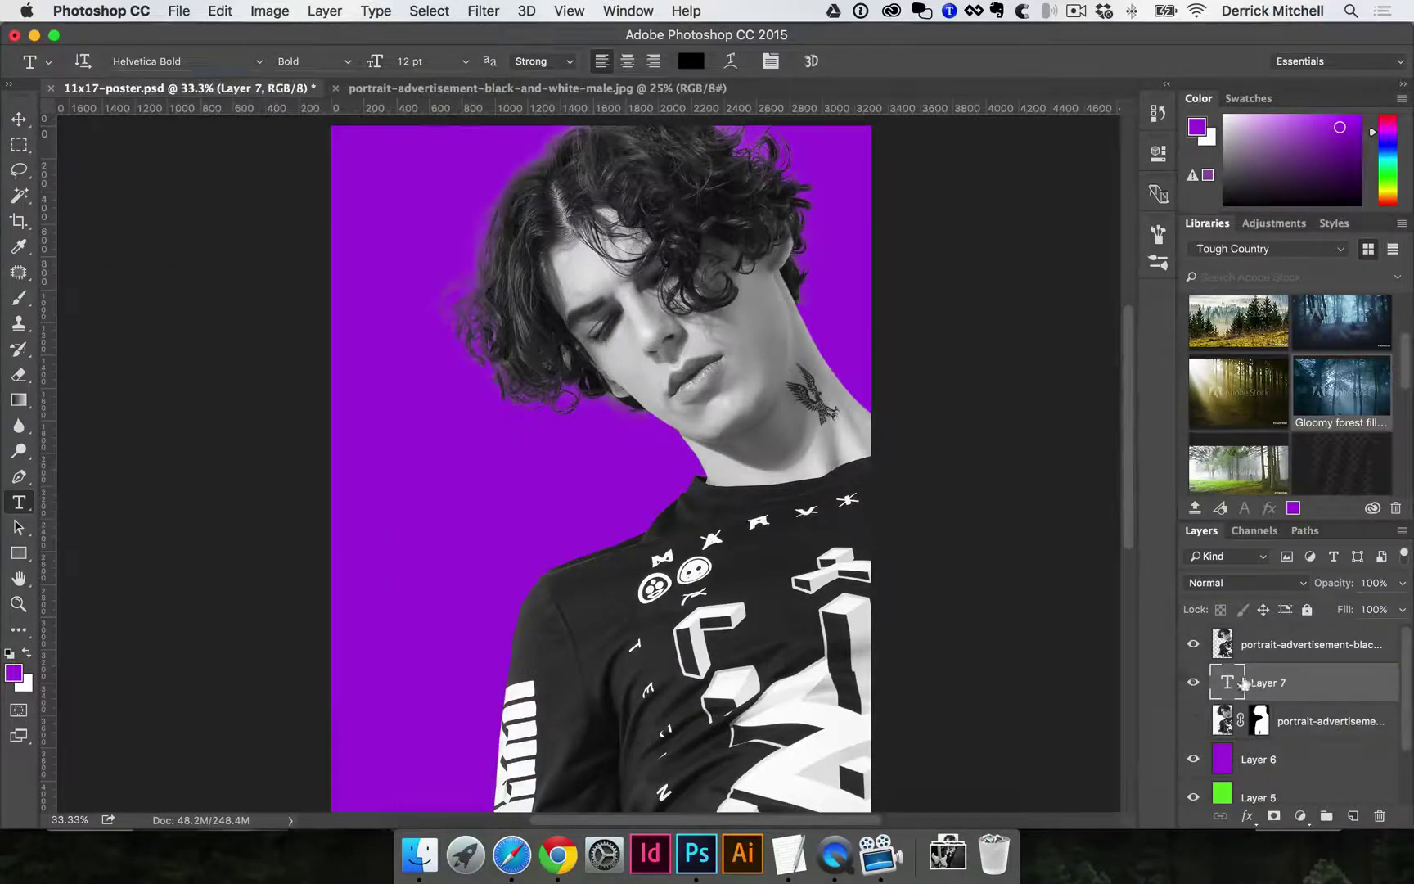
pyautogui.press('Escape')
pyautogui.click(387, 454)
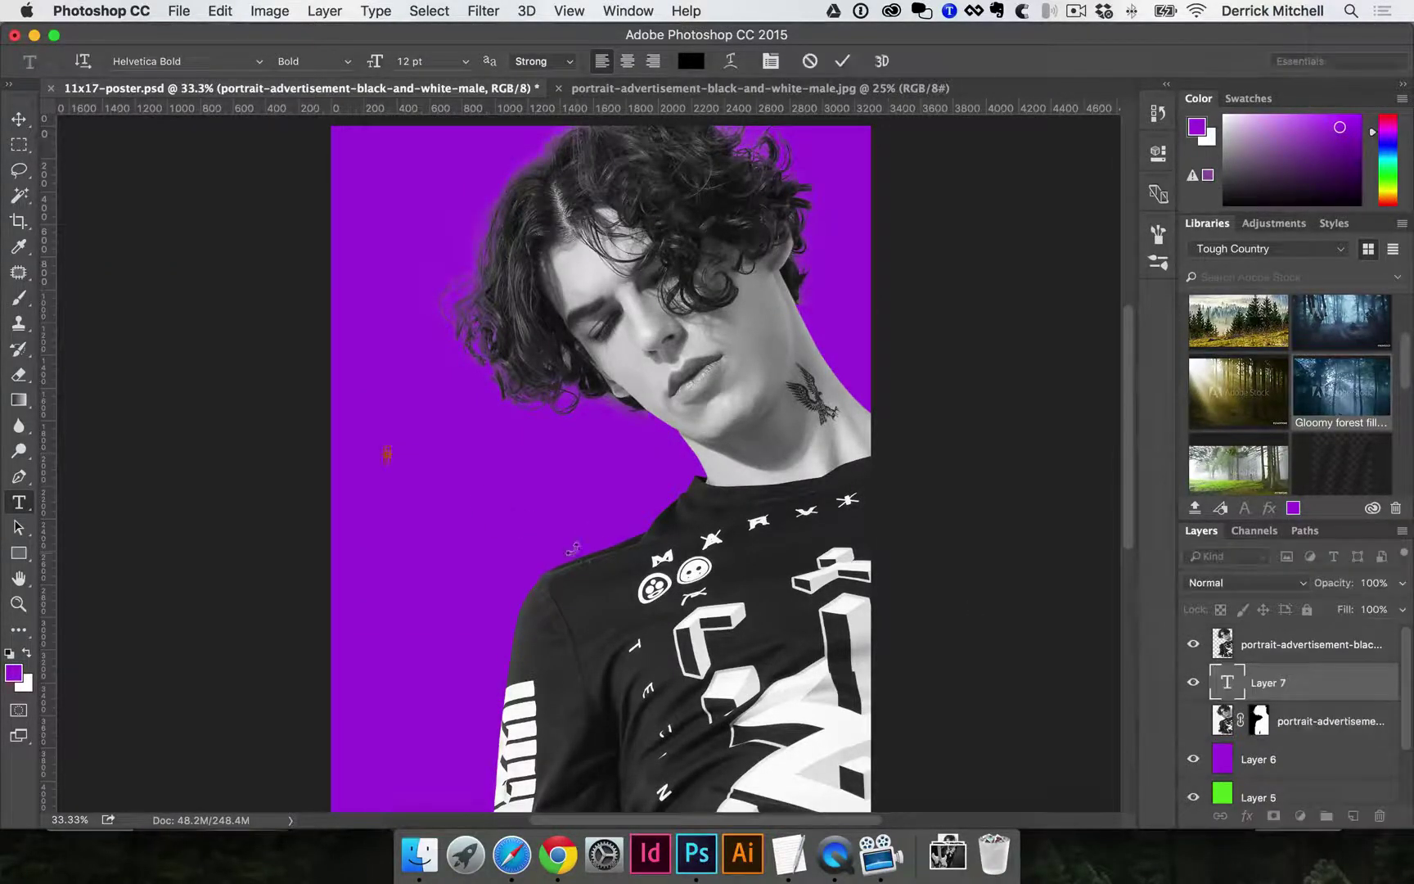
pyautogui.press('super+v')
pyautogui.press('super+Return')
pyautogui.press('v')
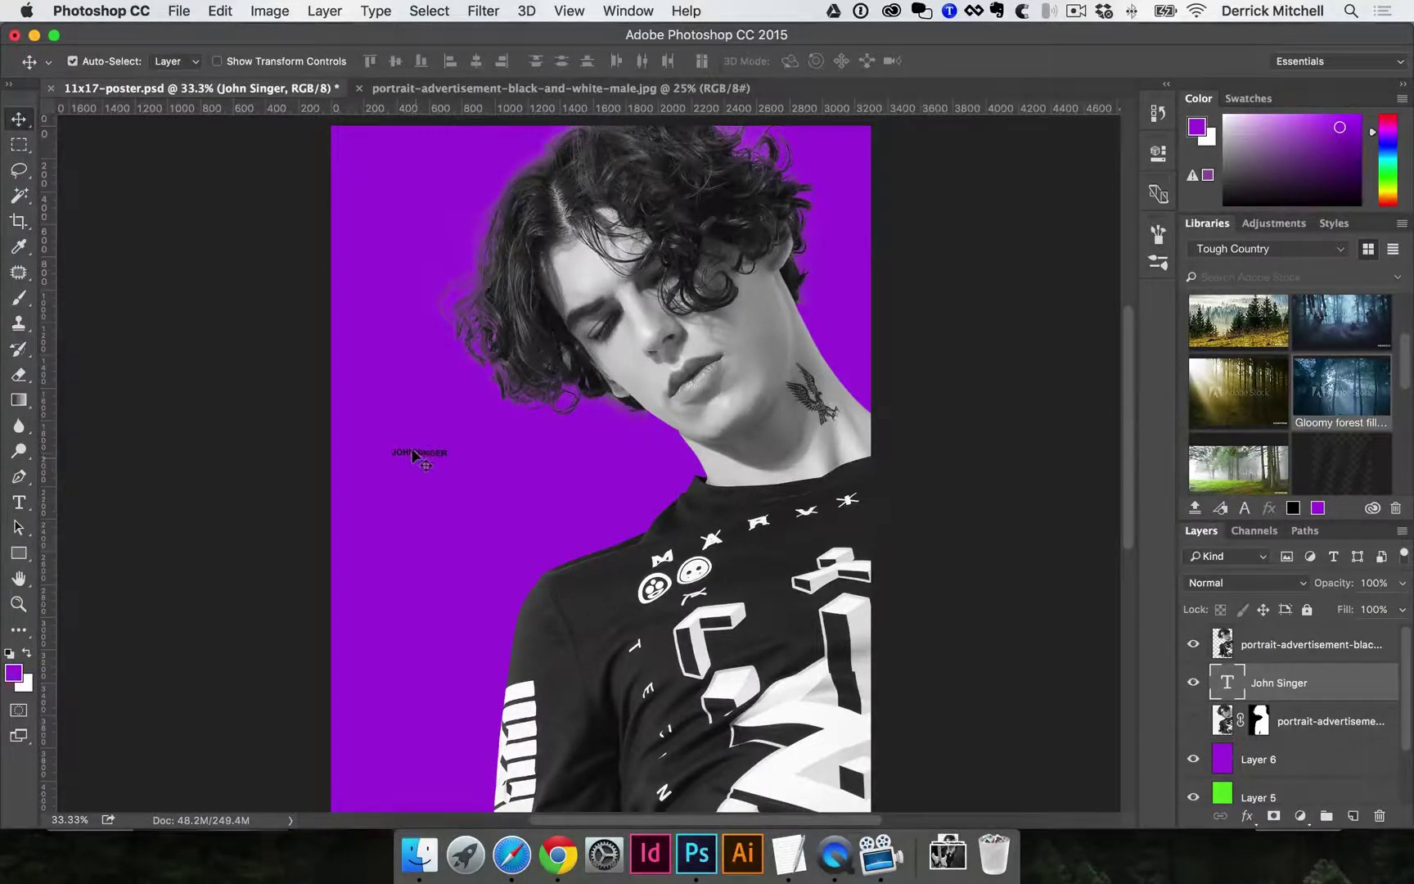
# Append the filler characters "vzsgsdfsdf" to the performer's name and commit the text.
pyautogui.doubleClick(413, 455)
pyautogui.press('super+a')
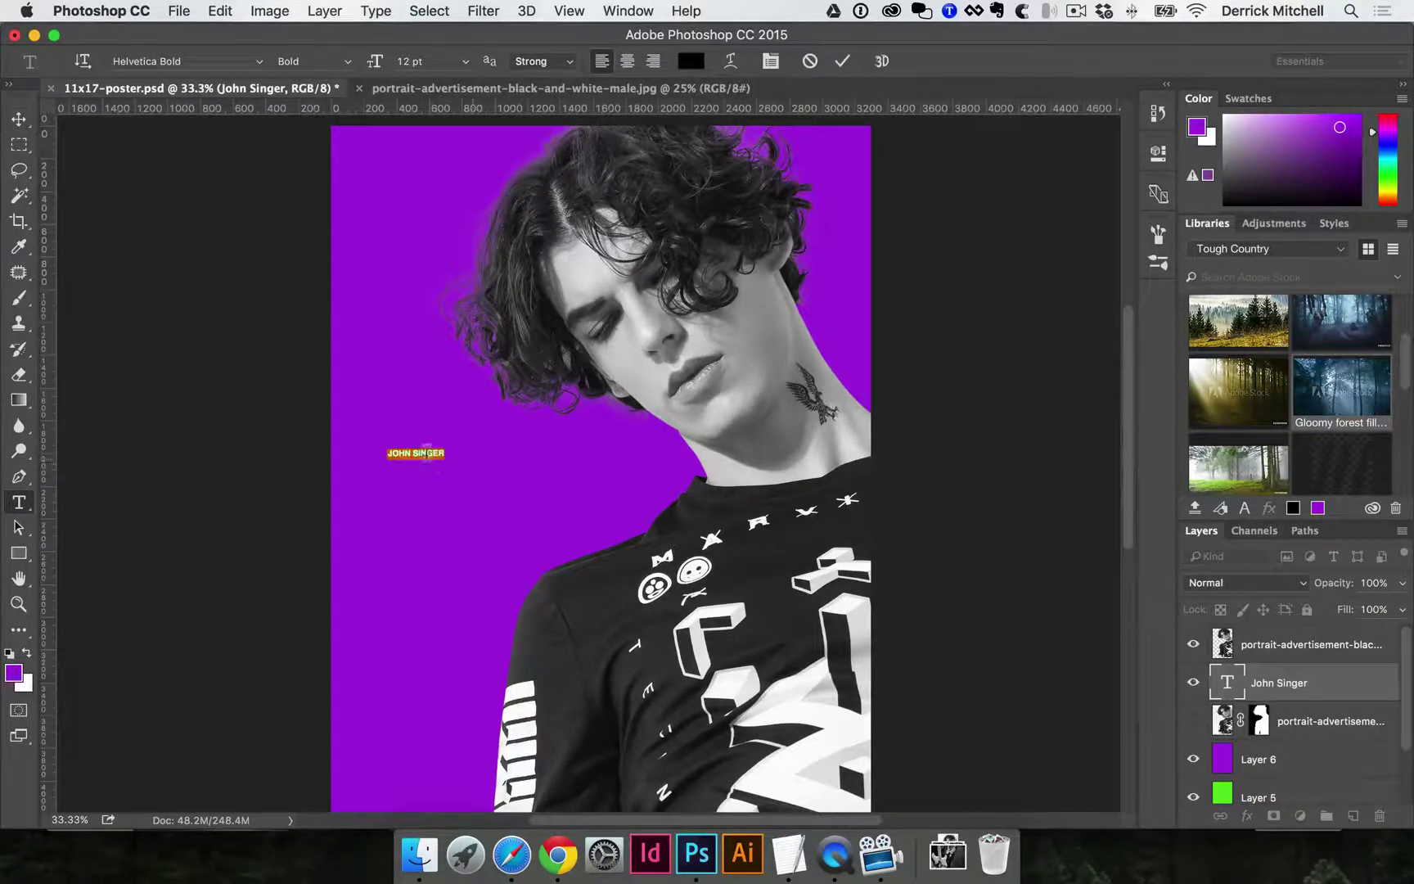
pyautogui.click(422, 453)
pyautogui.write('v25g80fsdf')
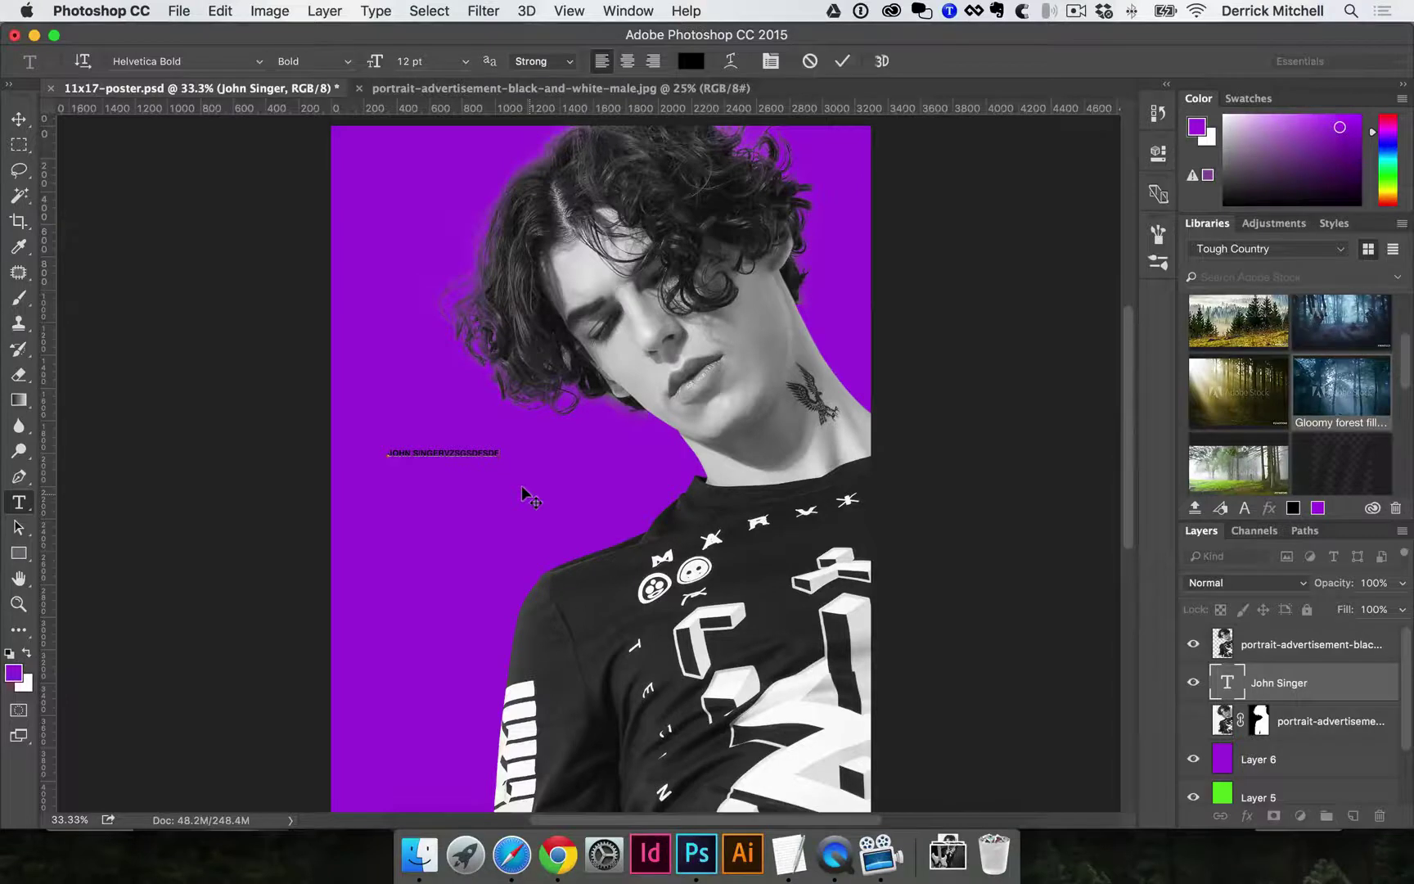
pyautogui.press('super+Return')
# Try enlarging the lengthened name text with Free Transform to 54.44 pt, and undo the scaling.
pyautogui.press('super+t')
pyautogui.moveTo(500, 453); pyautogui.dragTo(692, 453)
pyautogui.moveTo(558, 451); pyautogui.dragTo(632, 462)
pyautogui.press('Return')
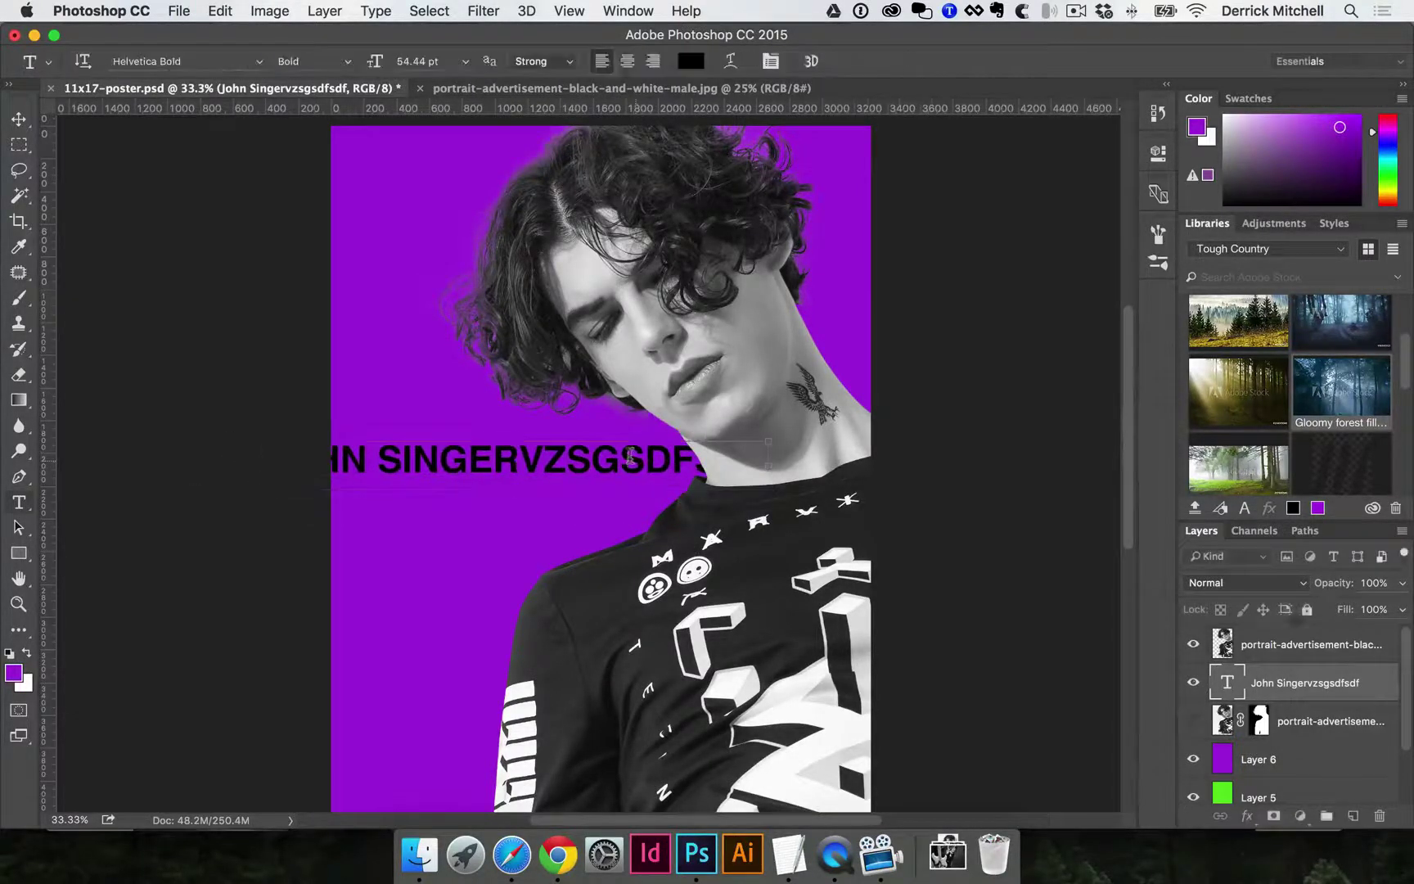
pyautogui.press('super+z')
# Delete the filler characters after the performer's name and commit the text edit.
pyautogui.click(463, 457)
pyautogui.press('super+a')
pyautogui.press('Right')
pyautogui.press('BackSpace')
pyautogui.press('BackSpace')
pyautogui.press('BackSpace')
pyautogui.press('BackSpace')
pyautogui.press('BackSpace')
pyautogui.press('BackSpace')
pyautogui.press('BackSpace')
pyautogui.press('BackSpace')
pyautogui.press('BackSpace')
pyautogui.press('BackSpace')
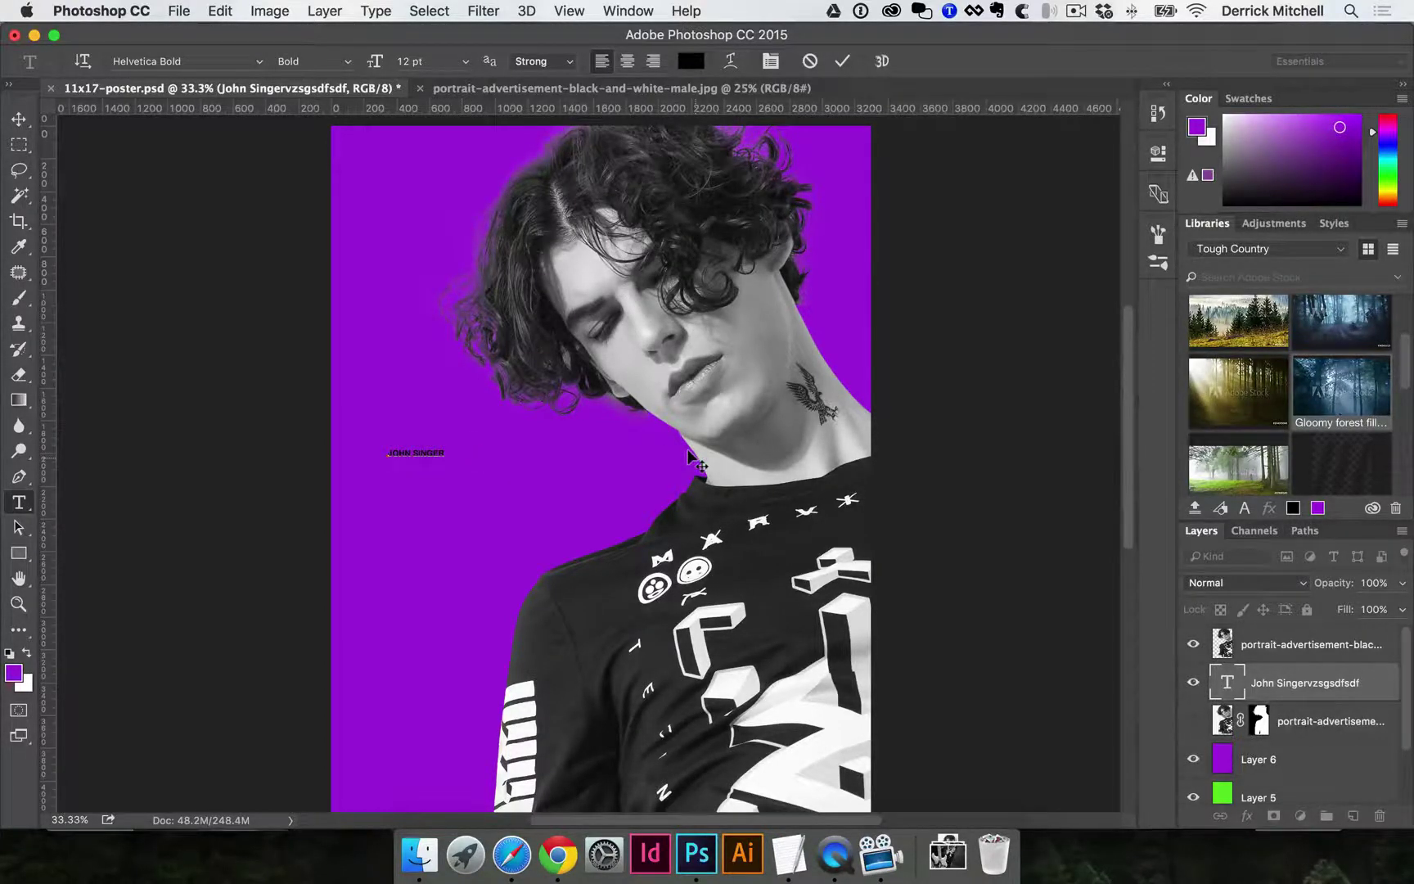
pyautogui.click(843, 62)
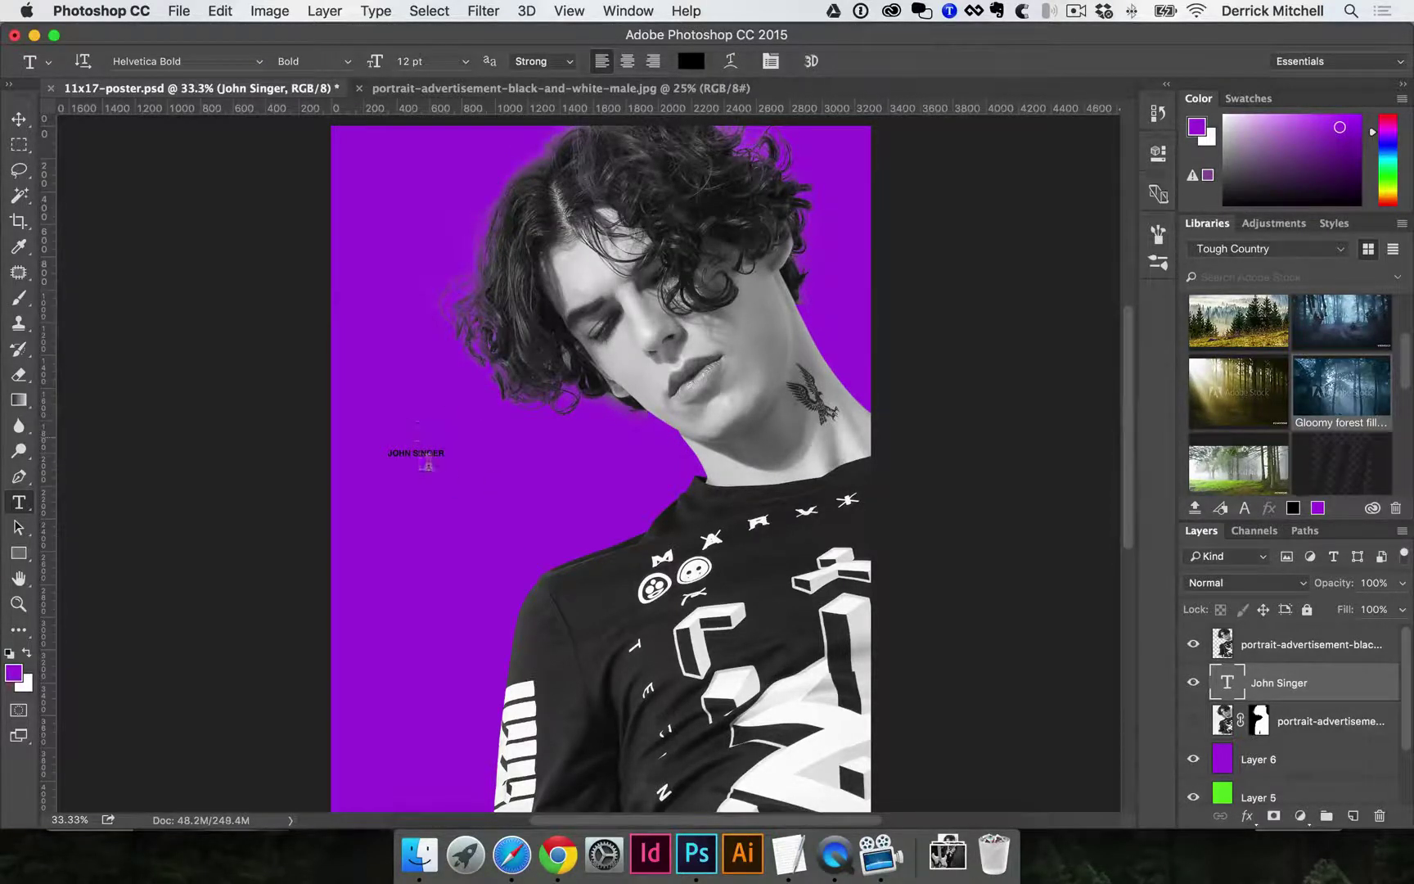
# Reset the foreground and background colours to black and white, and move the name text slightly down and right.
pyautogui.press('a')
pyautogui.press('d')
pyautogui.press('v')
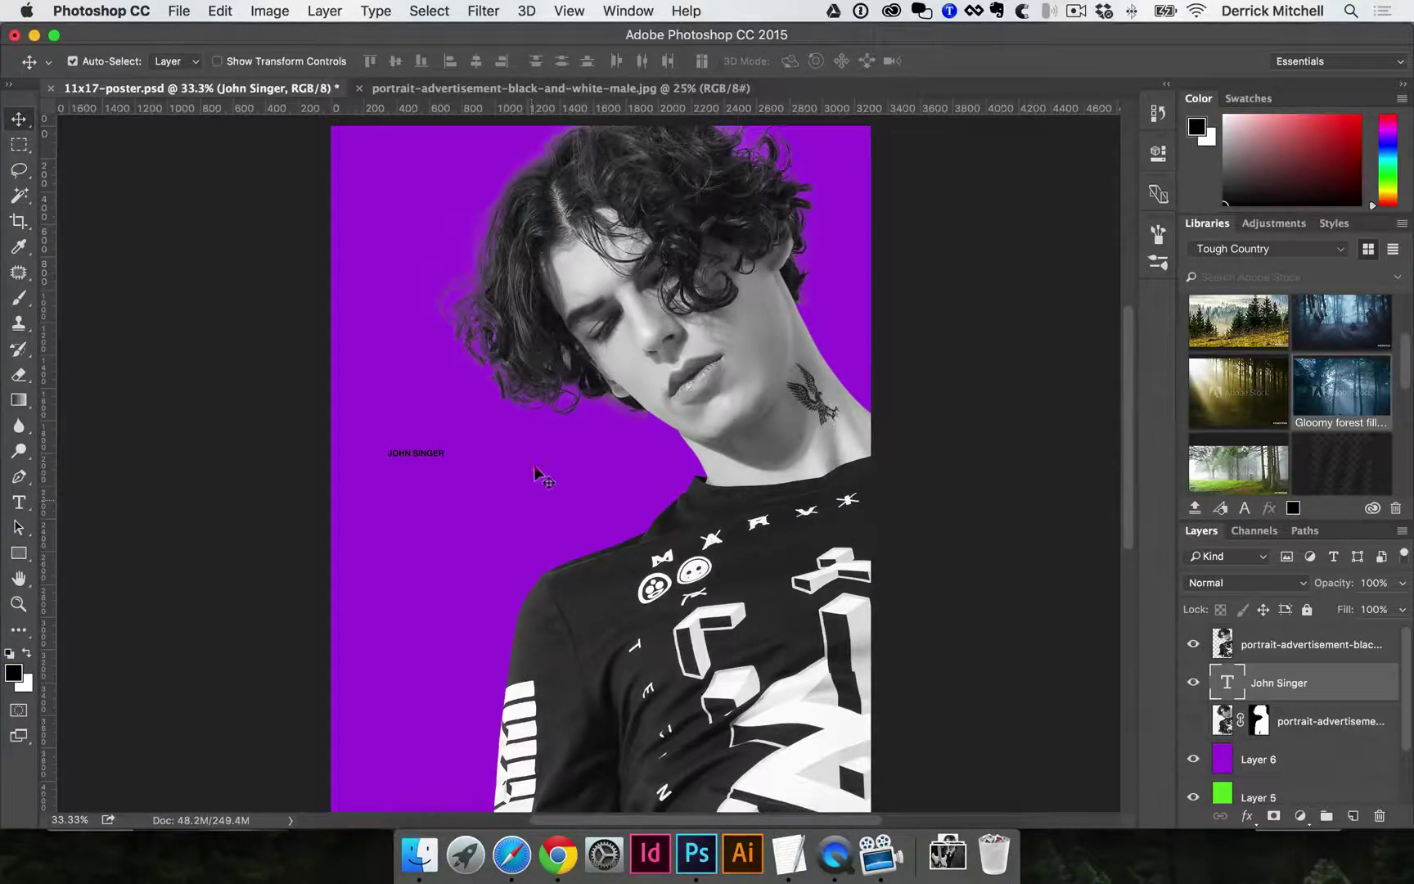
pyautogui.moveTo(408, 453); pyautogui.dragTo(448, 467)
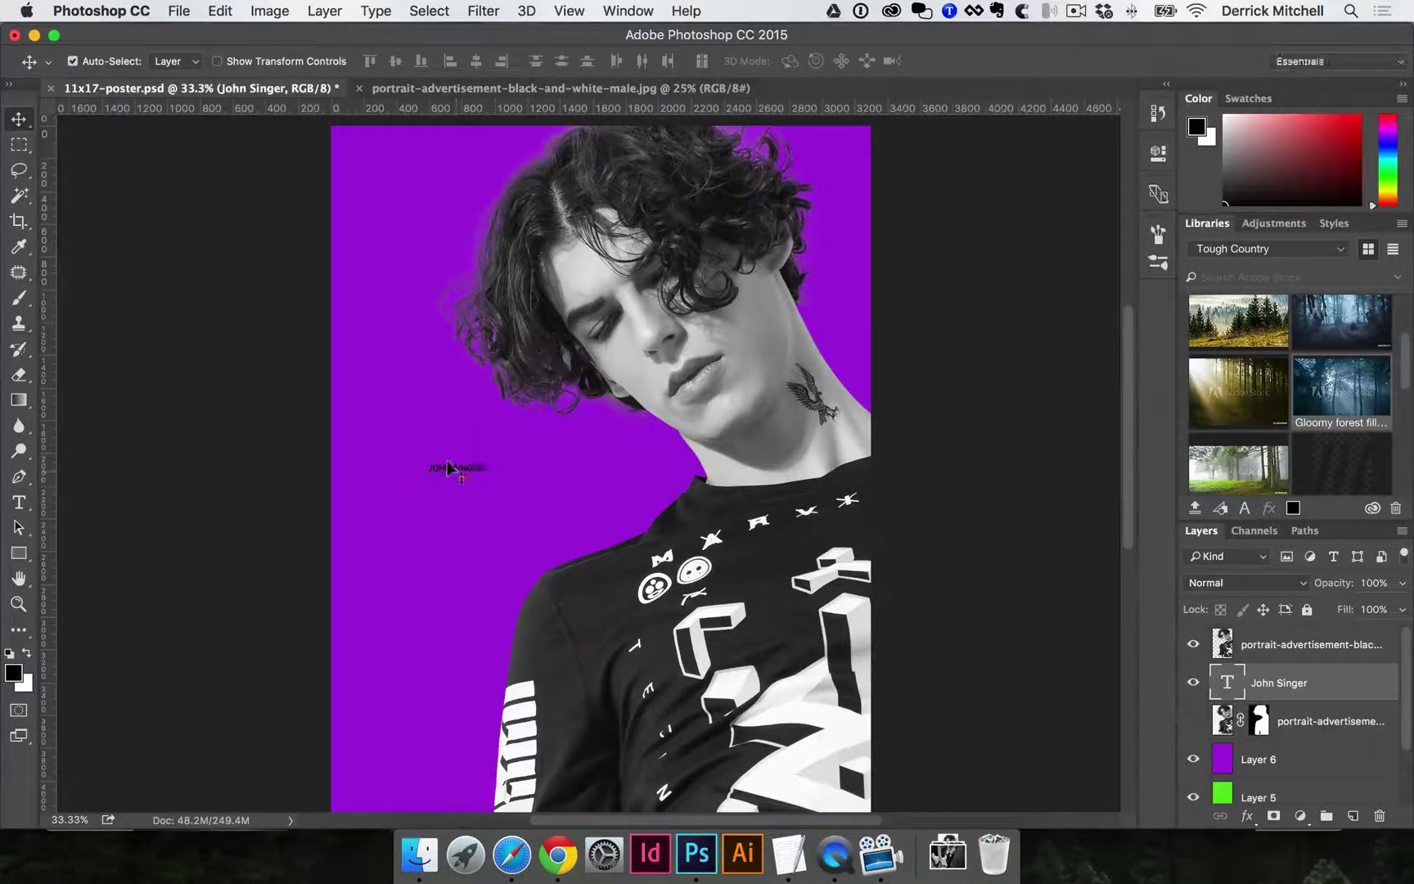
# Scale the name text proportionally to about 266% with Free Transform, with width and height linked.
pyautogui.press('super+t')
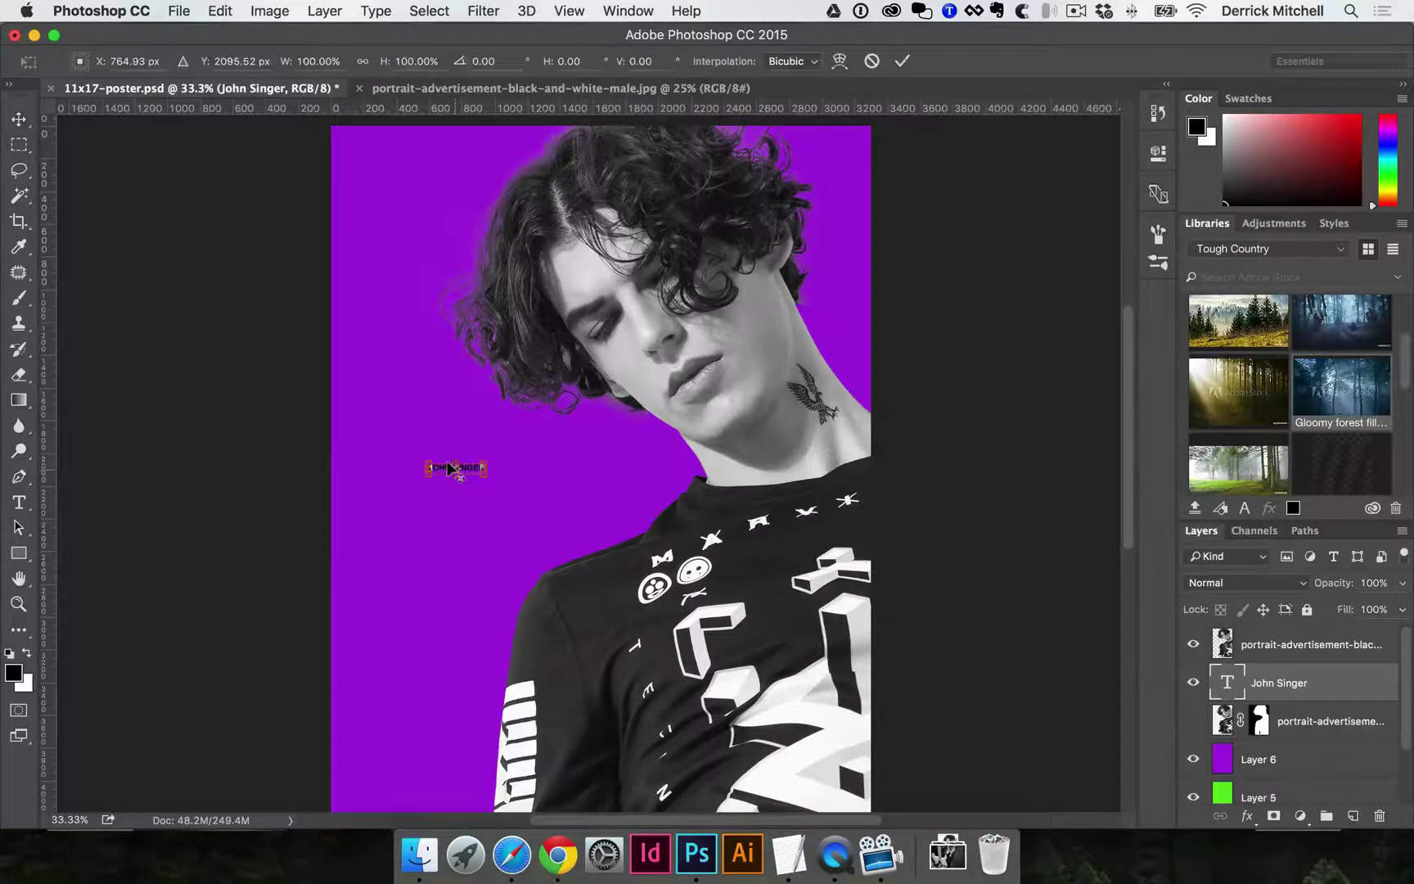
pyautogui.moveTo(489, 473); pyautogui.dragTo(550, 511)
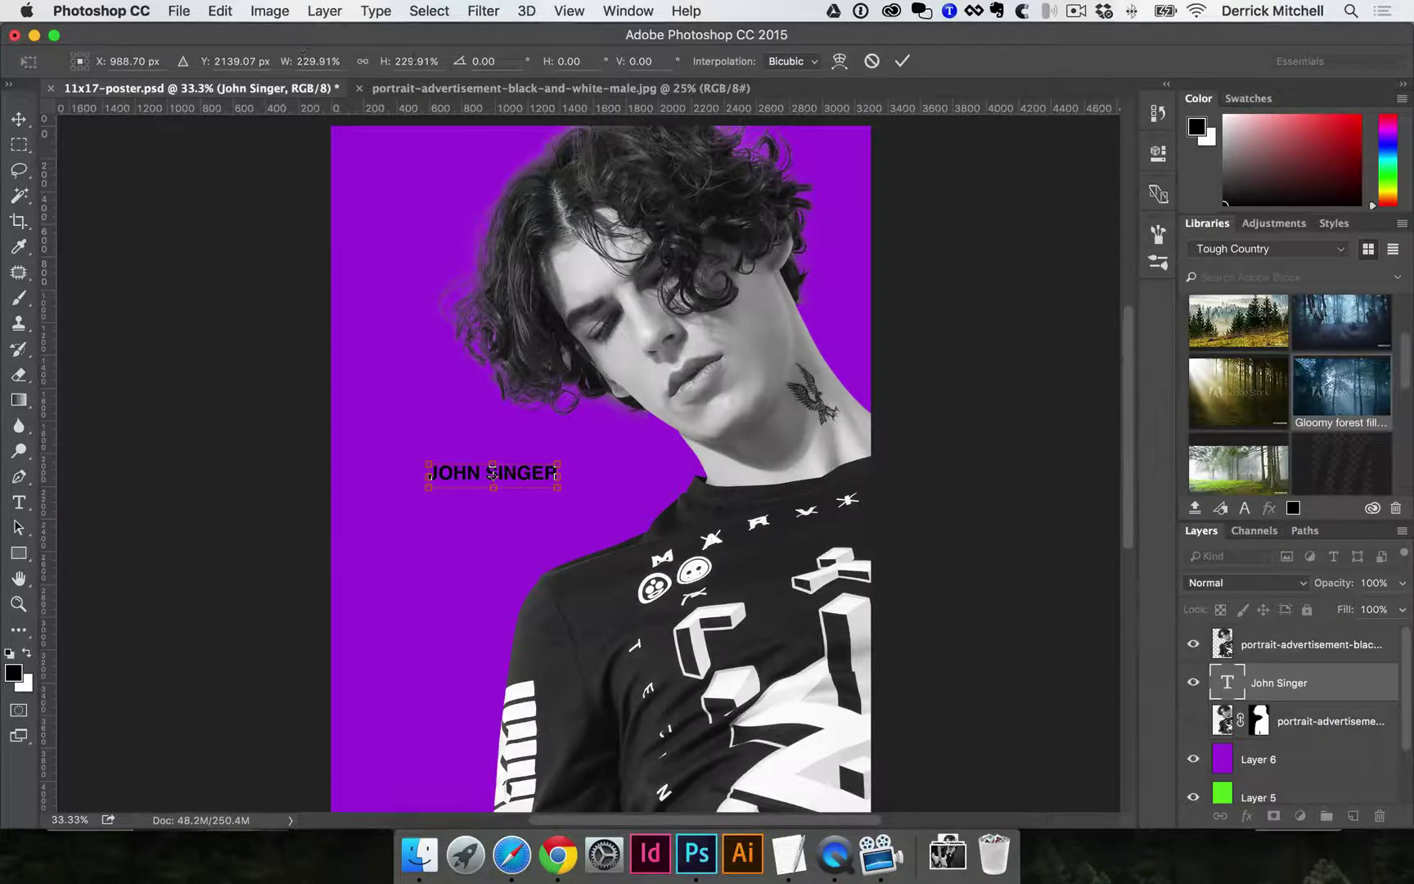
pyautogui.click(364, 62)
pyautogui.moveTo(559, 483)
pyautogui.mouseDown()
pyautogui.moveTo(605, 501)
pyautogui.moveTo(712, 471)
pyautogui.moveTo(586, 426)
pyautogui.moveTo(631, 505)
pyautogui.moveTo(699, 504)
pyautogui.moveTo(552, 481)
pyautogui.moveTo(610, 524)
pyautogui.moveTo(565, 491)
pyautogui.mouseUp()
pyautogui.scroll(-2, 565, 490)
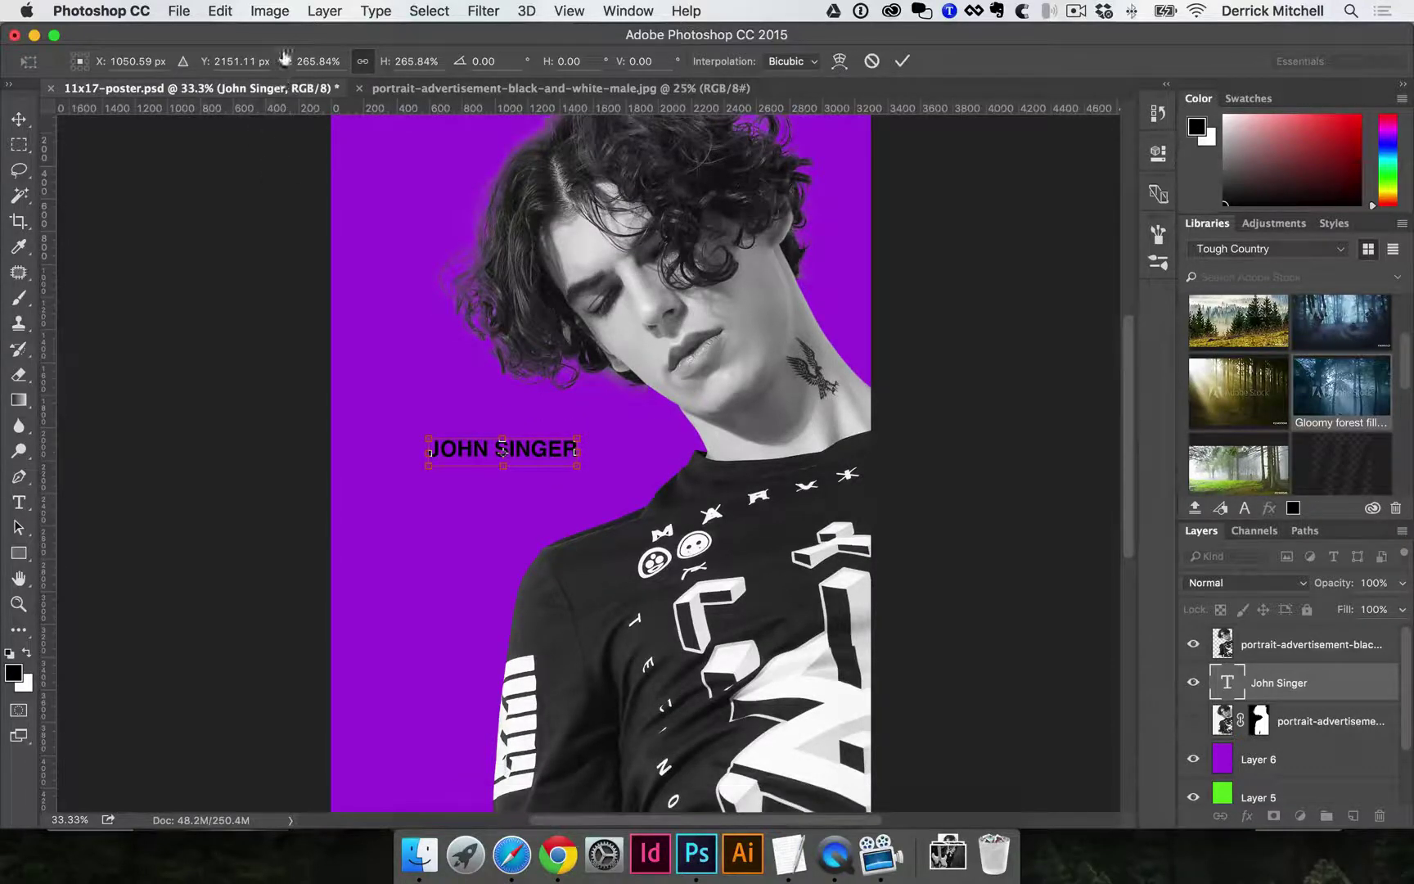
# Enlarge the name text further to 65.5 pt, keeping its proportions, and apply the transform.
pyautogui.moveTo(283, 60)
pyautogui.mouseDown()
pyautogui.moveTo(271, 60)
pyautogui.moveTo(318, 60)
pyautogui.moveTo(279, 60)
pyautogui.mouseUp()
pyautogui.click(326, 62)
pyautogui.press('Up')
pyautogui.press('Up')
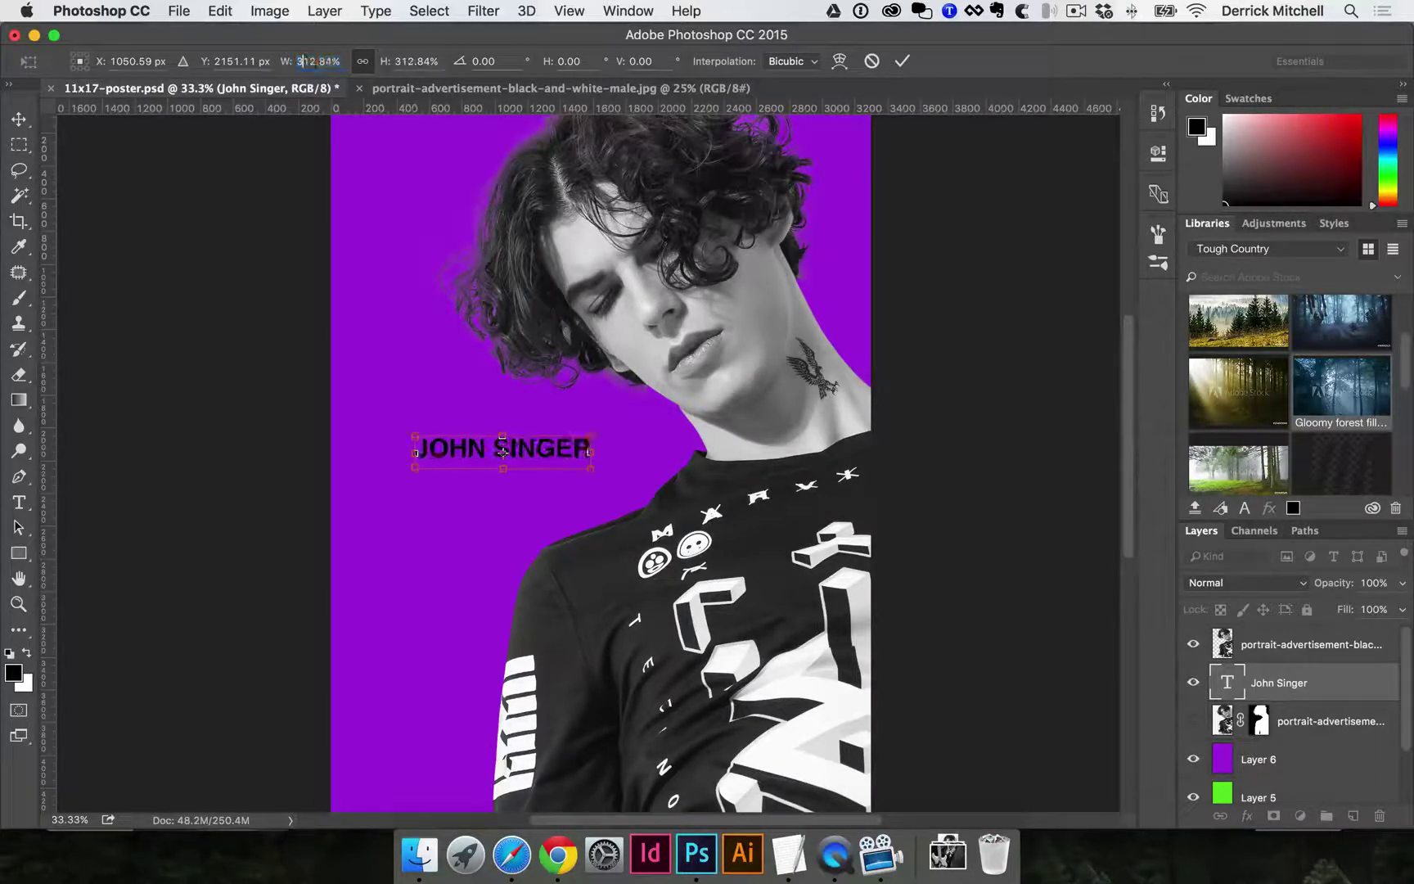
pyautogui.moveTo(591, 466); pyautogui.dragTo(720, 498)
pyautogui.press('Return')
# Move the name text up and left so it fits on the purple area beside the neck.
pyautogui.press('t')
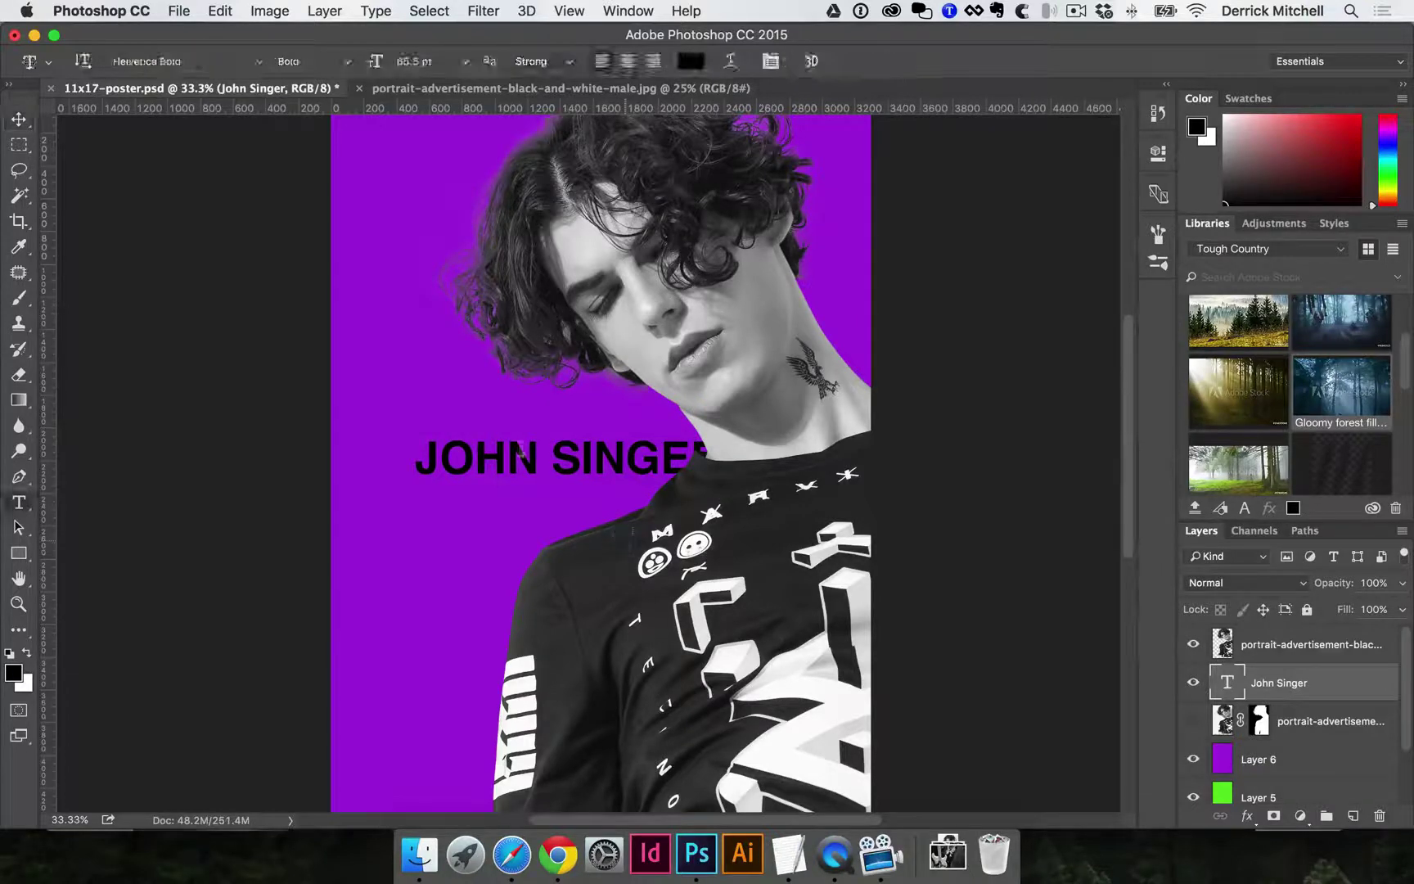
pyautogui.tripleClick(504, 441)
pyautogui.click(195, 55)
pyautogui.press('Escape')
pyautogui.press('v')
pyautogui.moveTo(514, 465); pyautogui.dragTo(455, 431)
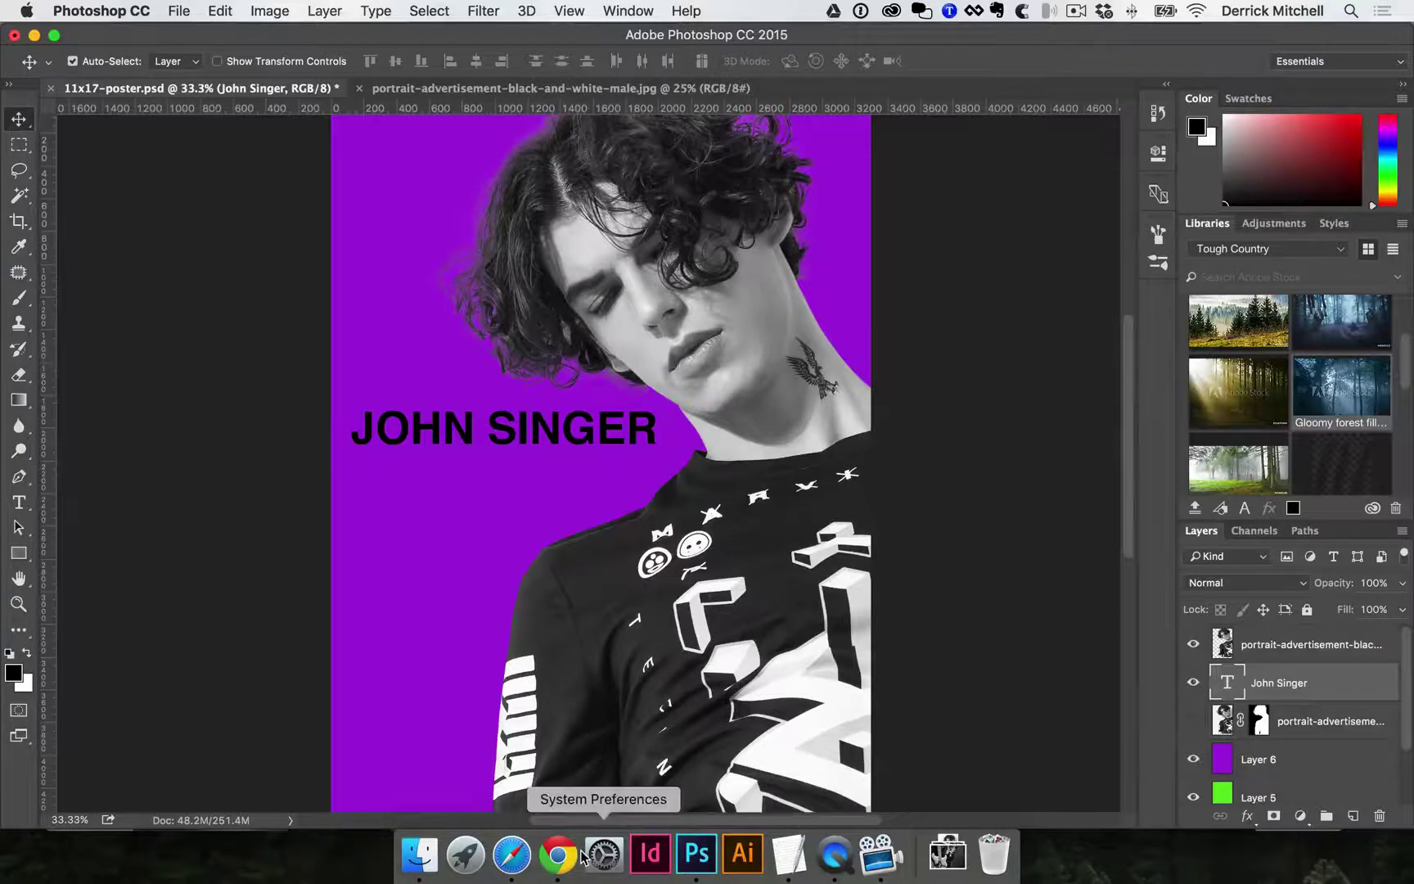
# Switch to Chrome and view the Helvetica documentary's pages on Amazon and Netflix.
pyautogui.click(513, 866)
pyautogui.click(557, 855)
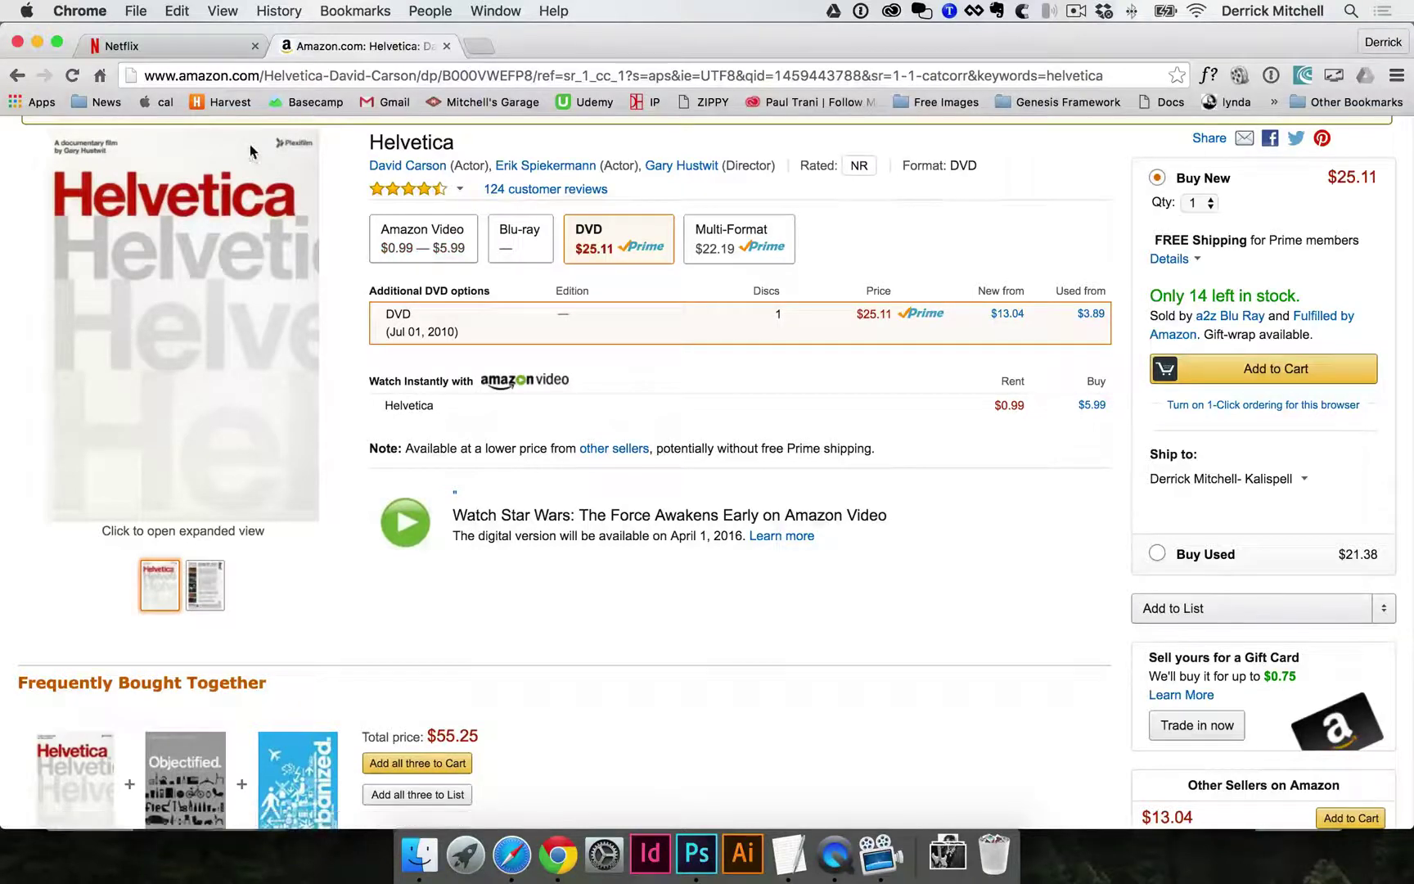
pyautogui.click(183, 51)
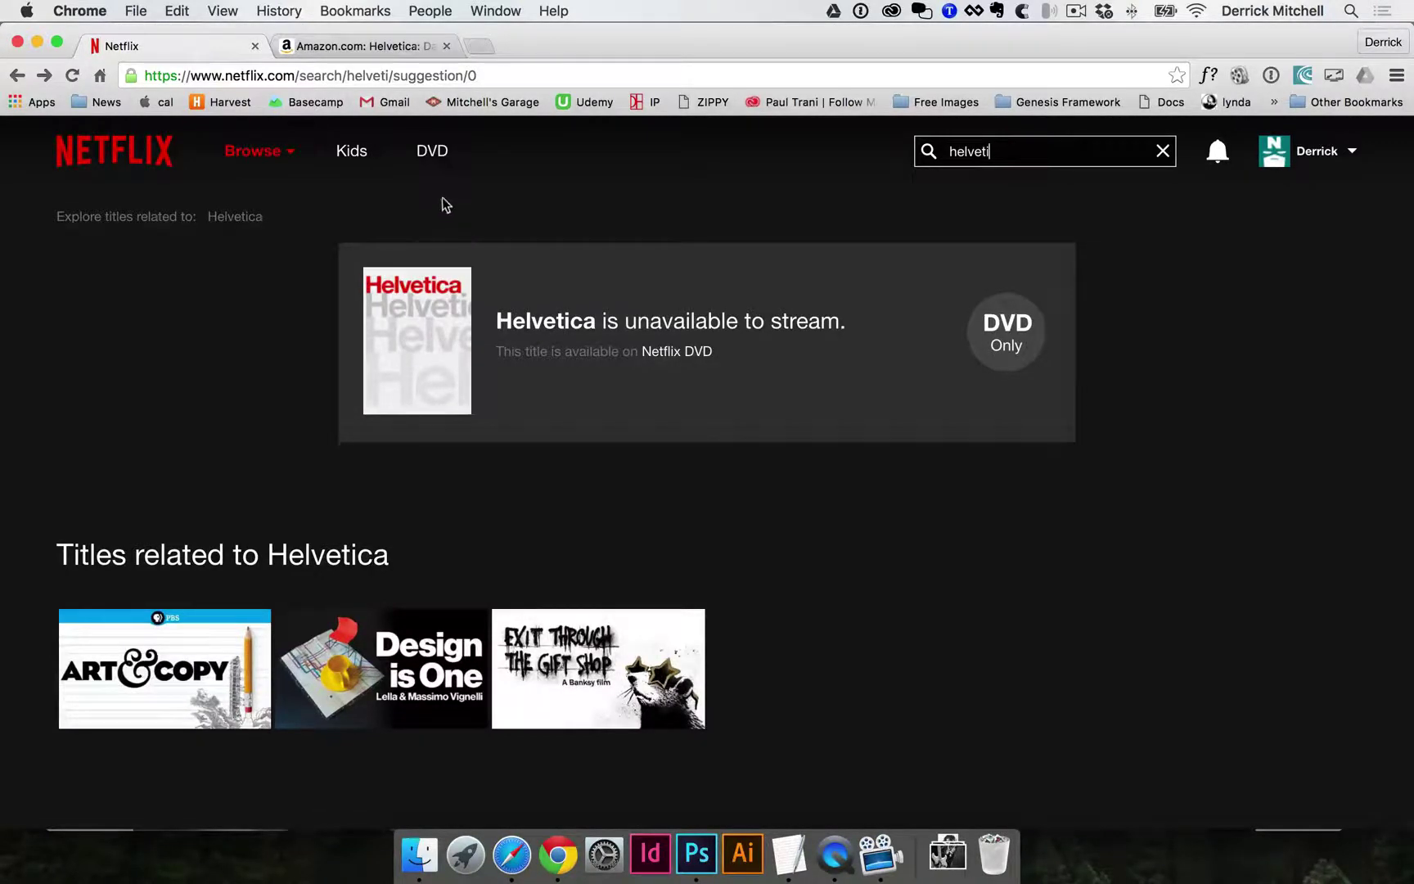
pyautogui.moveTo(250, 161)
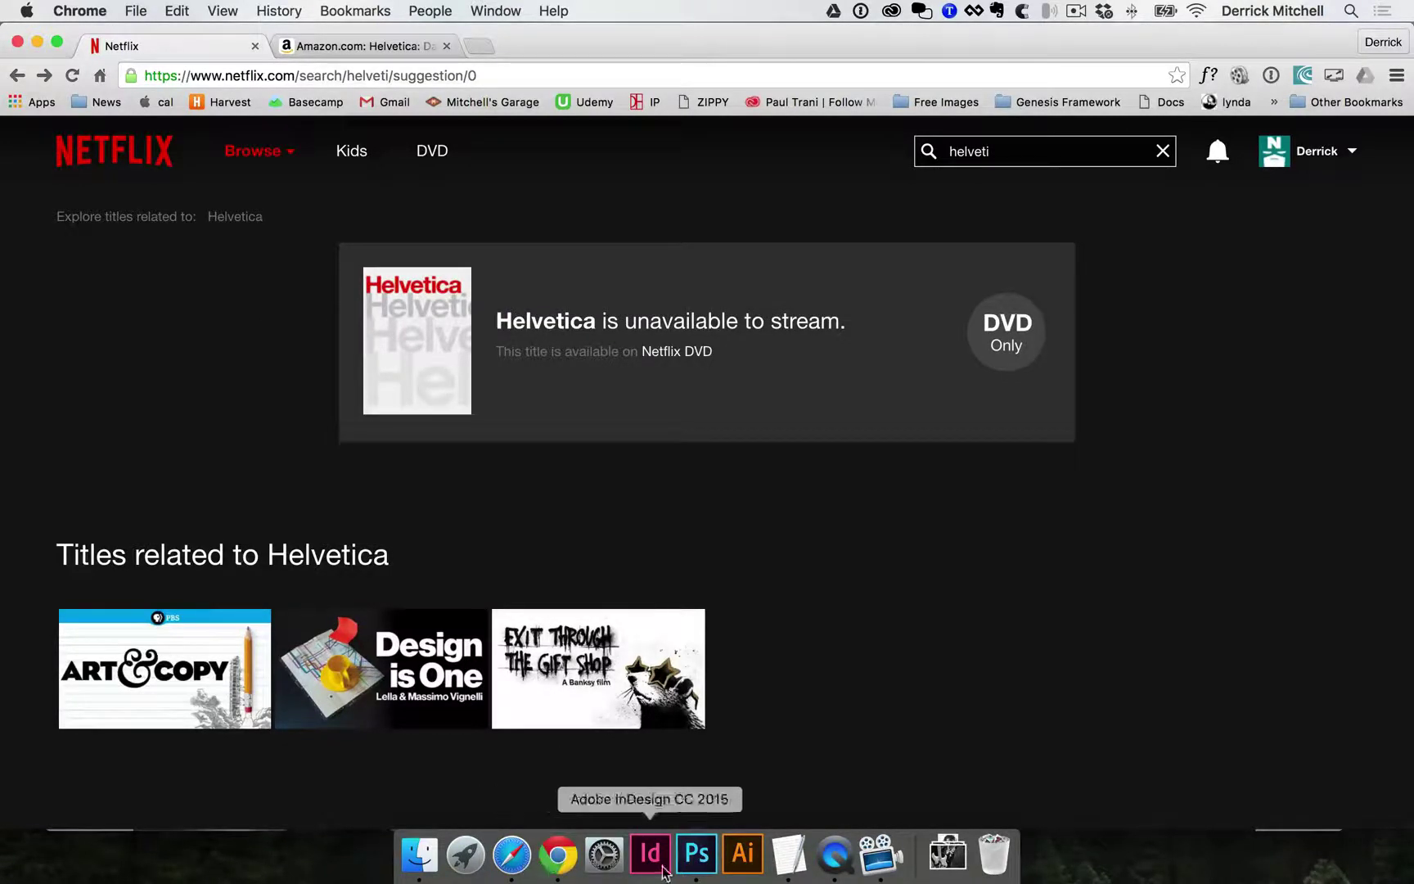
# Switch back to Photoshop and split the performer's name onto two lines between the first and last name.
pyautogui.click(697, 854)
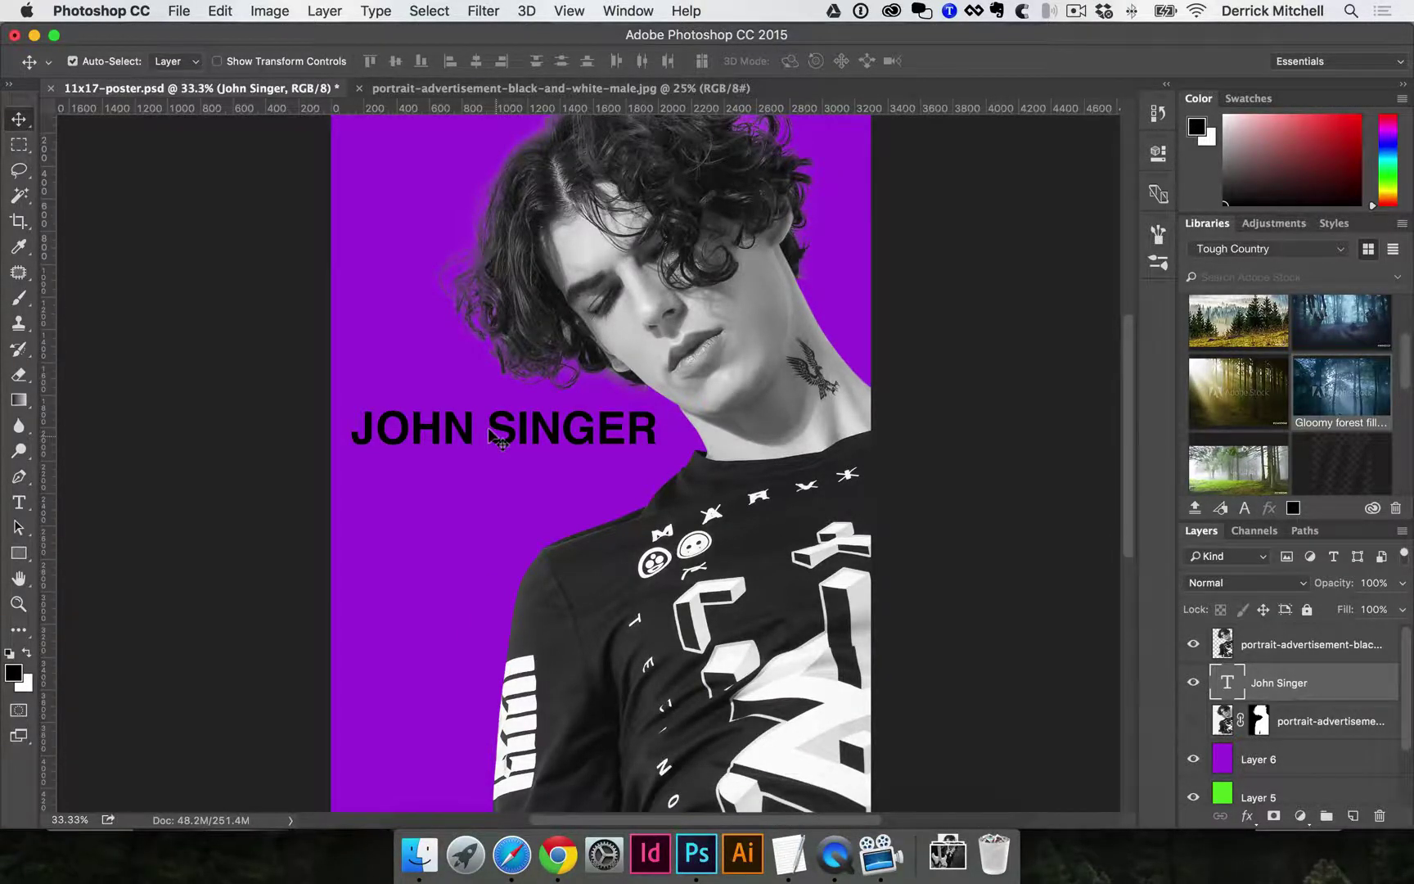
pyautogui.press('t')
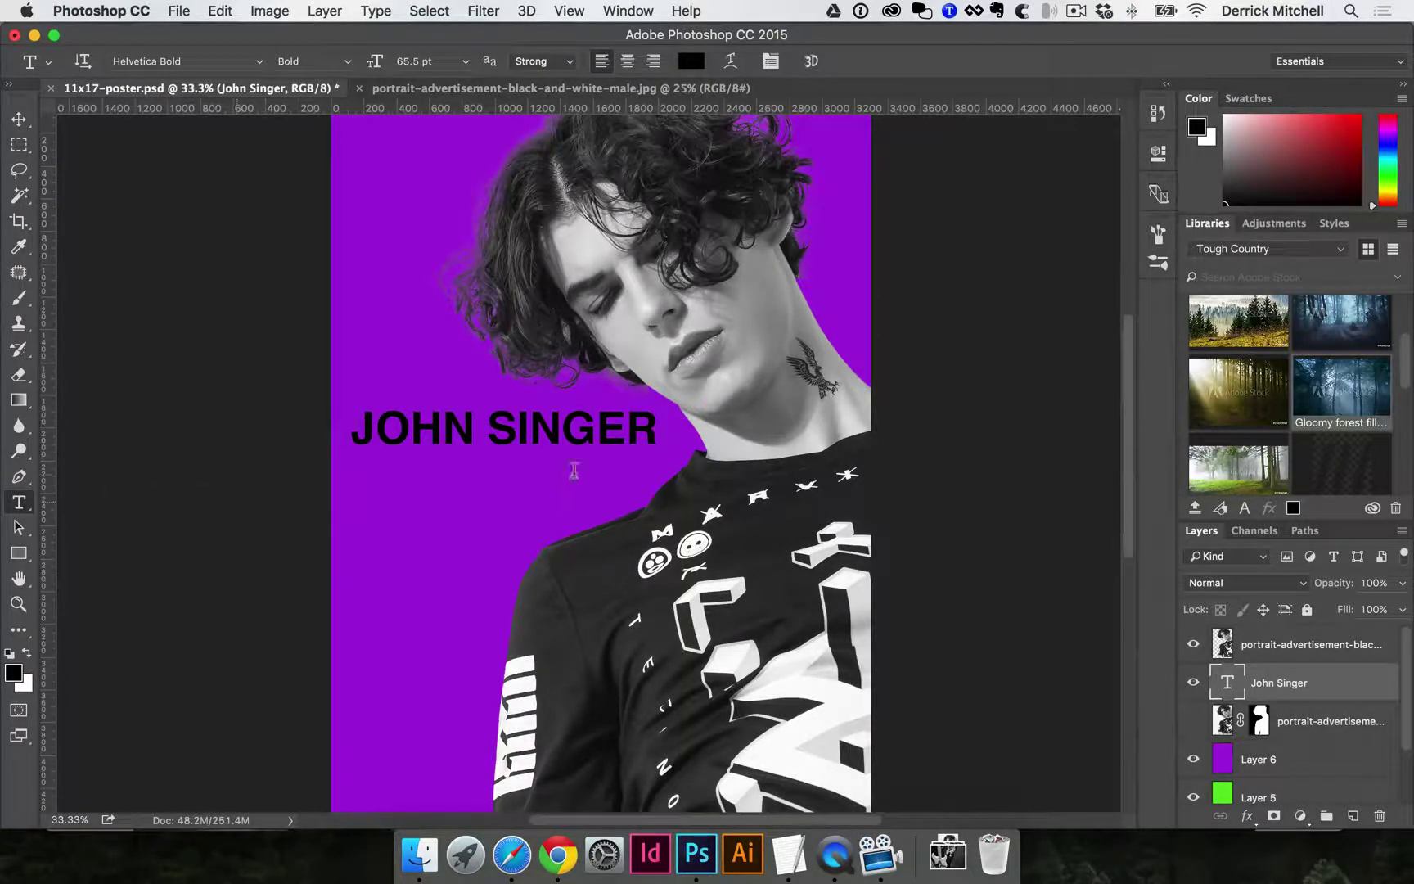
pyautogui.doubleClick(482, 426)
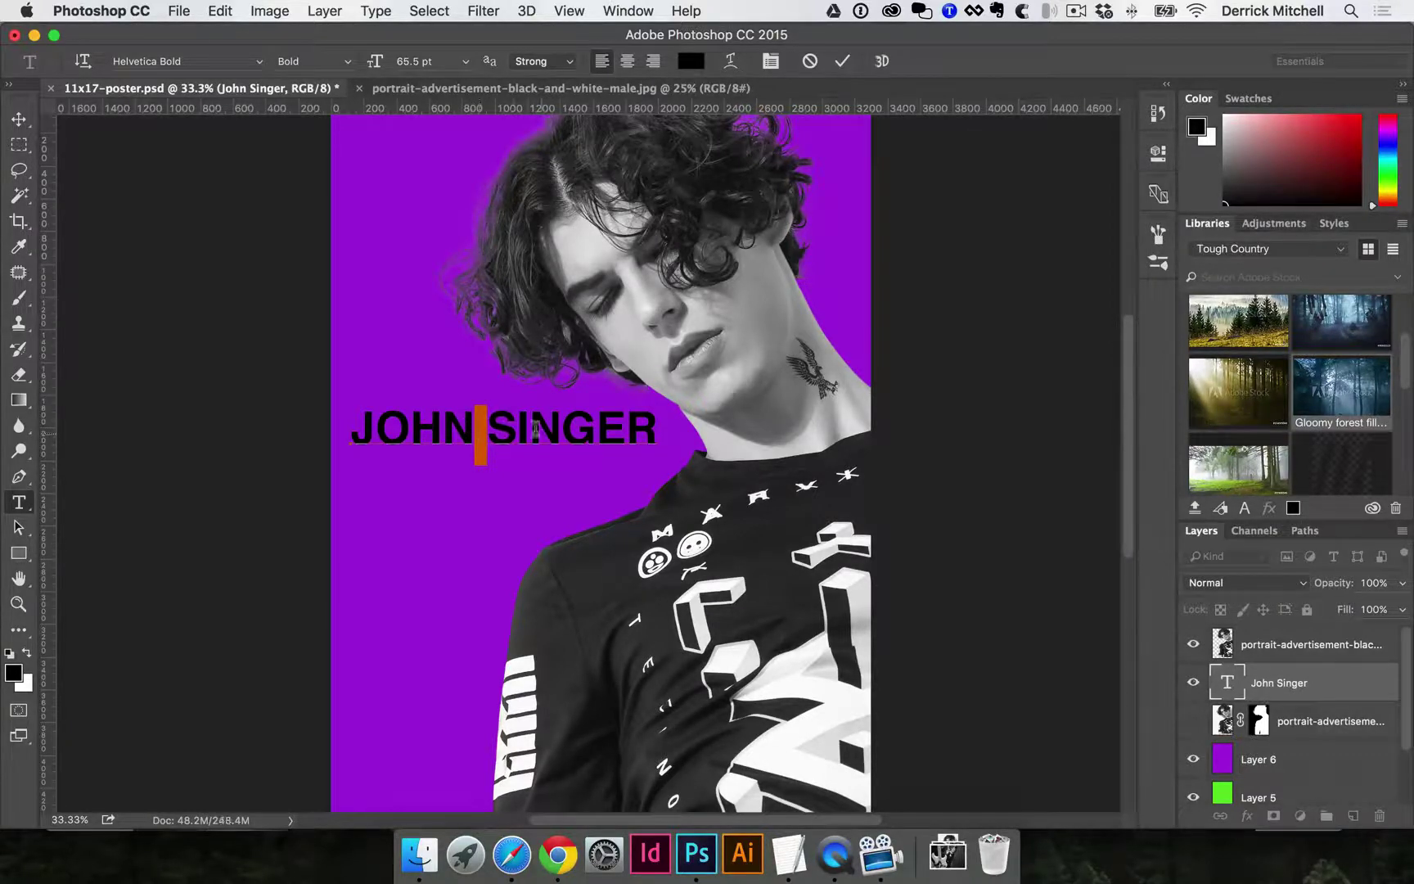
pyautogui.press('Return')
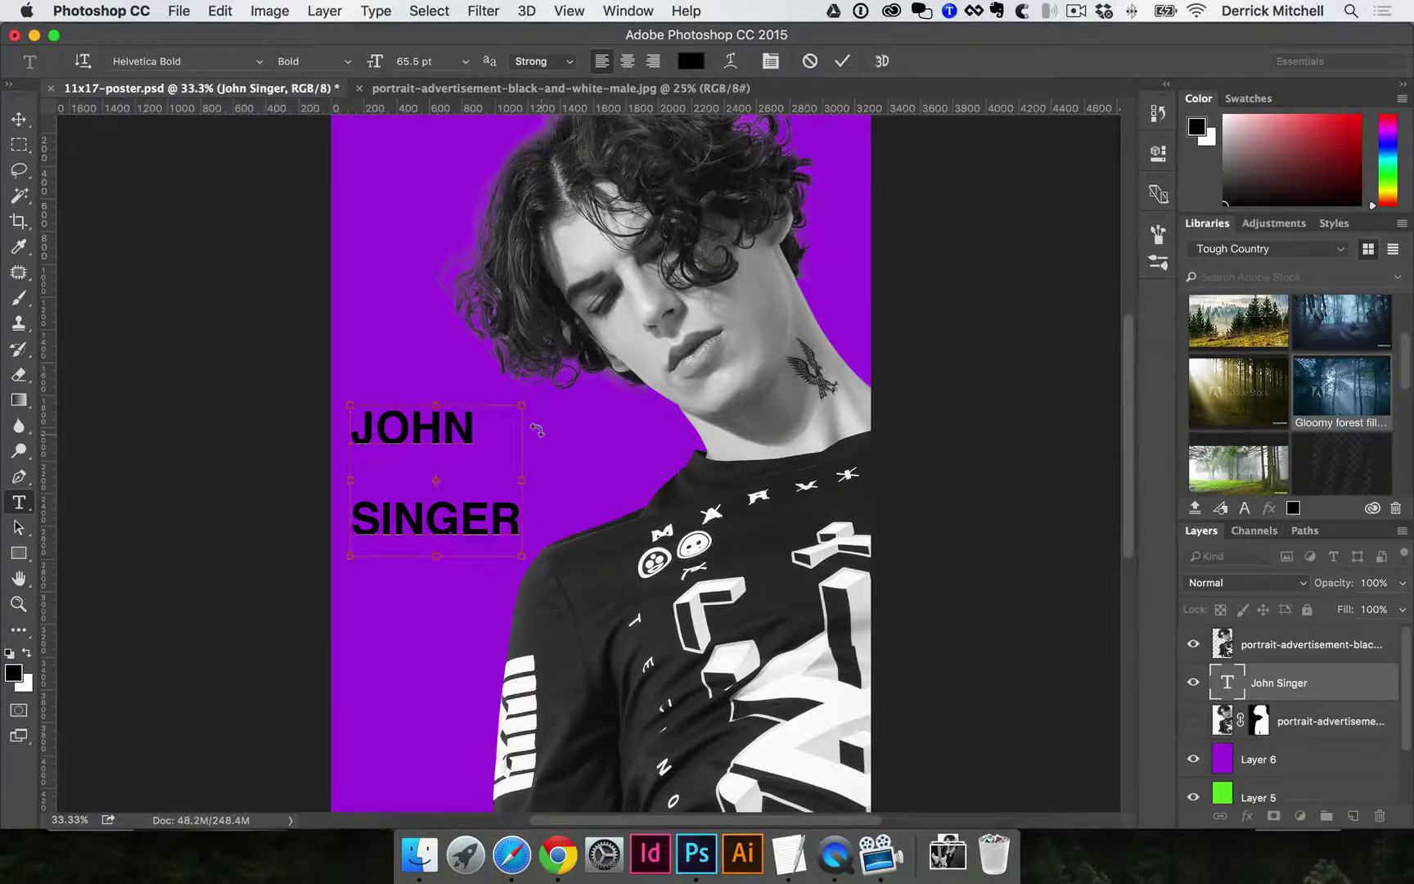
# Tighten the leading of the whole two-line name so the last name sits closely beneath the first name.
pyautogui.press('super+a')
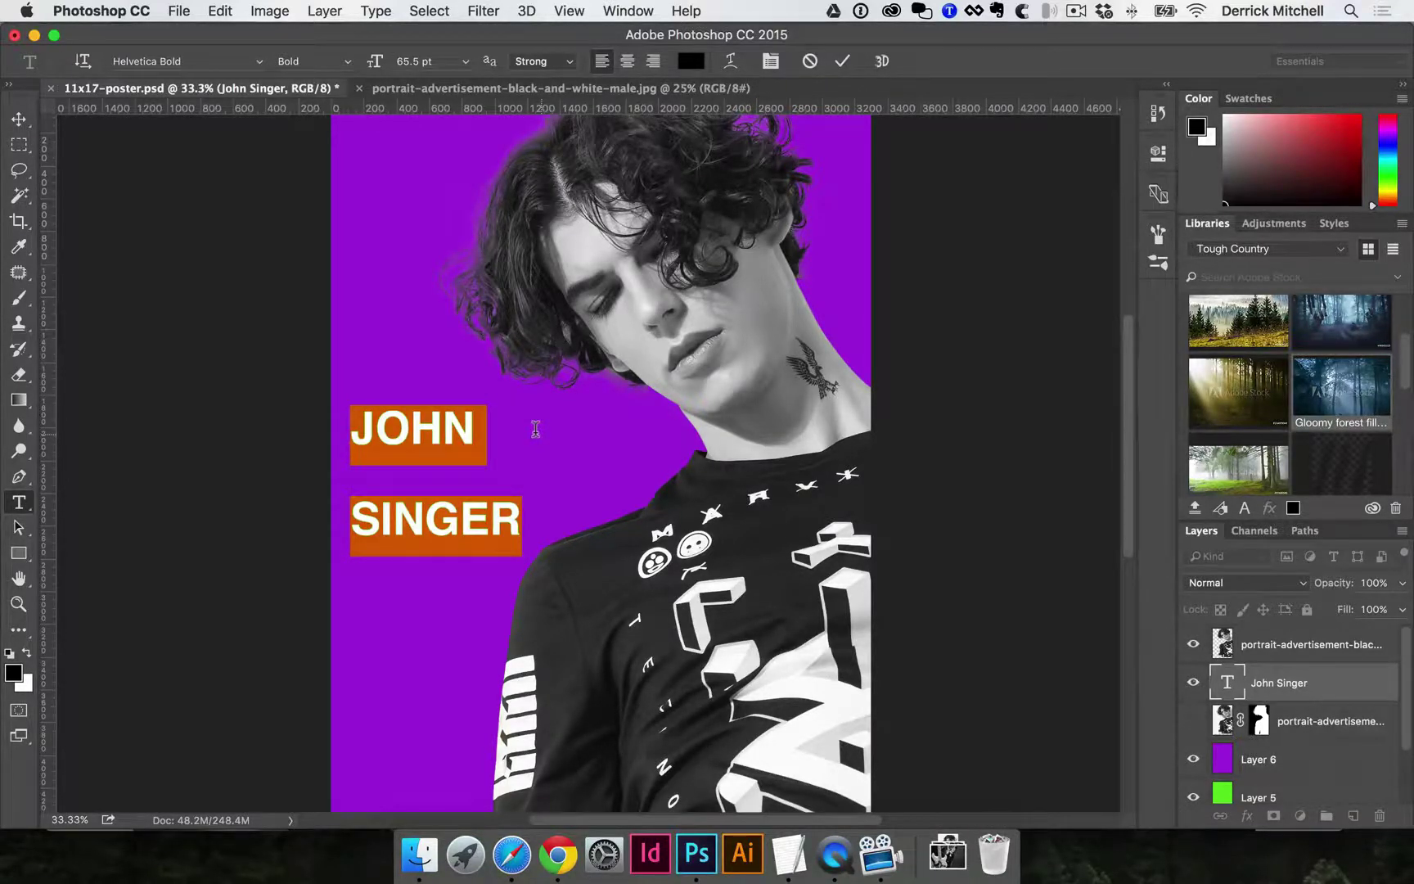
pyautogui.press('super')
pyautogui.hotkey('alt', 'Up')
pyautogui.hotkey('alt', 'Down')
pyautogui.hotkey('alt', 'Down')
pyautogui.hotkey('alt', 'Down')
pyautogui.hotkey('alt', 'Down')
pyautogui.hotkey('alt', 'Down')
pyautogui.hotkey('alt', 'Up')
pyautogui.hotkey('alt', 'Up')
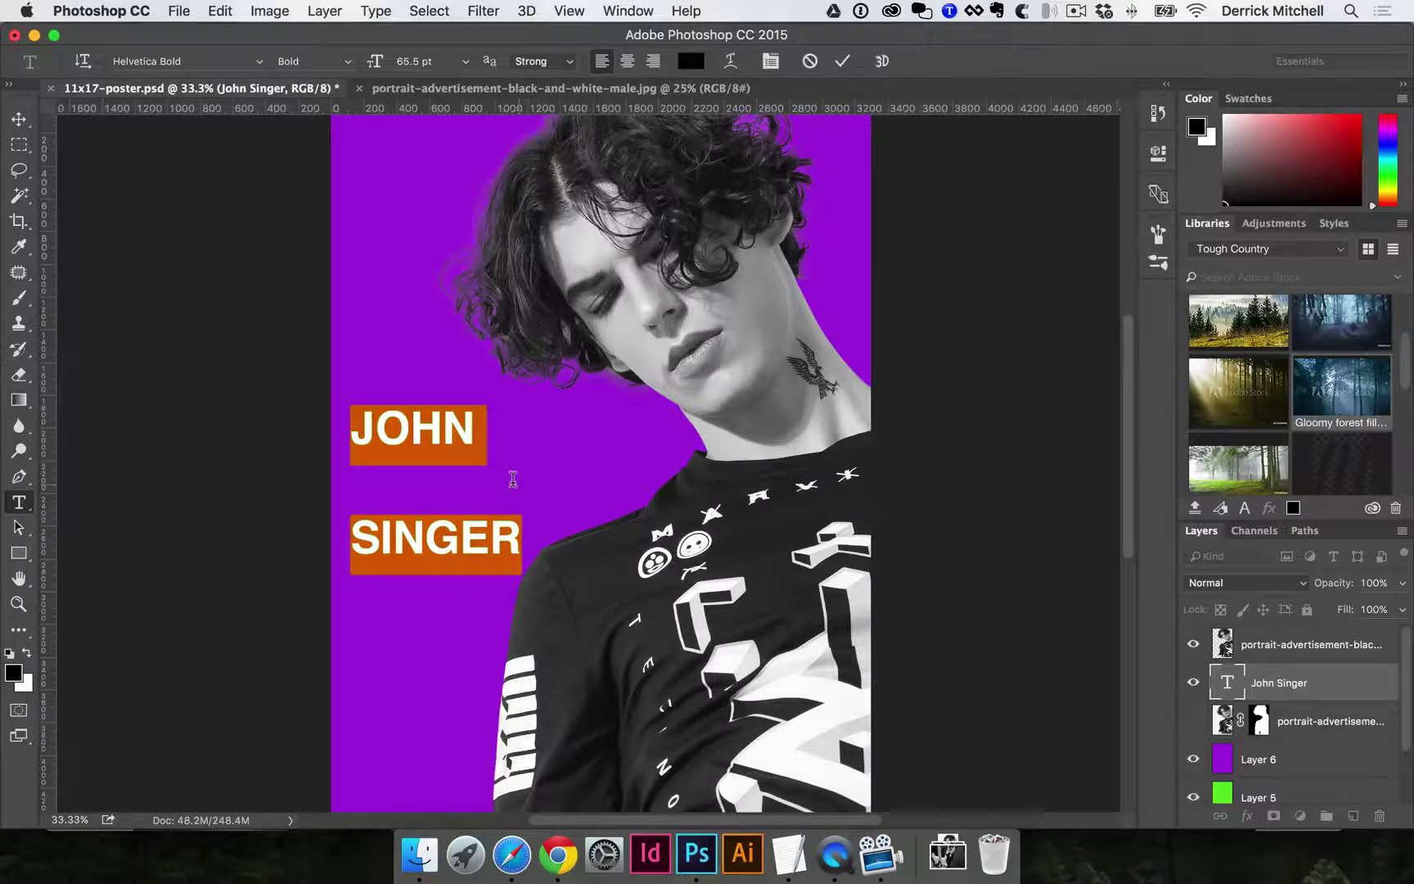
pyautogui.hotkey('alt', 'Up')
pyautogui.hotkey('alt', 'Down')
pyautogui.hotkey('alt', 'Down')
pyautogui.hotkey('alt', 'Up')
pyautogui.hotkey('alt', 'Up')
pyautogui.hotkey('alt', 'Down')
pyautogui.hotkey('alt', 'Down')
pyautogui.hotkey('alt', 'Down')
pyautogui.hotkey('alt', 'Up')
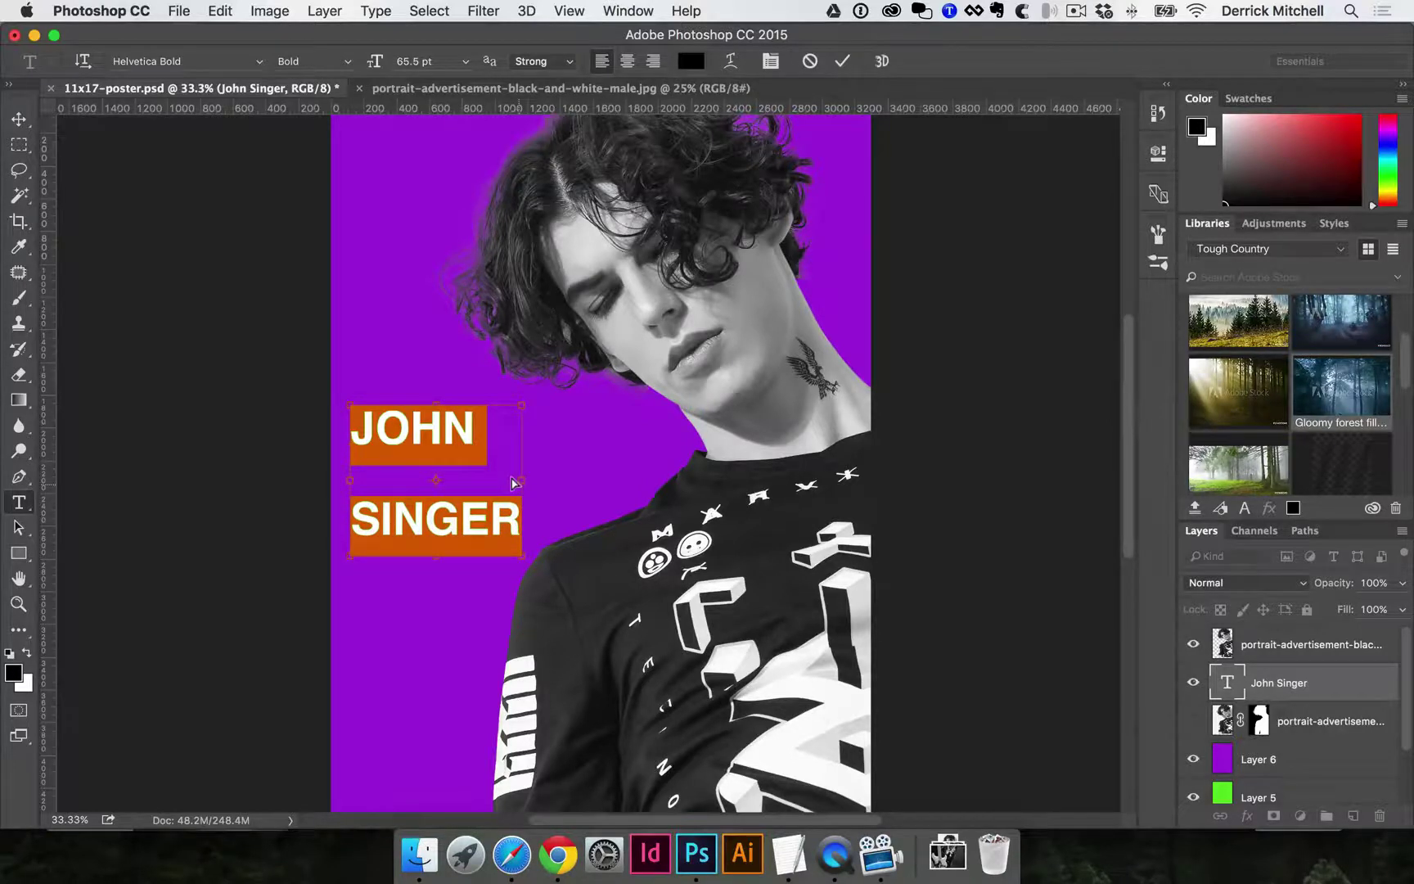
pyautogui.hotkey('alt', 'Up')
pyautogui.hotkey('alt', 'Up')
pyautogui.hotkey('alt', 'Down')
pyautogui.hotkey('alt', 'Down')
pyautogui.hotkey('alt', 'Down')
pyautogui.hotkey('alt', 'Down')
pyautogui.hotkey('alt', 'Up')
pyautogui.hotkey('alt', 'Up')
pyautogui.hotkey('alt', 'Down')
pyautogui.hotkey('alt', 'Down')
pyautogui.hotkey('alt', 'Up')
pyautogui.hotkey('alt', 'Up')
pyautogui.hotkey('alt', 'Up')
pyautogui.press('super+Return')
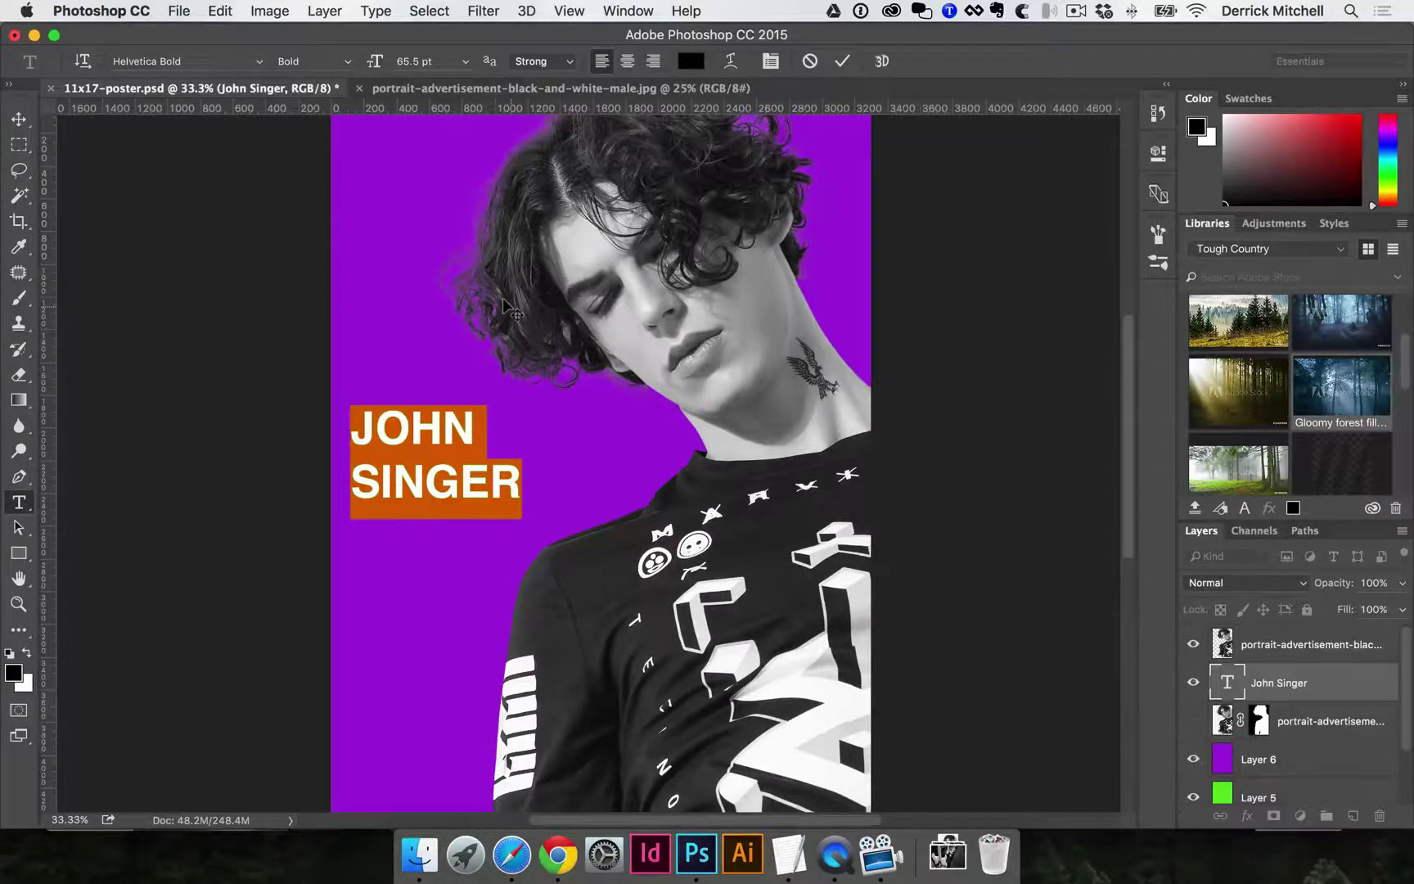
pyautogui.press('super+Return')
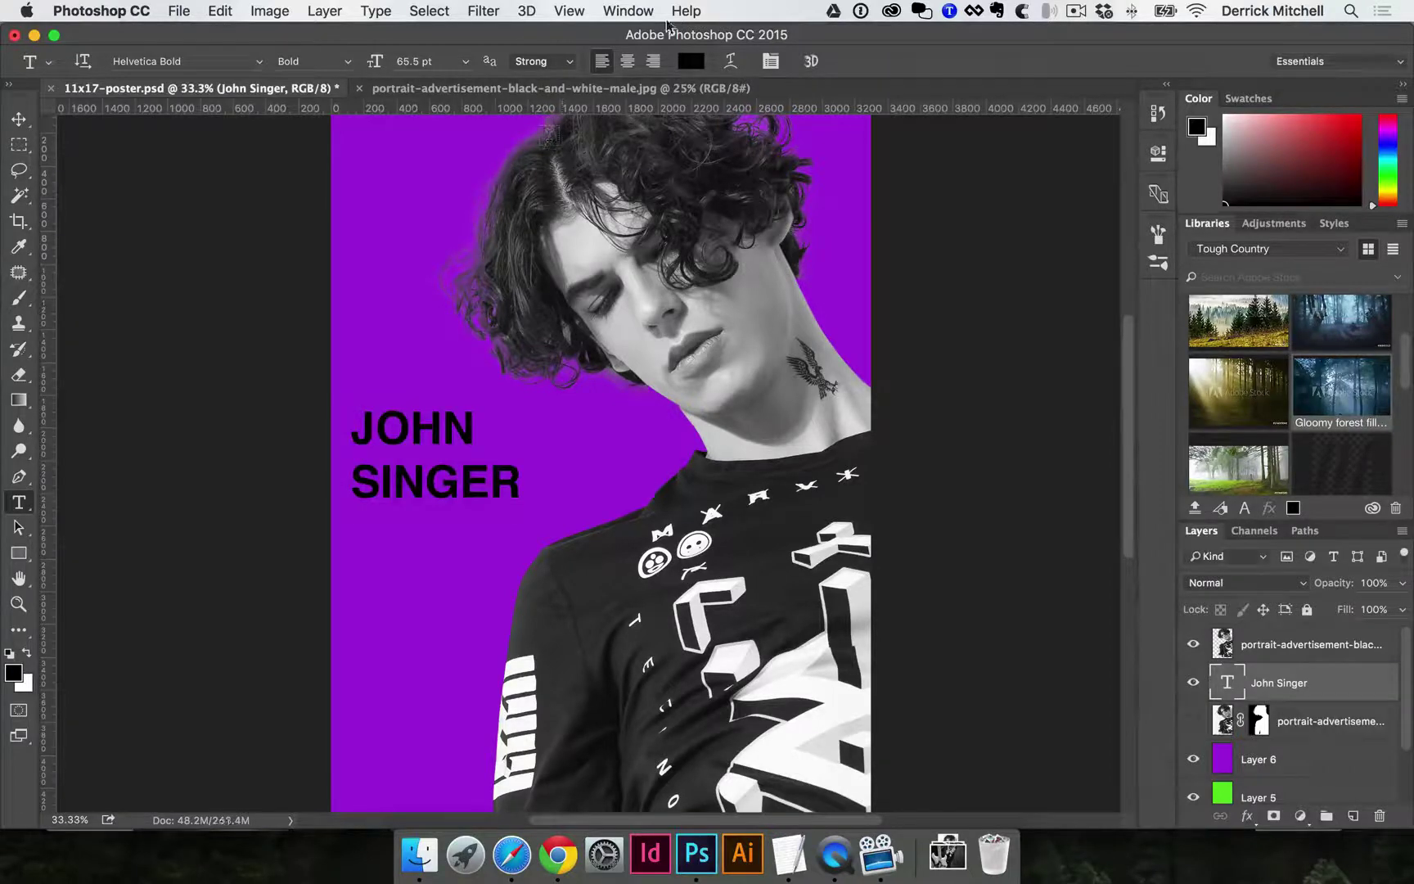
# Display the Character settings for the performer's name text.
pyautogui.click(634, 10)
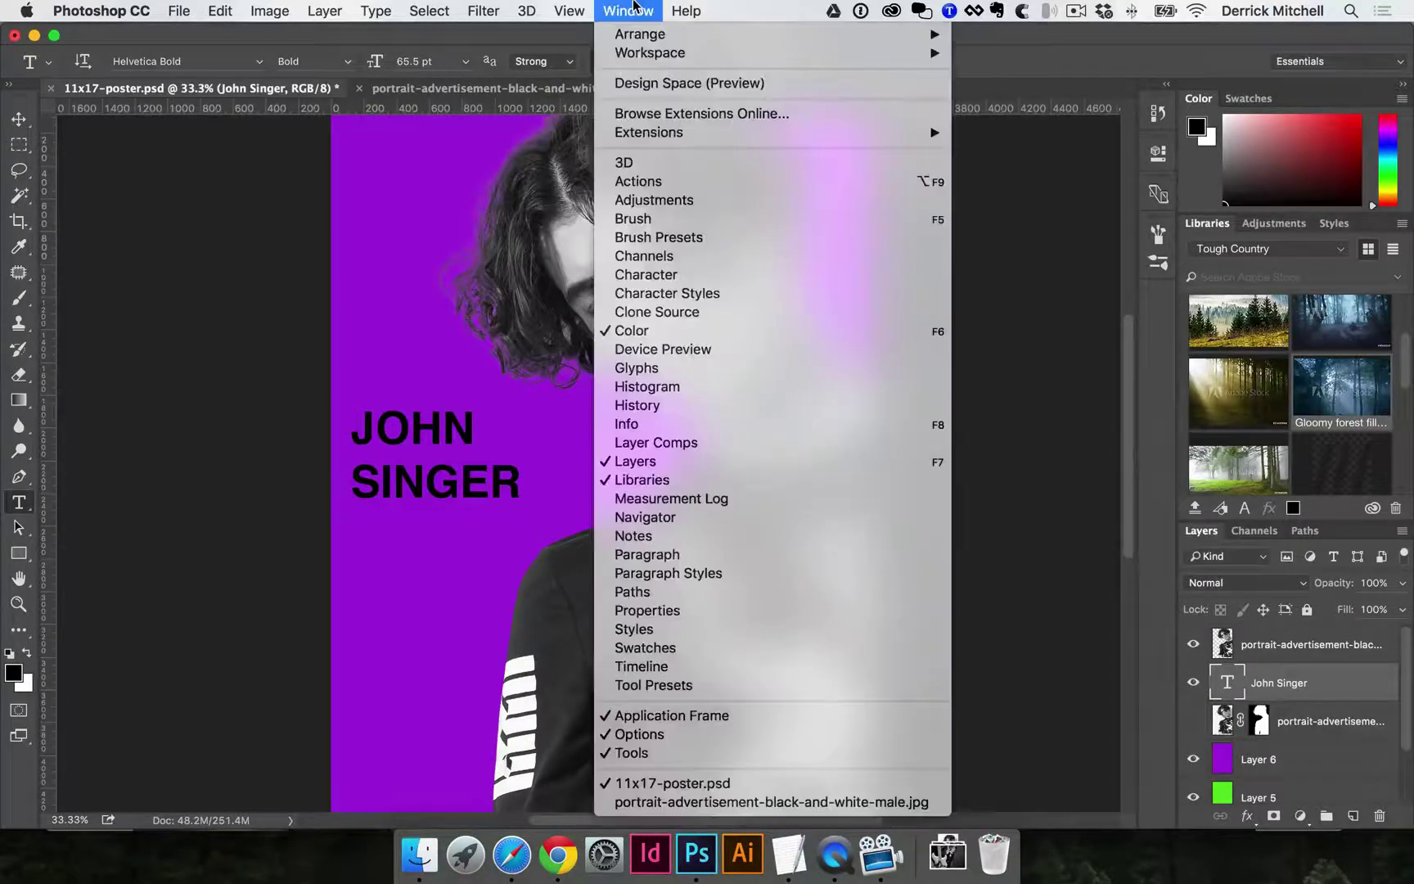
pyautogui.click(657, 279)
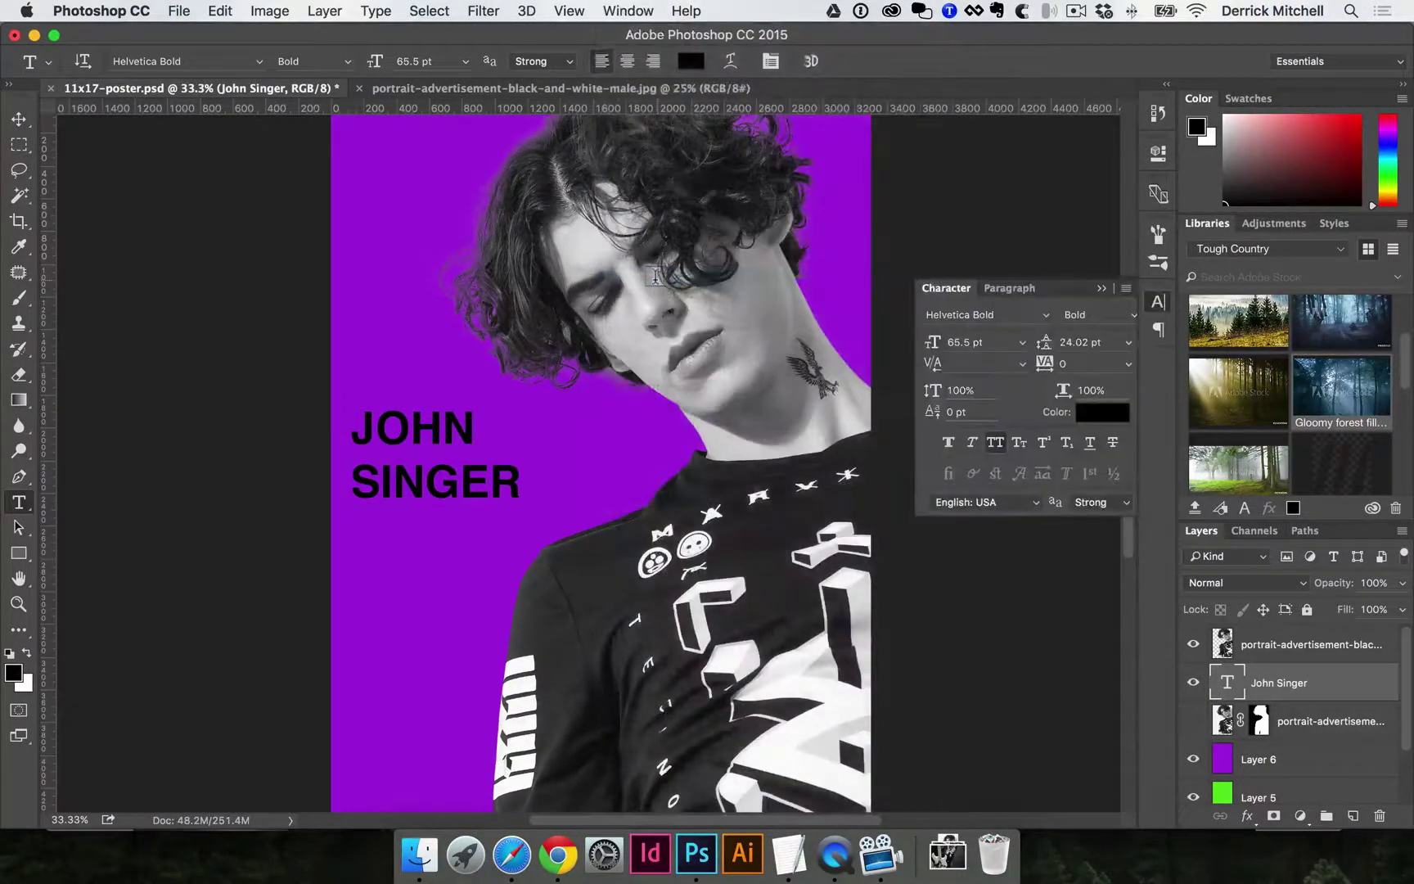
pyautogui.click(1158, 302)
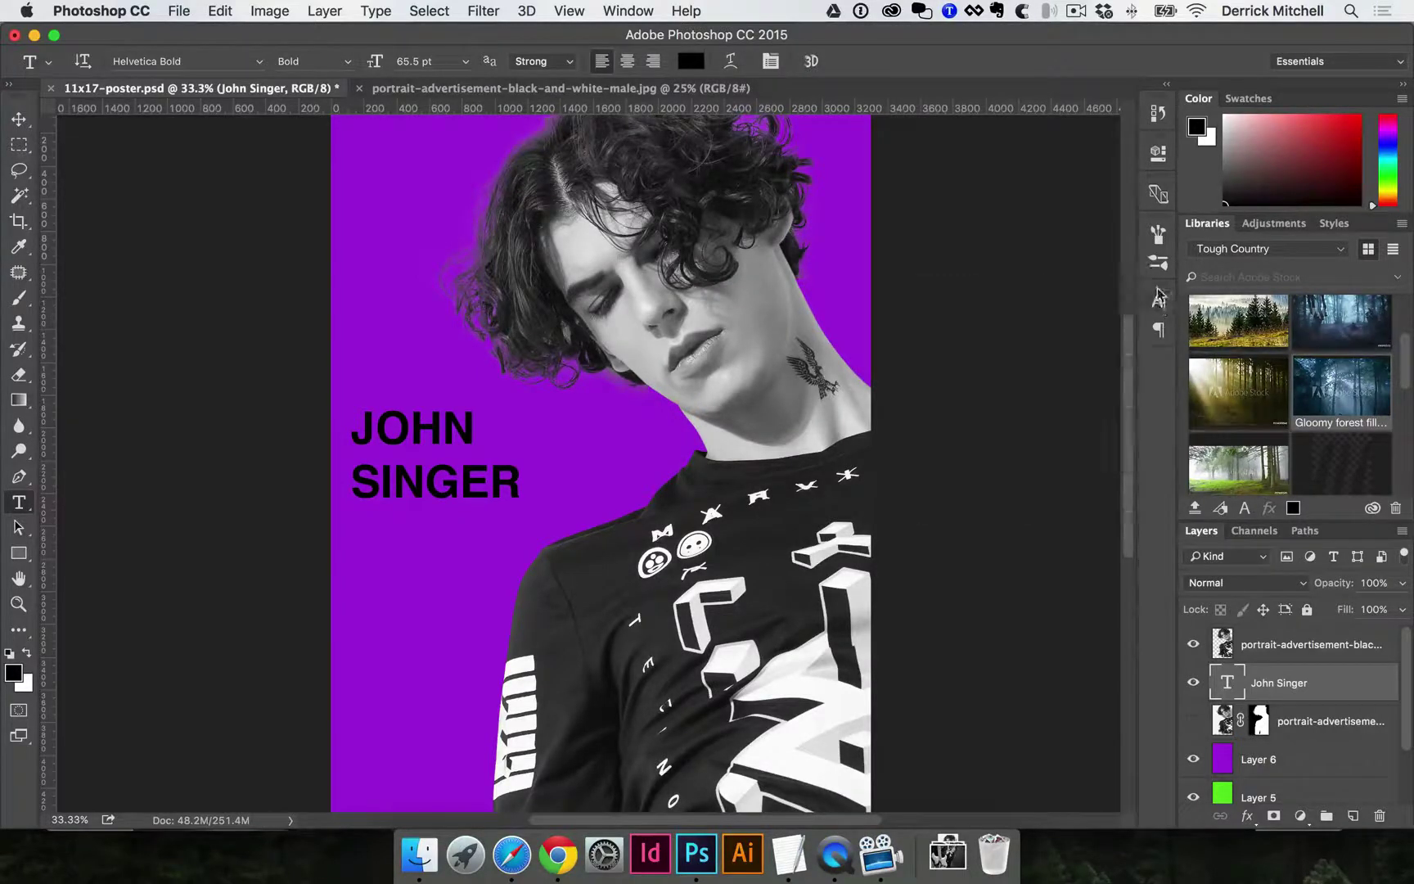
pyautogui.click(1158, 302)
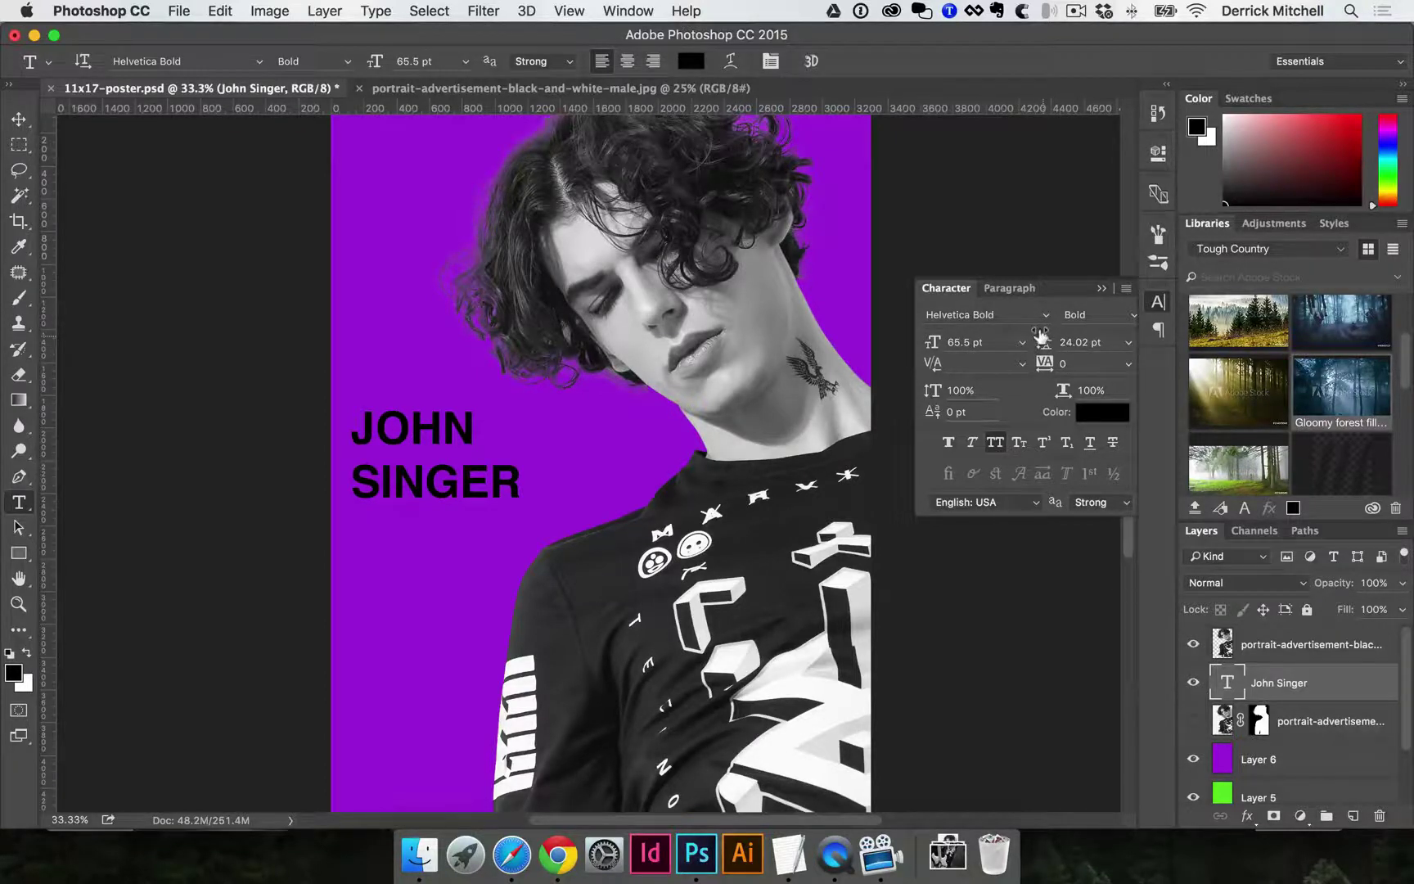
# Try the name's leading at 0.01 pt and at 49.01 pt.
pyautogui.moveTo(1048, 350); pyautogui.dragTo(1027, 343)
pyautogui.press('Return')
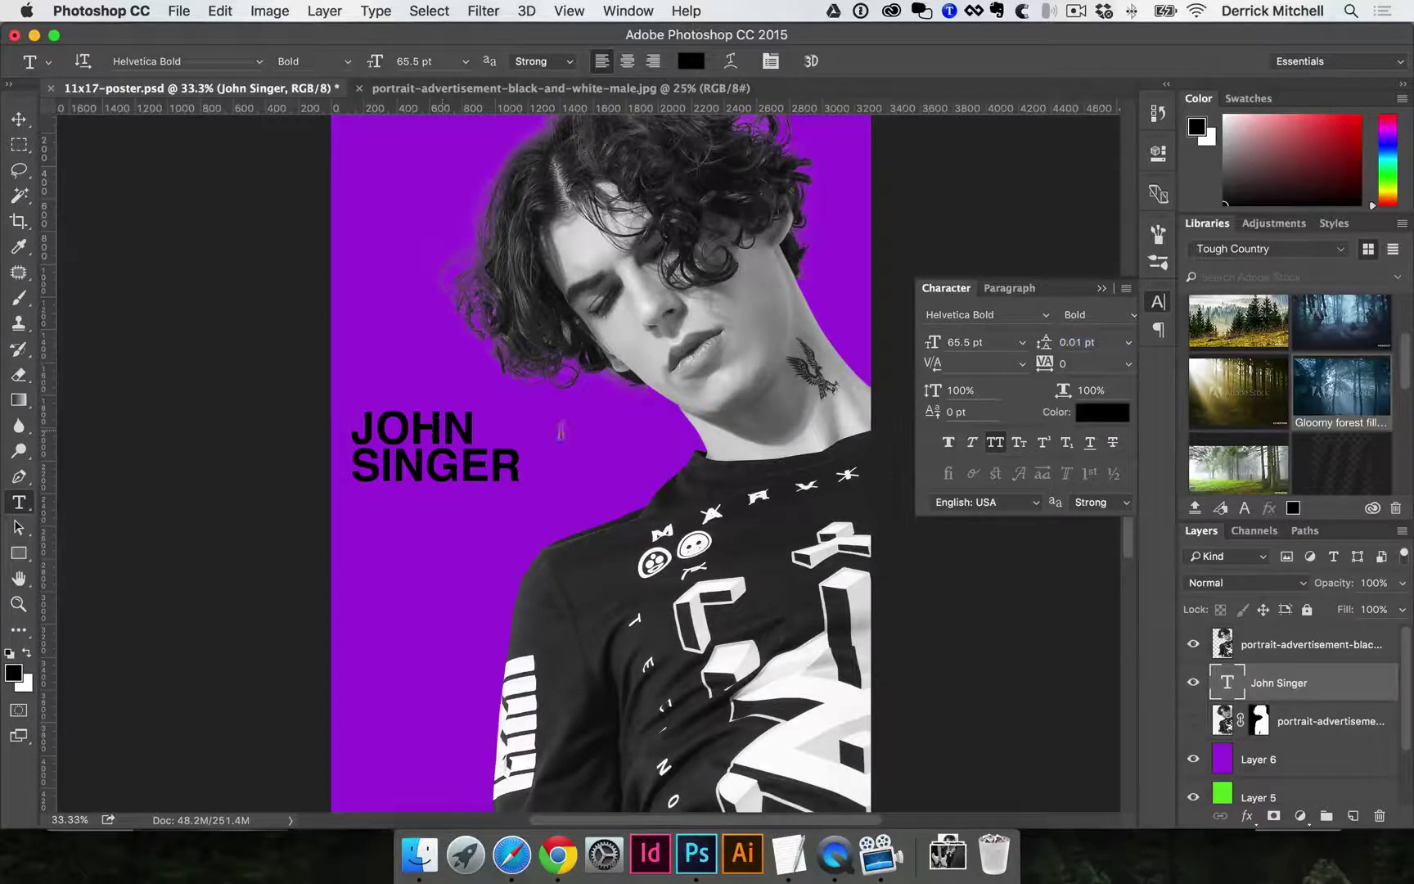
pyautogui.moveTo(1040, 340); pyautogui.dragTo(1056, 341)
# Select both lines of the name, spread their leading far apart, and tighten it to 21.72 pt.
pyautogui.doubleClick(394, 423)
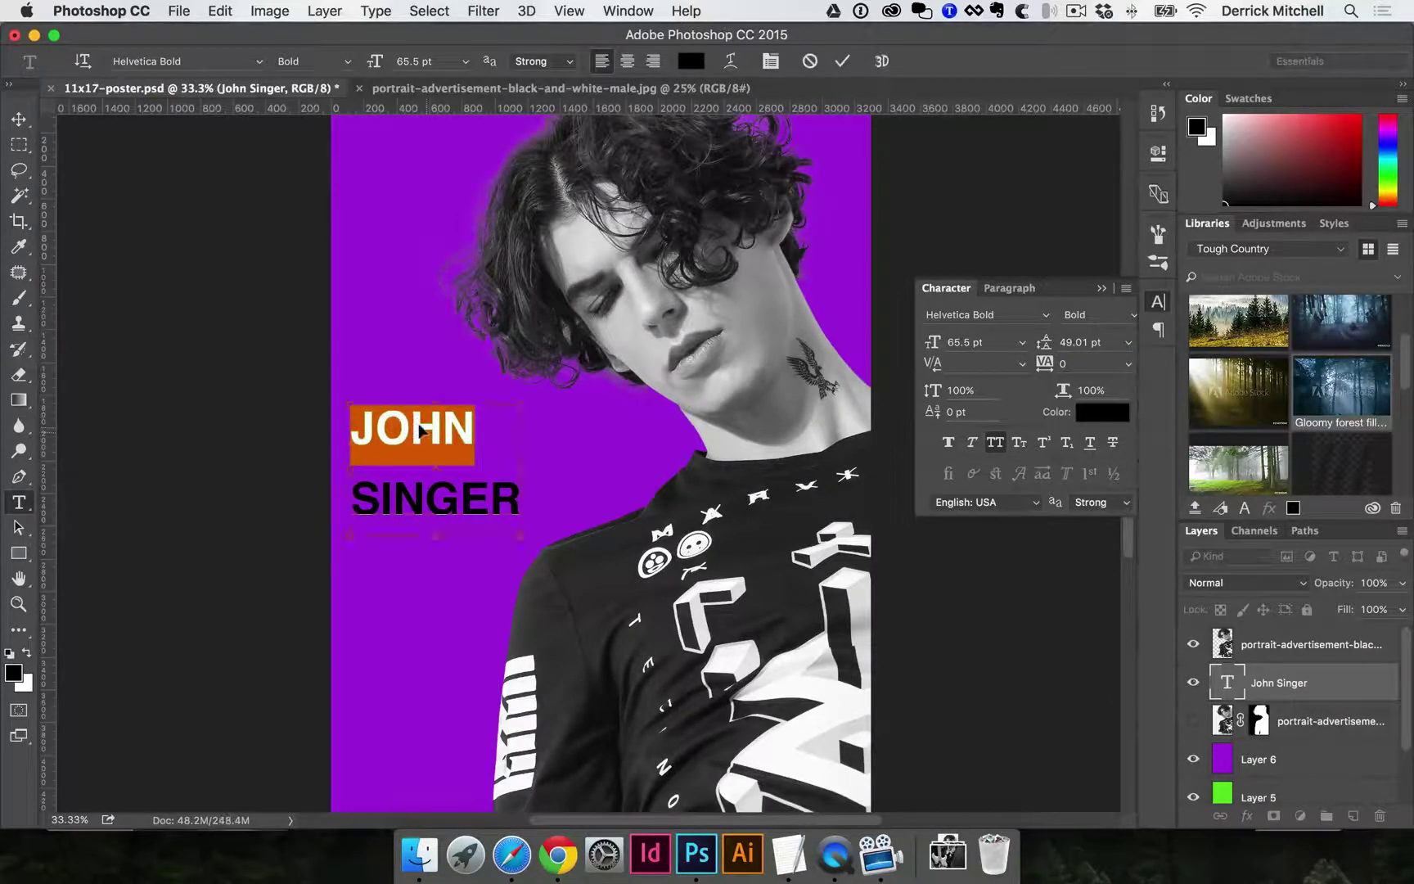
pyautogui.press('super+a')
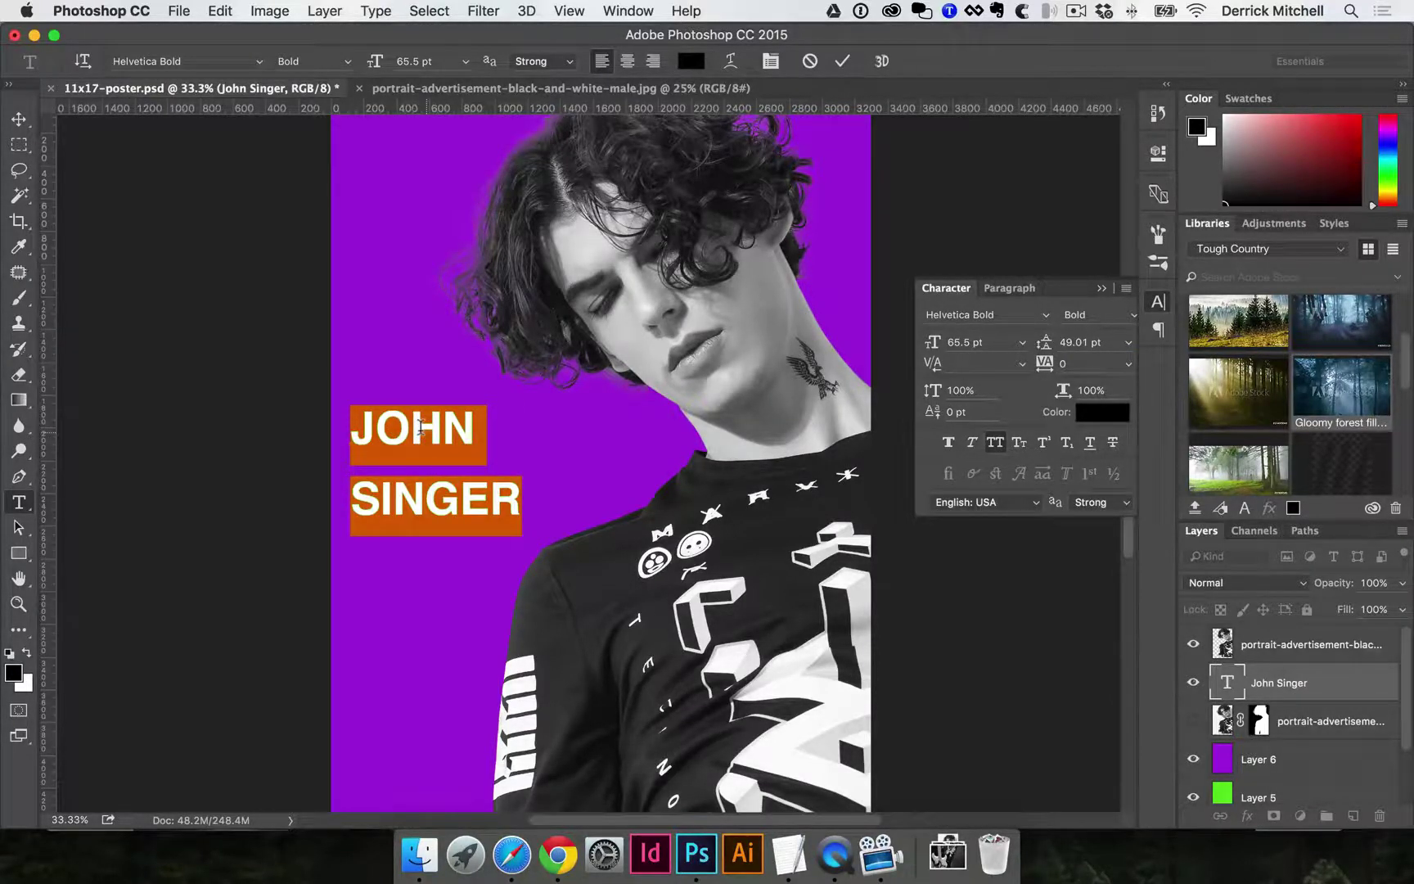
pyautogui.hotkey('alt', 'Down')
pyautogui.hotkey('alt', 'Down')
pyautogui.hotkey('alt', 'Down')
pyautogui.hotkey('alt', 'Down')
pyautogui.hotkey('alt', 'Down')
pyautogui.hotkey('alt', 'Down')
pyautogui.hotkey('alt', 'Down')
pyautogui.hotkey('alt', 'Down')
pyautogui.hotkey('alt', 'Down')
pyautogui.hotkey('alt', 'Down')
pyautogui.hotkey('alt', 'Down')
pyautogui.hotkey('alt', 'Down')
pyautogui.hotkey('alt', 'Down')
pyautogui.hotkey('alt', 'Down')
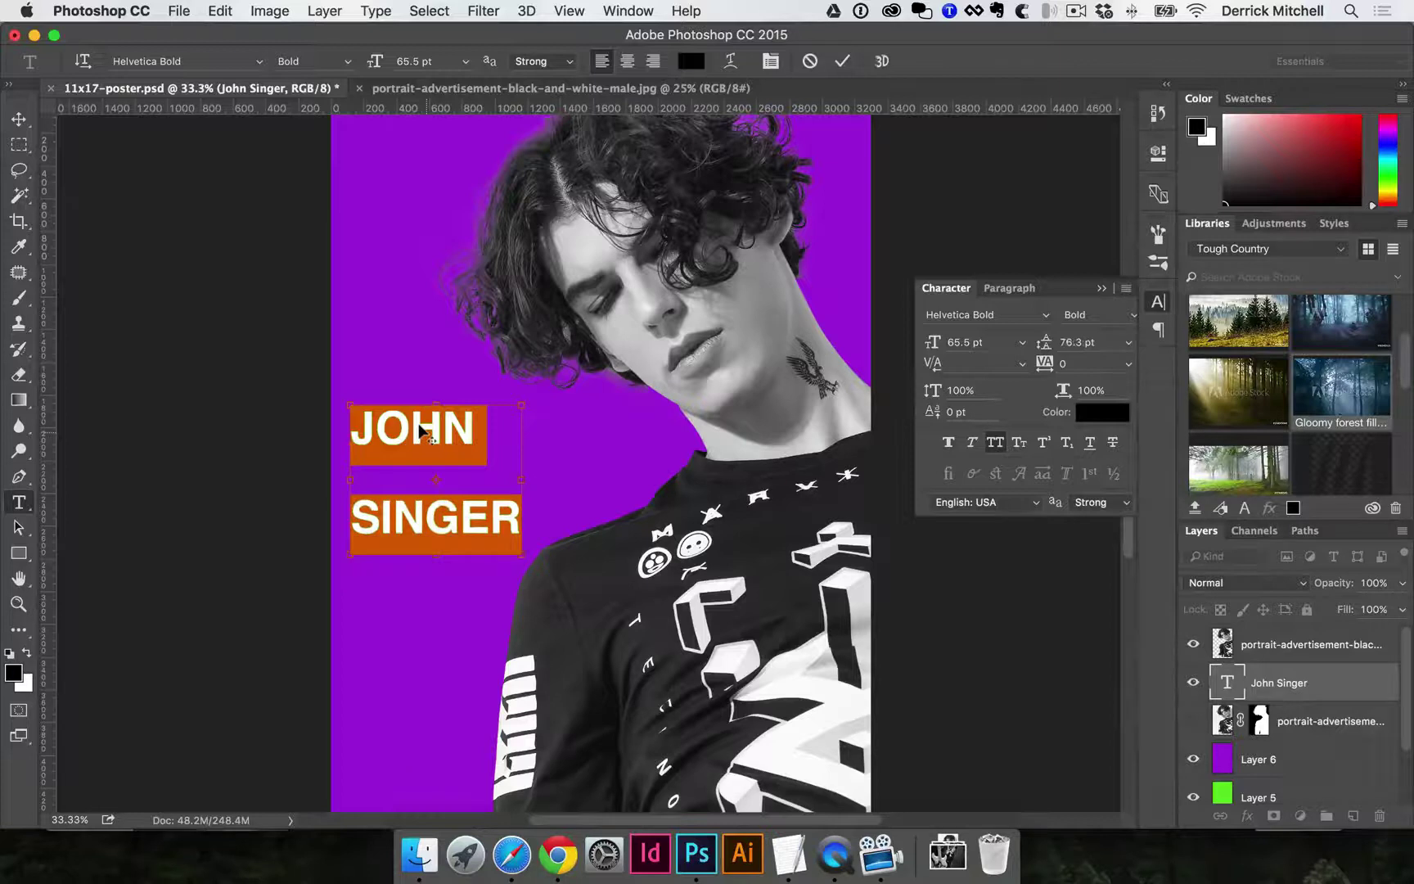
pyautogui.hotkey('alt', 'Down')
pyautogui.hotkey('alt', 'Down')
pyautogui.hotkey('alt', 'Down')
pyautogui.hotkey('alt', 'Down')
pyautogui.hotkey('alt', 'Down')
pyautogui.hotkey('alt', 'Down')
pyautogui.hotkey('alt', 'Down')
pyautogui.hotkey('alt', 'Down')
pyautogui.hotkey('alt', 'Down')
pyautogui.hotkey('alt', 'Down')
pyautogui.hotkey('alt', 'Down')
pyautogui.hotkey('alt', 'Down')
pyautogui.hotkey('alt', 'Down')
pyautogui.hotkey('alt', 'Down')
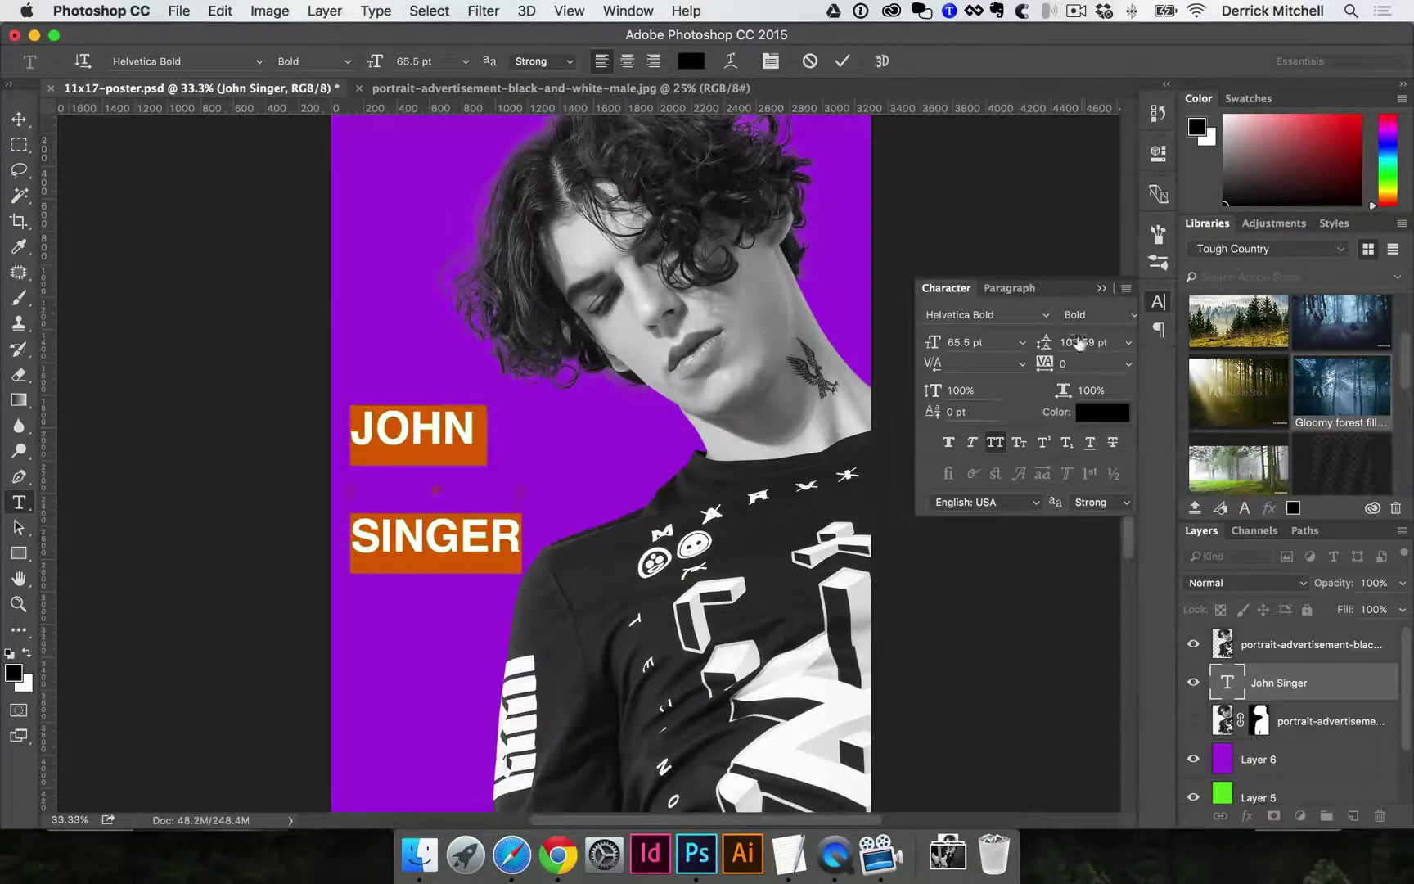
pyautogui.hotkey('alt', 'Up')
pyautogui.hotkey('alt', 'Up')
pyautogui.hotkey('alt', 'Up')
pyautogui.hotkey('alt', 'Up')
pyautogui.hotkey('alt', 'Up')
pyautogui.hotkey('alt', 'Up')
pyautogui.hotkey('alt', 'Up')
pyautogui.hotkey('alt', 'Up')
pyautogui.hotkey('alt', 'Up')
pyautogui.hotkey('alt', 'Up')
pyautogui.hotkey('alt', 'Up')
pyautogui.hotkey('alt', 'Up')
pyautogui.hotkey('alt', 'Up')
pyautogui.hotkey('alt', 'Up')
pyautogui.hotkey('alt', 'Up')
pyautogui.hotkey('alt', 'Up')
pyautogui.hotkey('alt', 'Up')
pyautogui.hotkey('alt', 'Up')
pyautogui.hotkey('alt', 'Up')
pyautogui.hotkey('alt', 'Up')
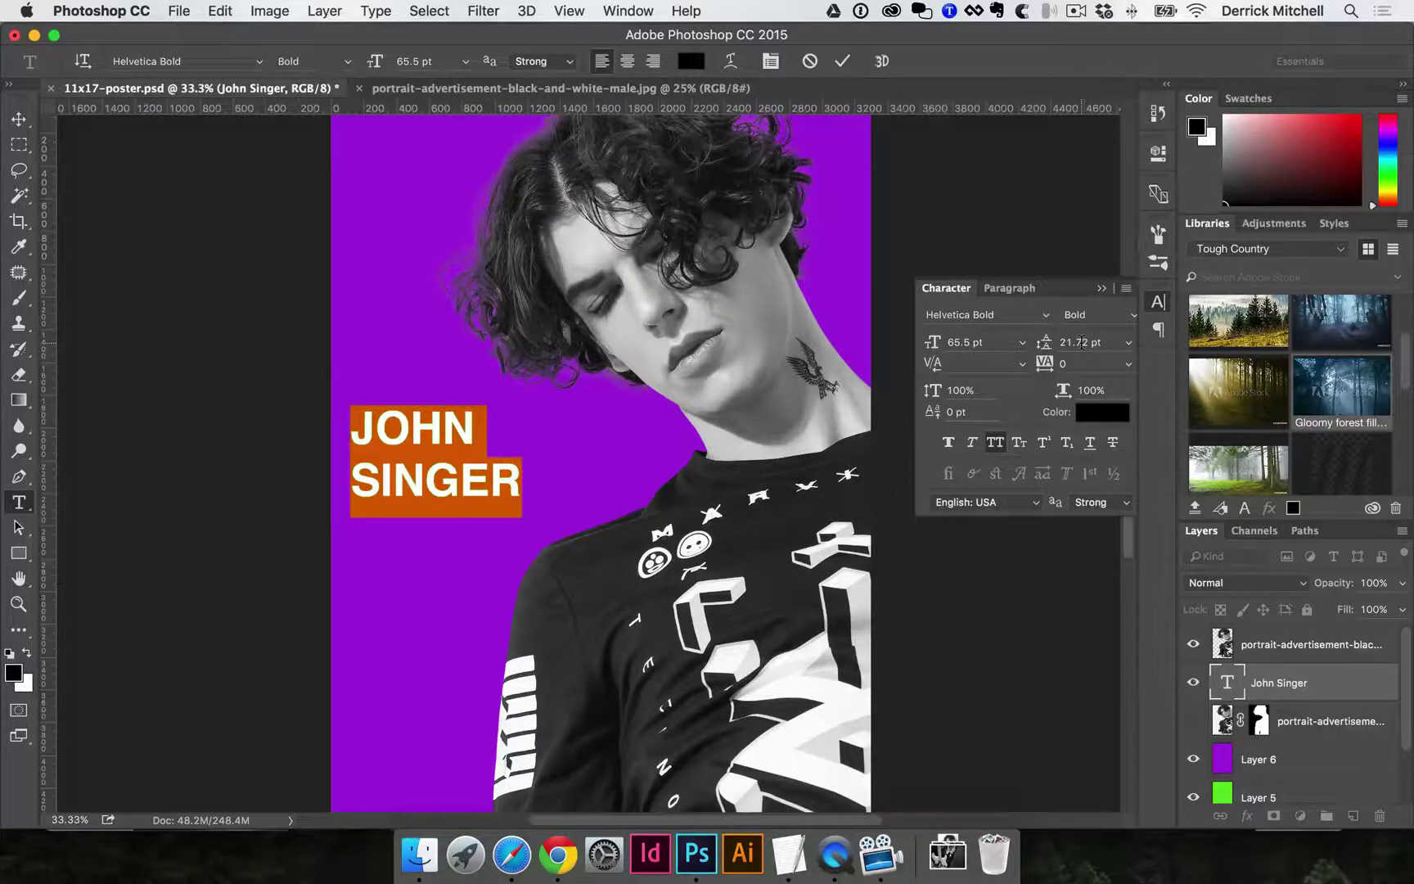
# Toggle All Caps off and back on for the name, leaving it in capitals, and commit the text edit.
pyautogui.click(999, 446)
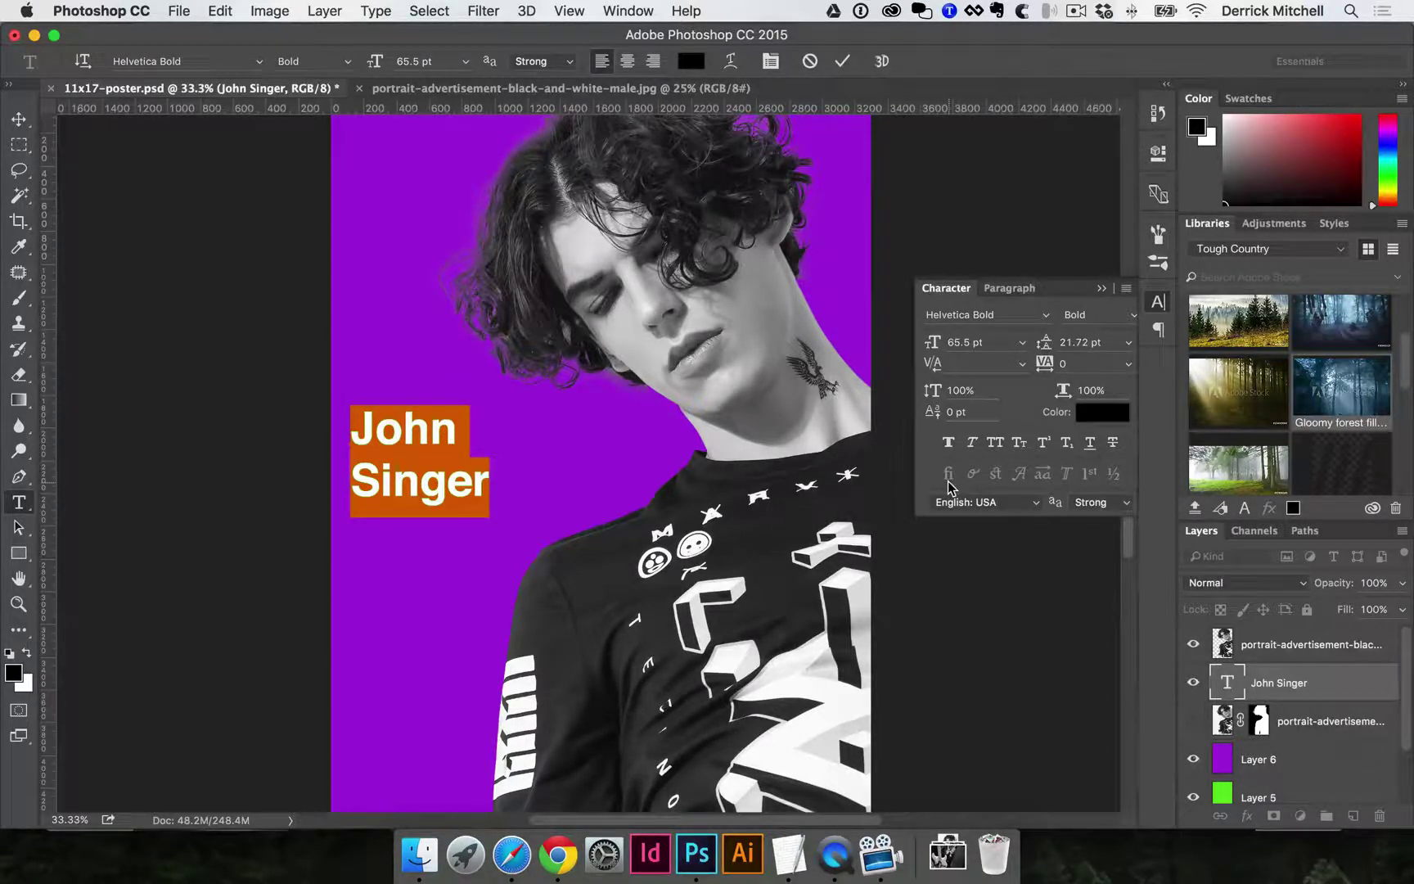
pyautogui.press('super+shift+k')
pyautogui.press('super+shift+k')
pyautogui.press('super+shift+k')
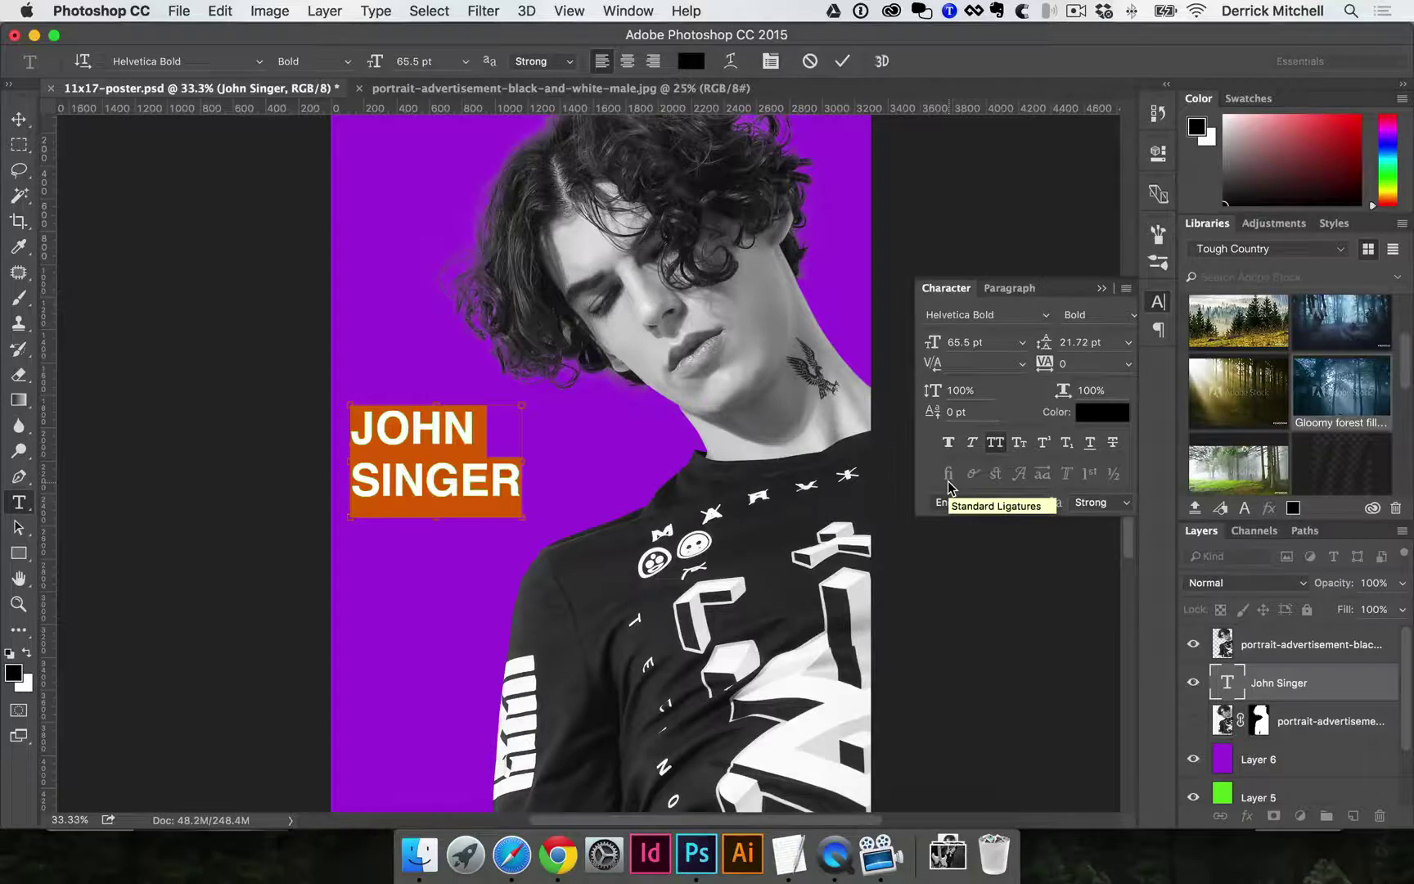
pyautogui.click(994, 443)
pyautogui.click(994, 442)
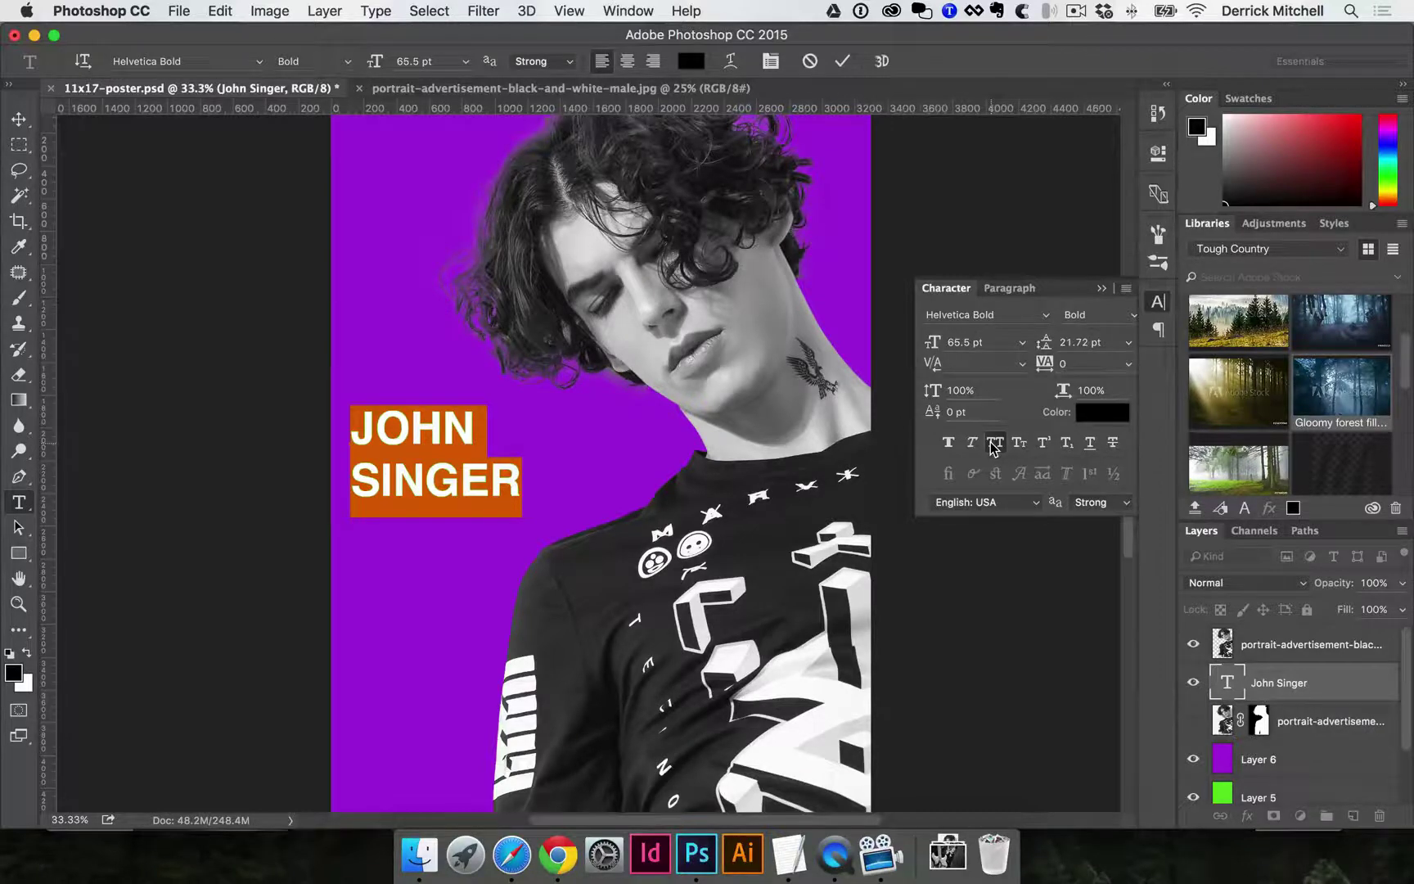
pyautogui.press('super+Return')
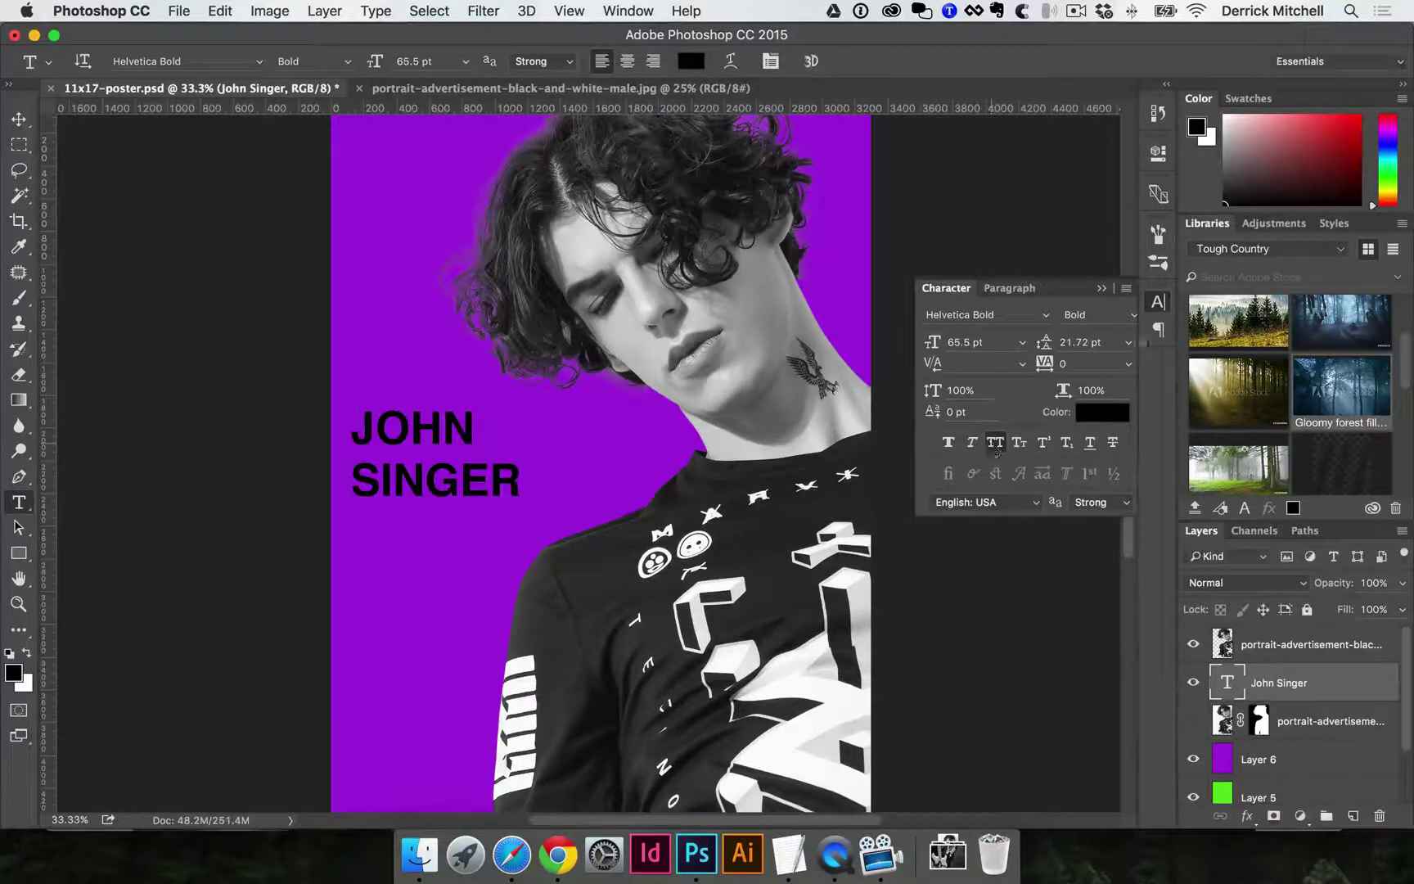
# Scale the name up proportionally to 124.65 pt and nudge it slightly upward on the purple area.
pyautogui.press('super+t')
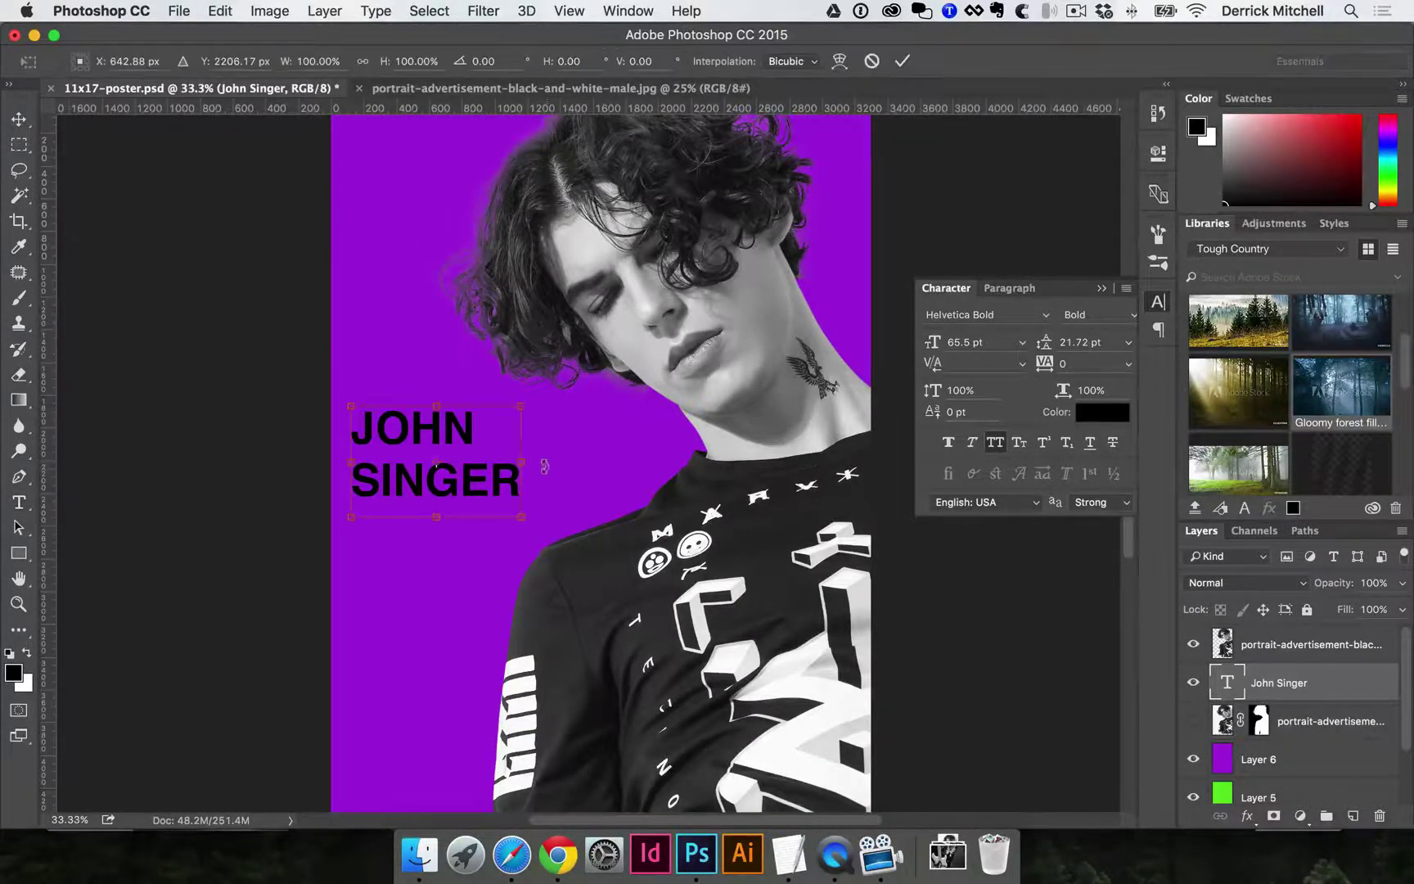
pyautogui.moveTo(515, 516); pyautogui.dragTo(687, 616)
pyautogui.press('Return')
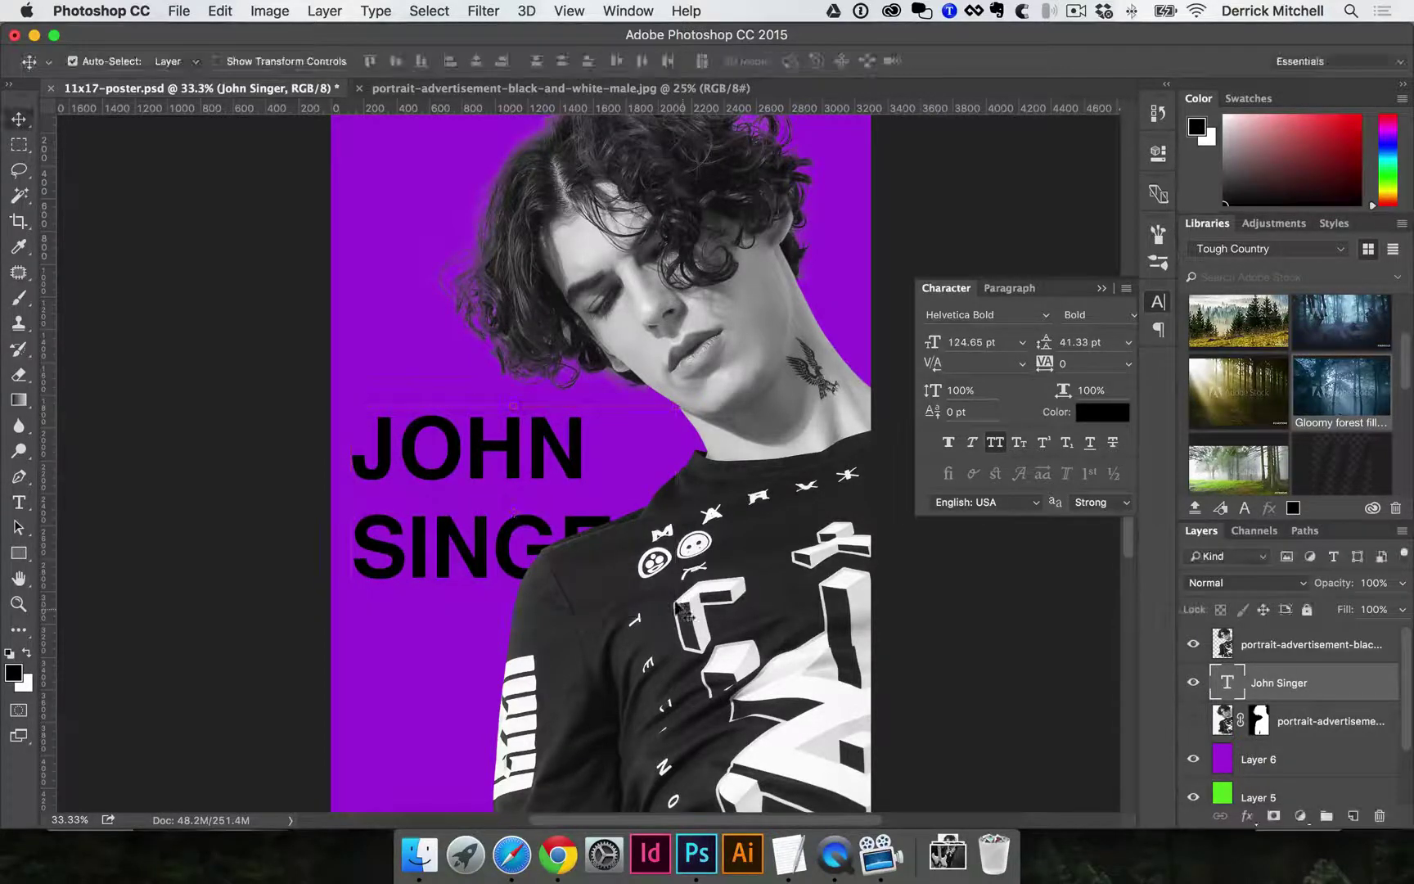
pyautogui.hotkey('shift', 'Up')
pyautogui.hotkey('shift', 'Up')
pyautogui.hotkey('shift', 'Up')
pyautogui.hotkey('shift', 'Up')
pyautogui.hotkey('shift', 'Up')
pyautogui.hotkey('shift', 'Up')
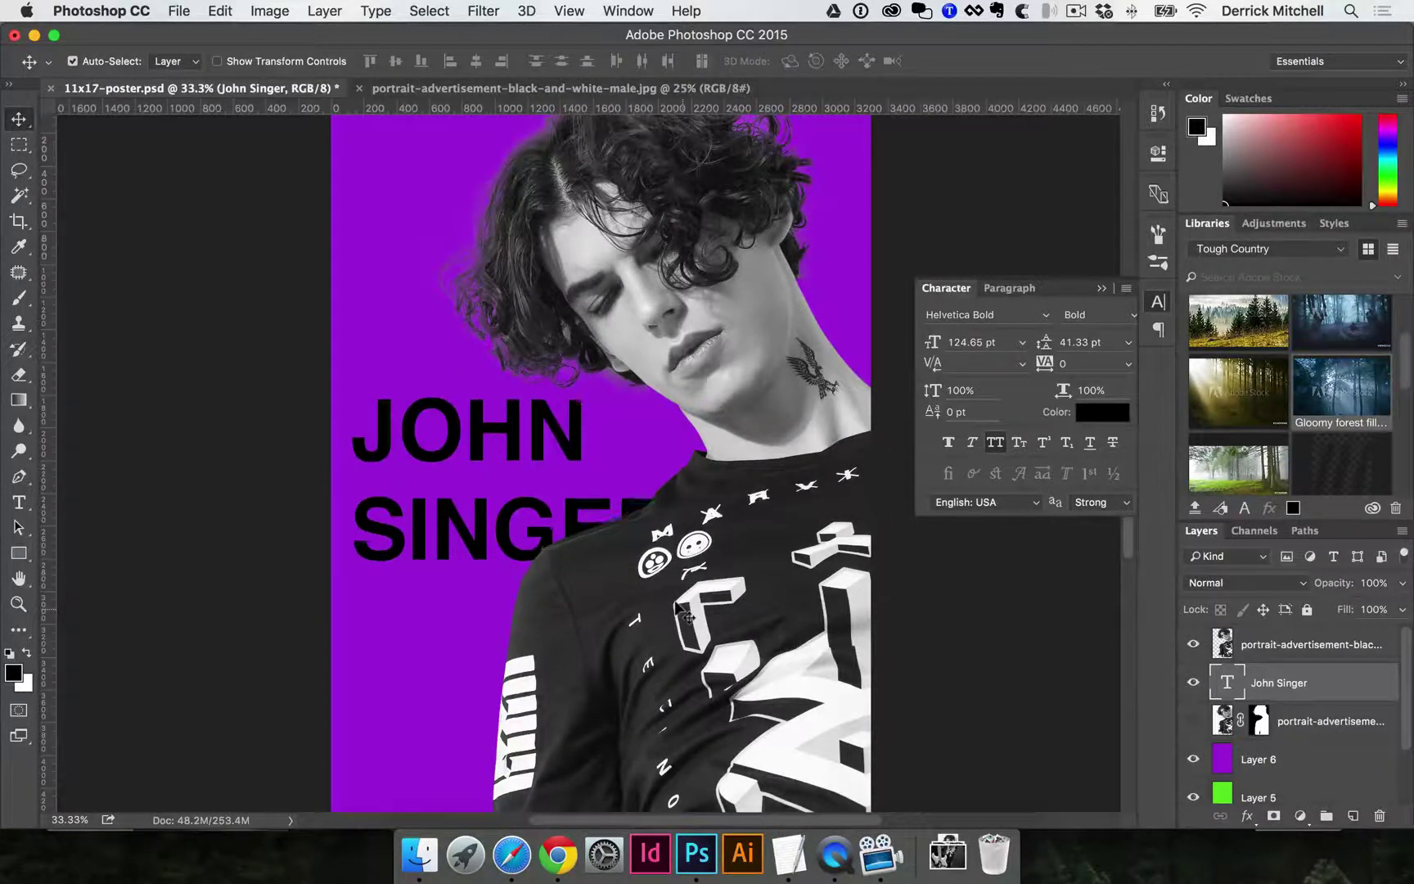
# Select the whole two-line name and reduce its leading to 4.33 pt.
pyautogui.press('t')
pyautogui.click(460, 516)
pyautogui.press('super+a')
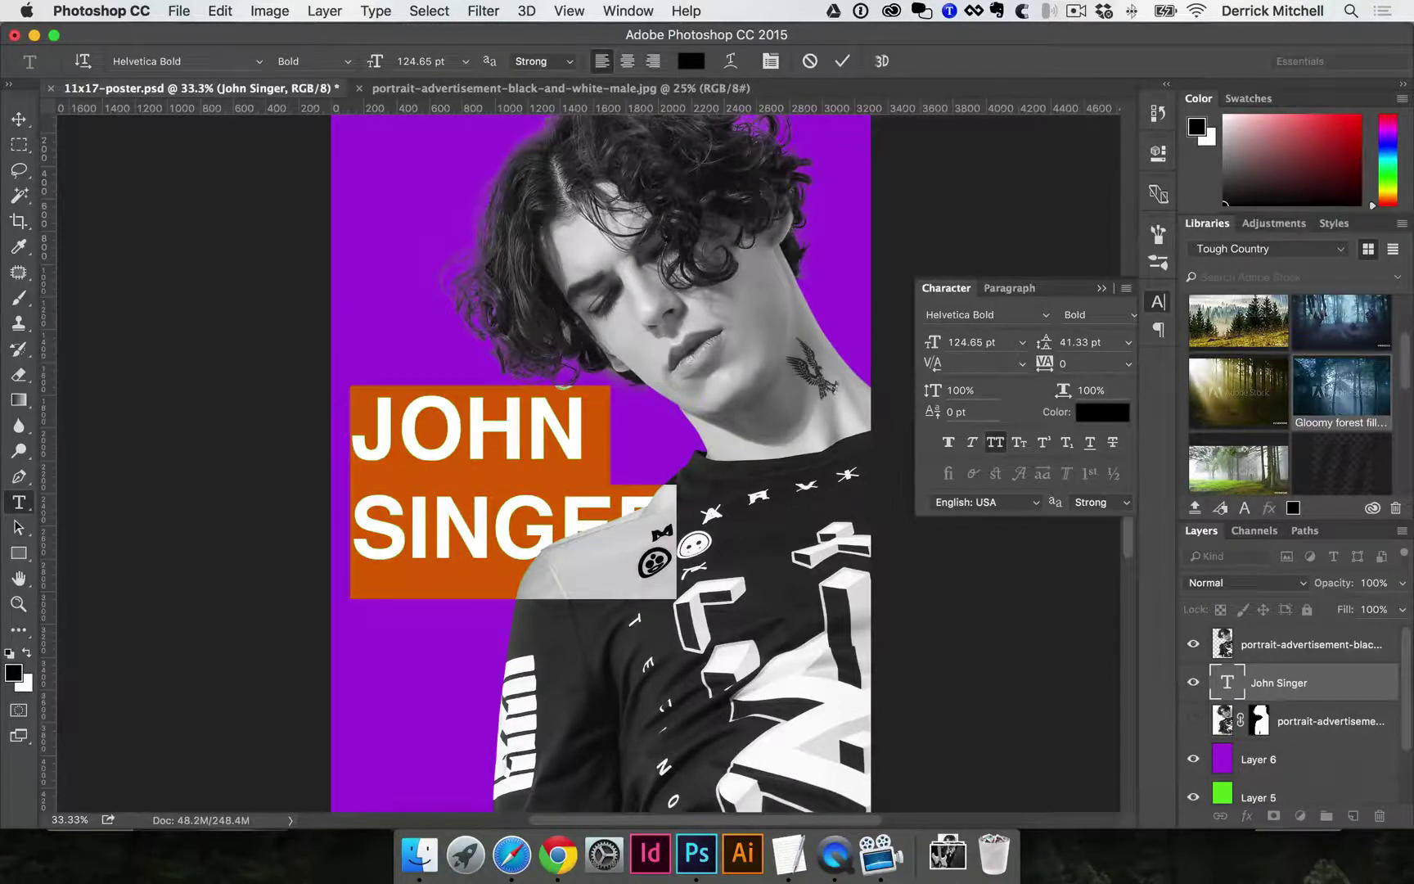
pyautogui.click(1064, 343)
pyautogui.press('Down')
pyautogui.press('Down')
pyautogui.press('Down')
pyautogui.press('Down')
pyautogui.press('Down')
pyautogui.press('Down')
pyautogui.press('Down')
pyautogui.press('Down')
pyautogui.press('Down')
pyautogui.press('Down')
pyautogui.press('Down')
pyautogui.press('Down')
pyautogui.press('Down')
pyautogui.press('Down')
pyautogui.press('Down')
pyautogui.press('Down')
pyautogui.press('Down')
pyautogui.press('Down')
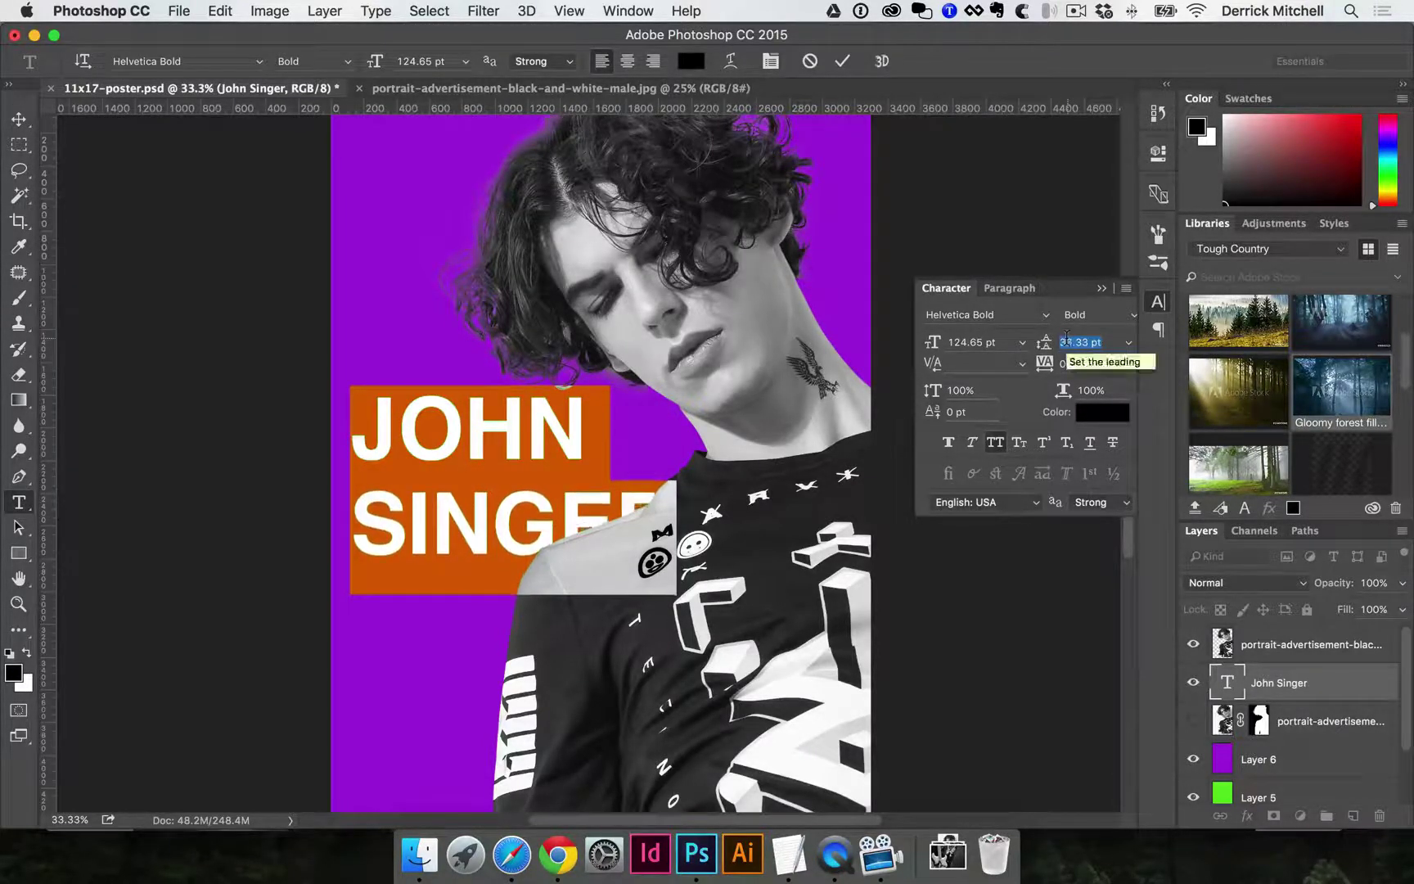
pyautogui.press('Down')
pyautogui.press('Down')
pyautogui.press('Down')
pyautogui.press('Down')
pyautogui.press('Down')
pyautogui.press('Down')
pyautogui.press('Down')
pyautogui.press('Down')
pyautogui.press('Down')
pyautogui.press('Down')
pyautogui.press('Down')
pyautogui.press('Down')
pyautogui.press('Down')
pyautogui.press('Down')
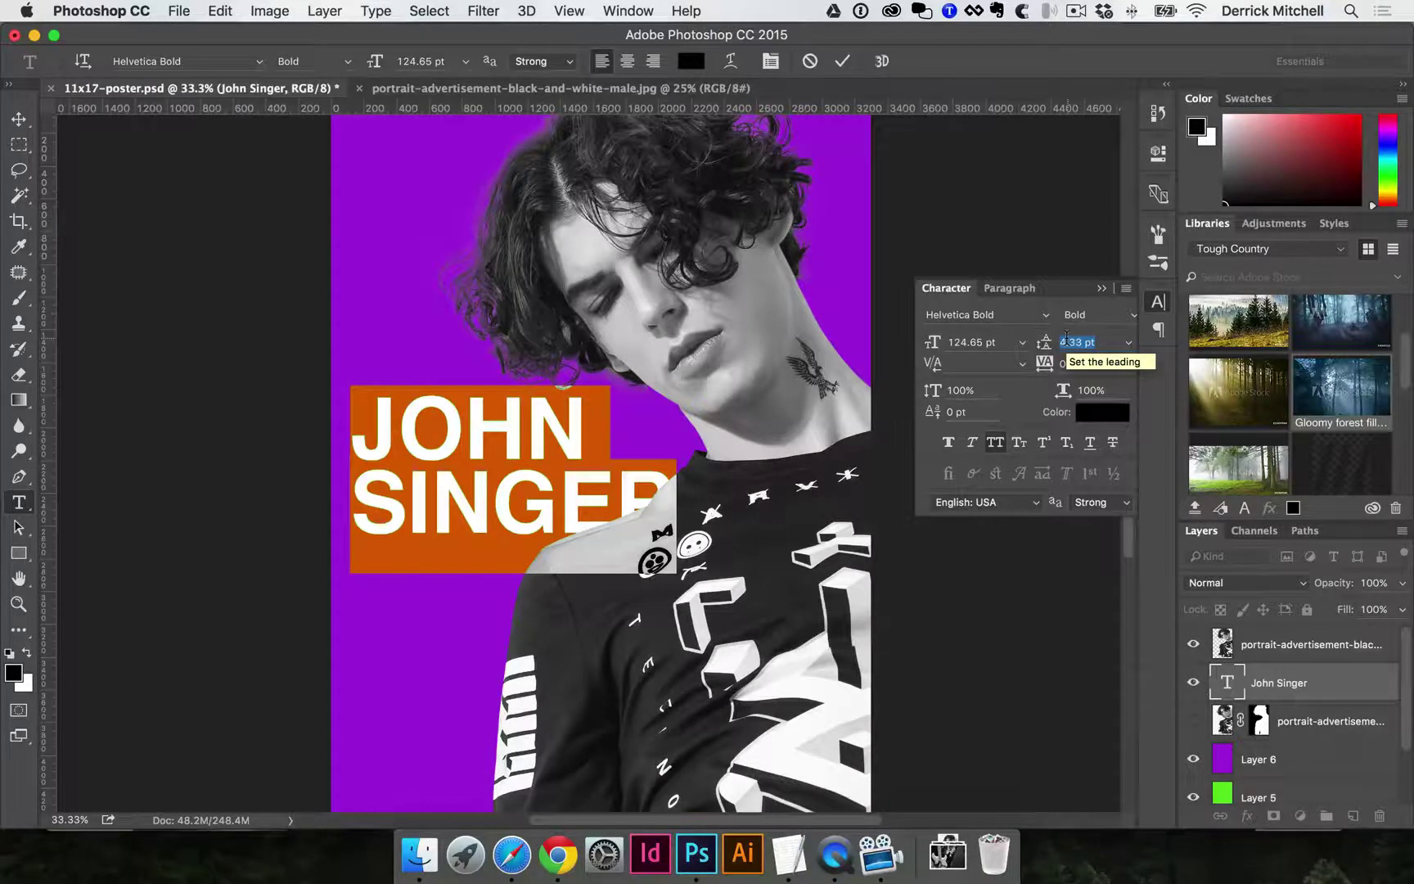
# Try the name's leading at 14.33 pt, 20 pt and 10 pt.
pyautogui.press('Up')
pyautogui.press('Up')
pyautogui.press('Up')
pyautogui.press('Up')
pyautogui.press('Up')
pyautogui.press('Up')
pyautogui.press('Up')
pyautogui.press('Up')
pyautogui.press('Up')
pyautogui.press('Up')
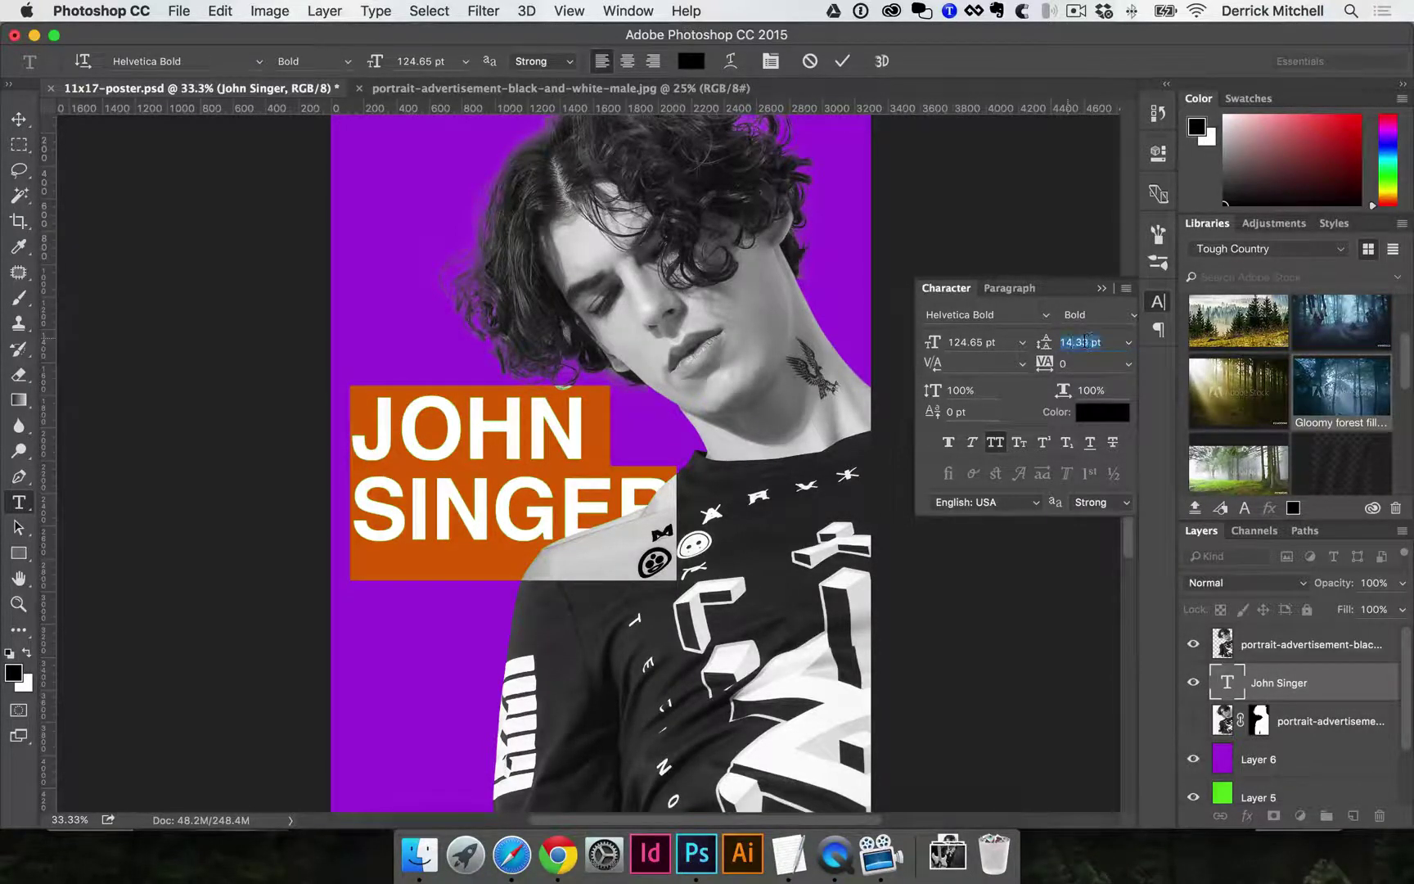
pyautogui.write('40')
pyautogui.press('Return')
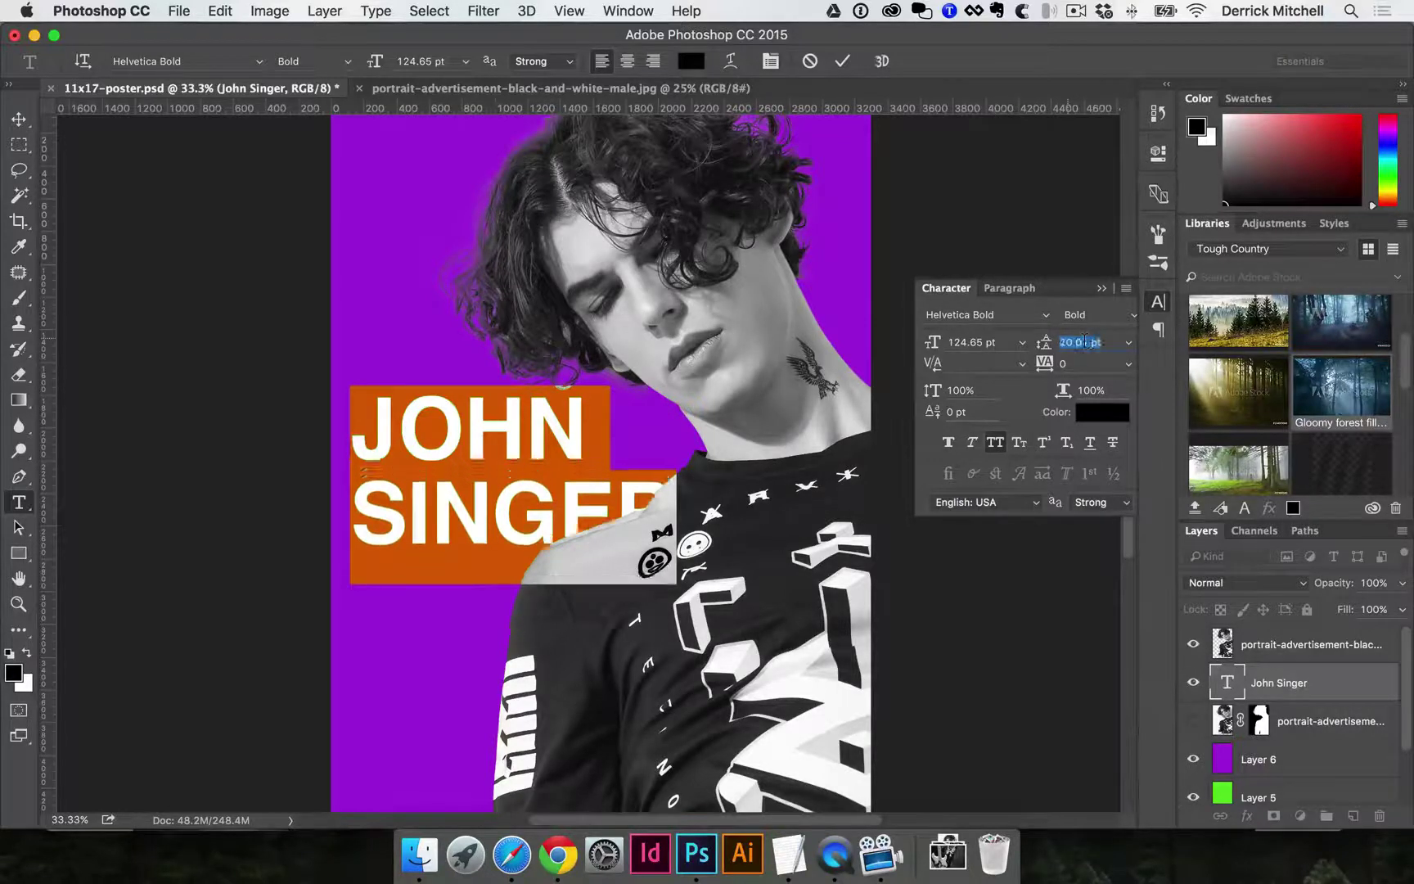
pyautogui.write('10')
pyautogui.press('Return')
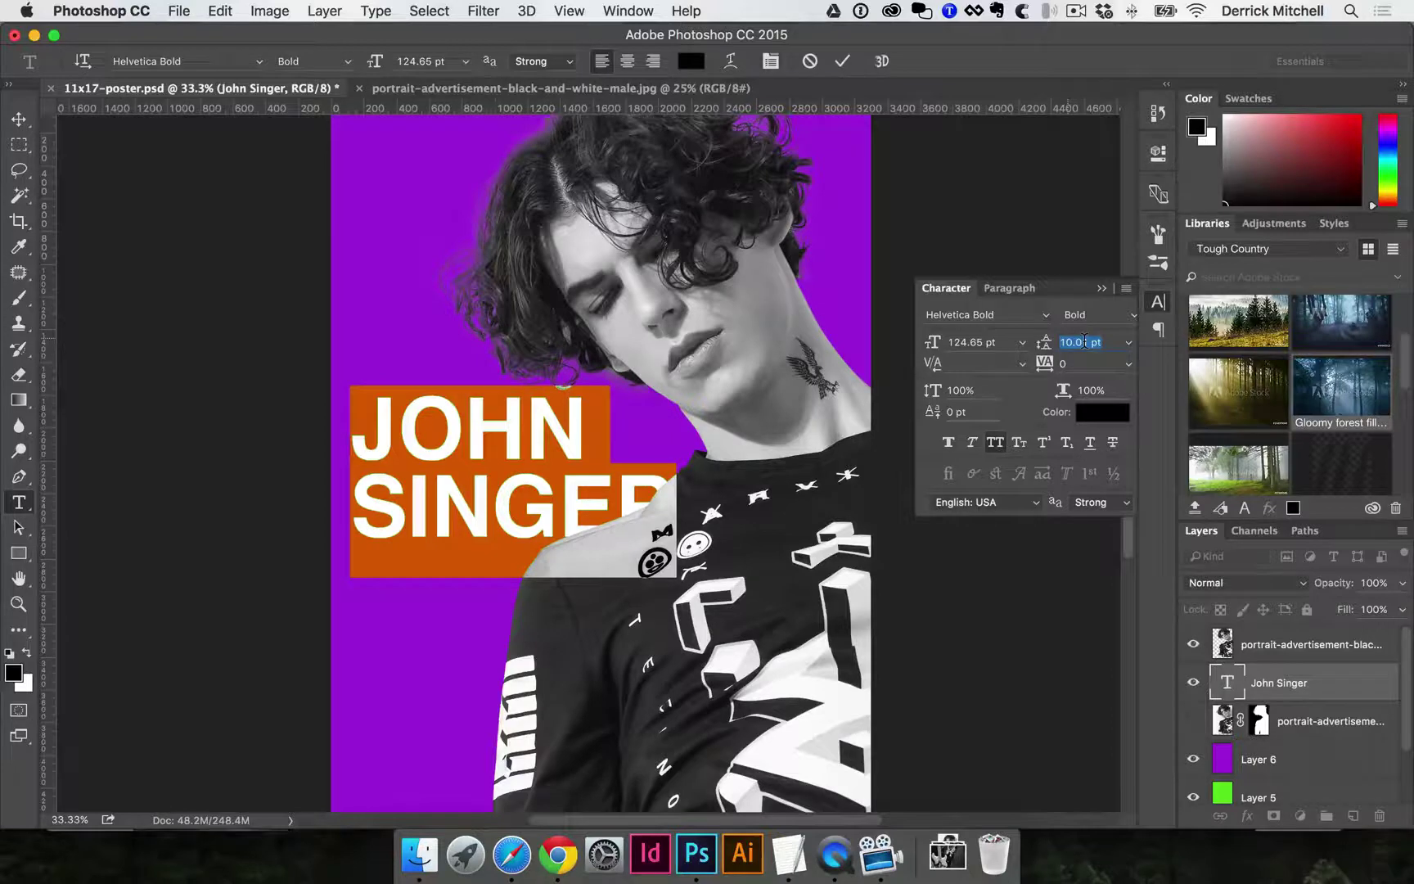
# Tighten the name's leading to 0.02 pt and commit the text edit.
pyautogui.press('Down')
pyautogui.press('Down')
pyautogui.press('Down')
pyautogui.press('Down')
pyautogui.press('Down')
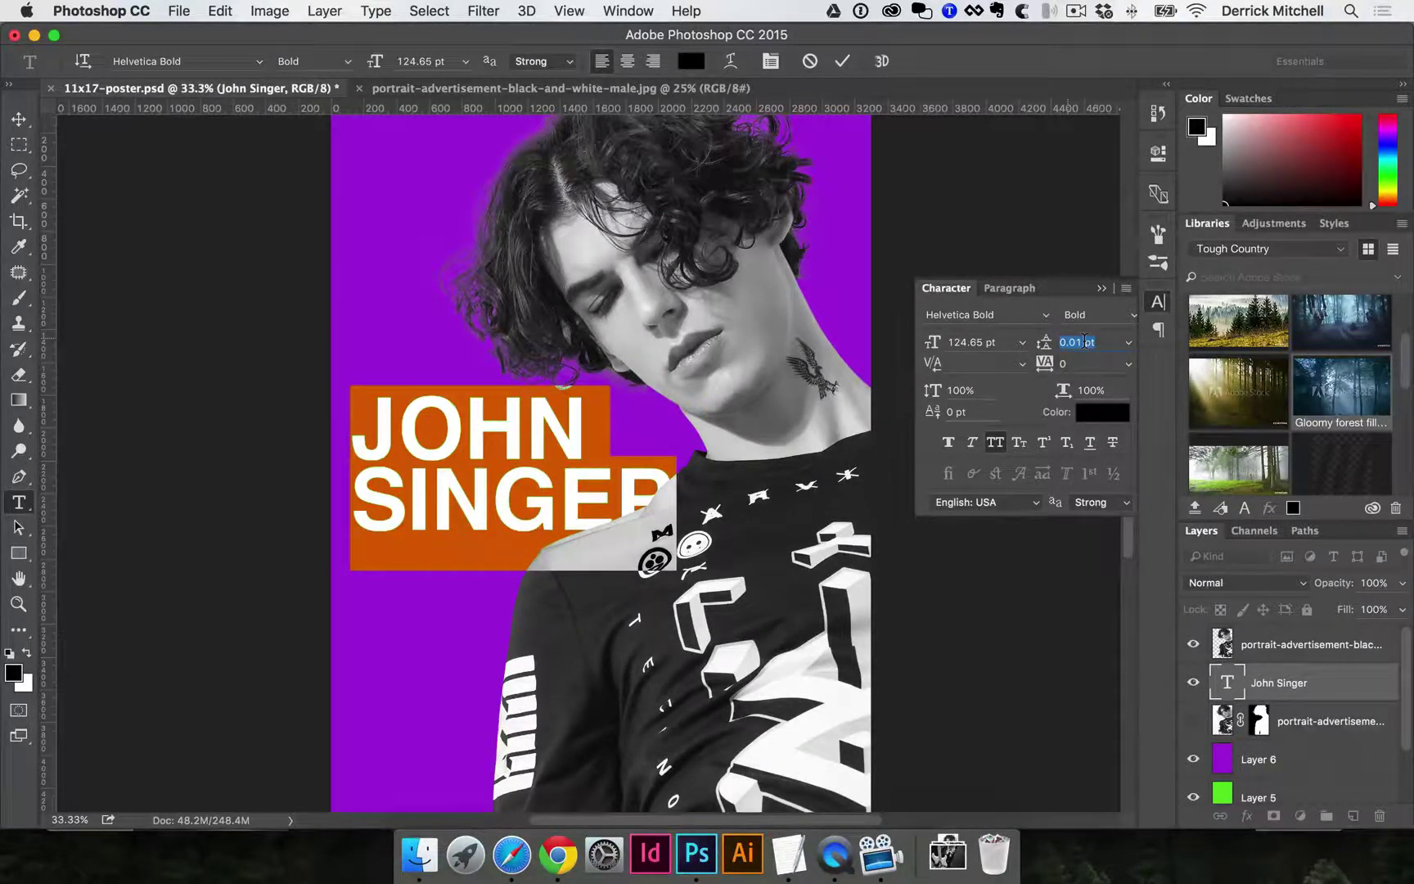
pyautogui.press('Up')
pyautogui.hotkey('ctrl', 'Return')
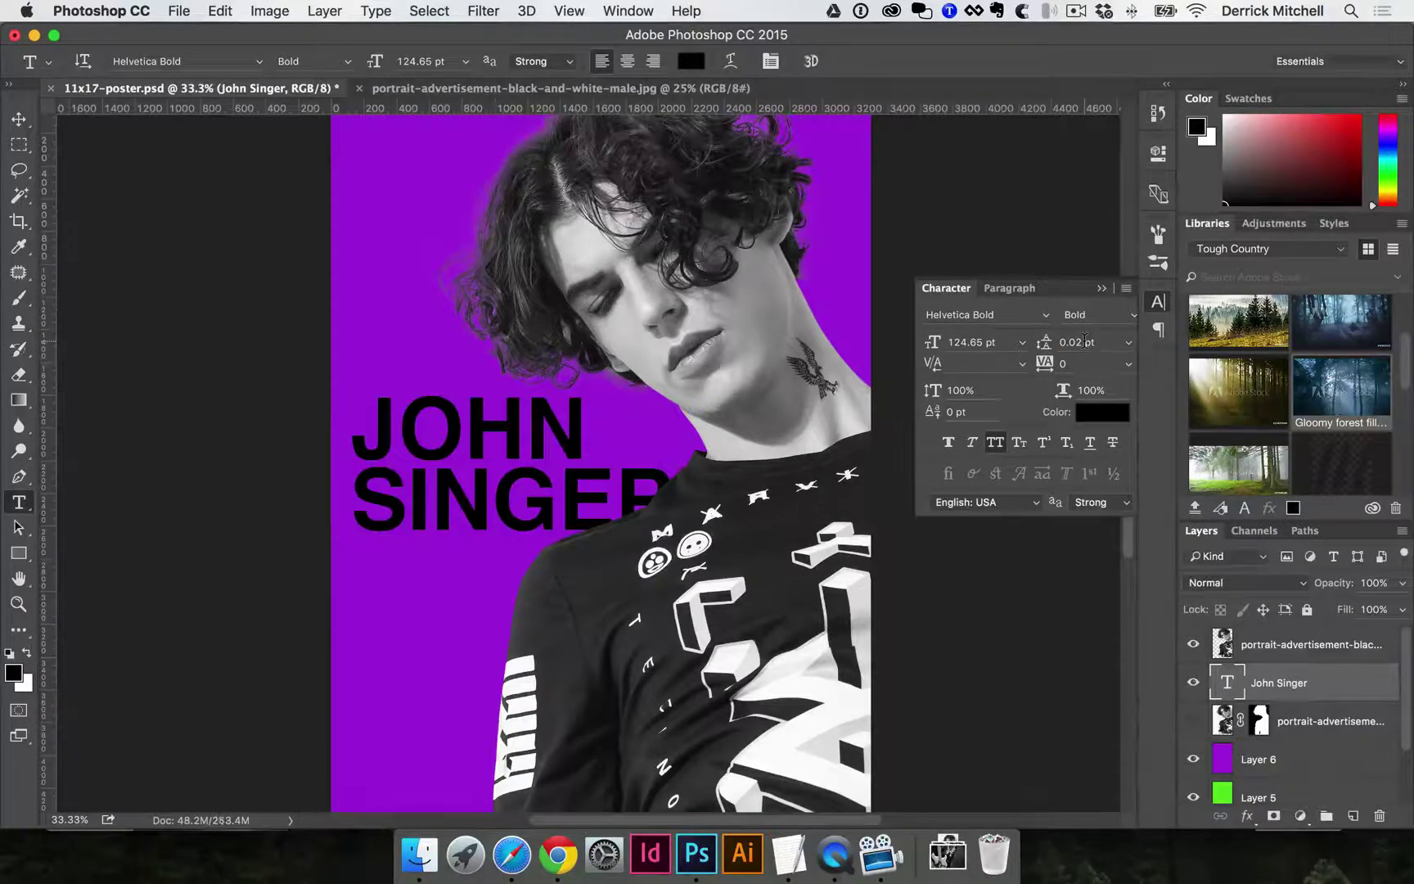
# Move the name up to the lower edge of the hair and bring its layer in front of the portrait.
pyautogui.press('v')
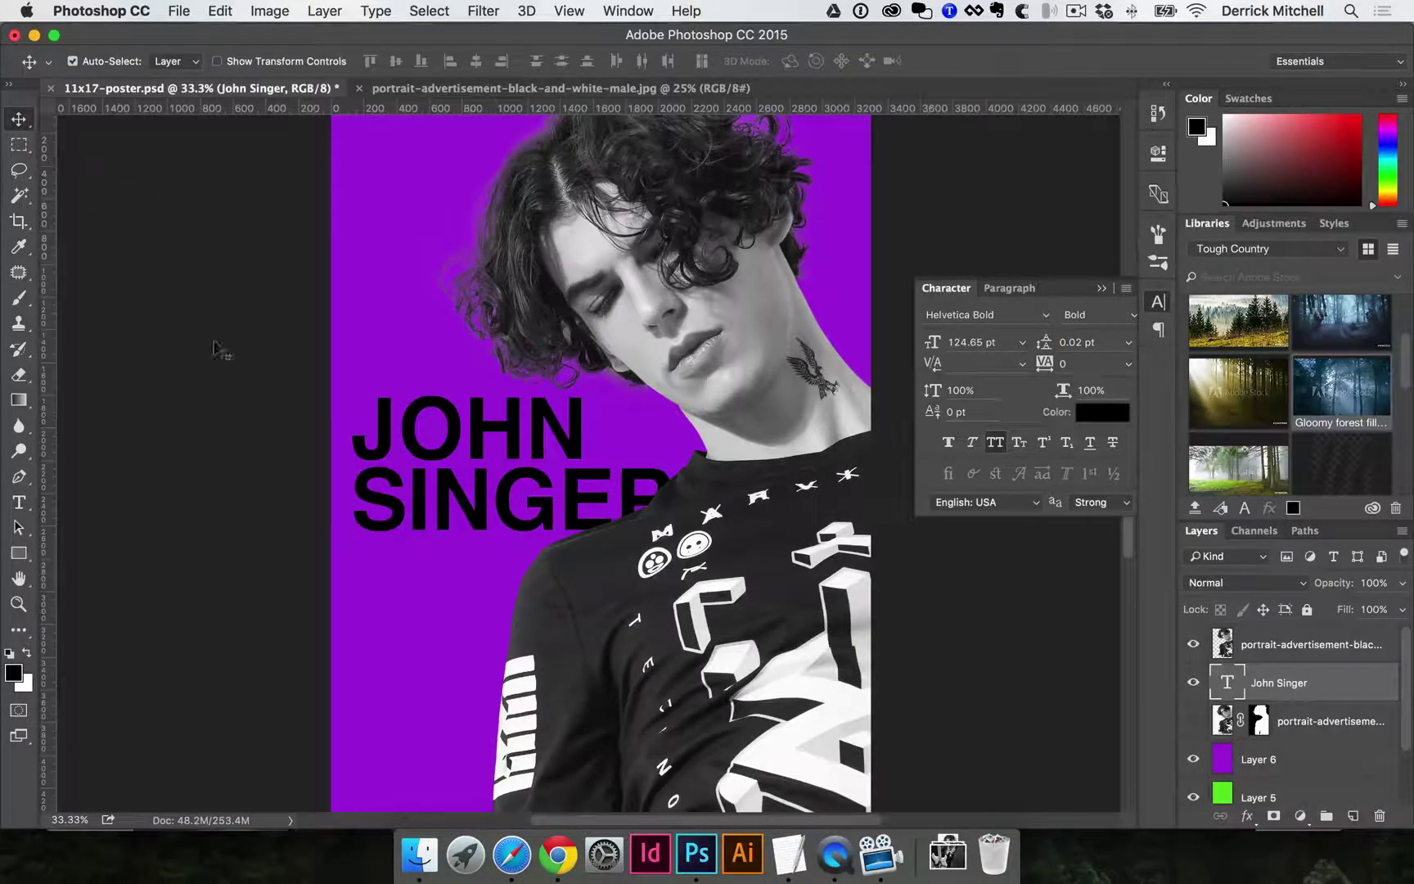
pyautogui.moveTo(402, 441)
pyautogui.mouseDown()
pyautogui.moveTo(385, 418)
pyautogui.moveTo(401, 415)
pyautogui.mouseUp()
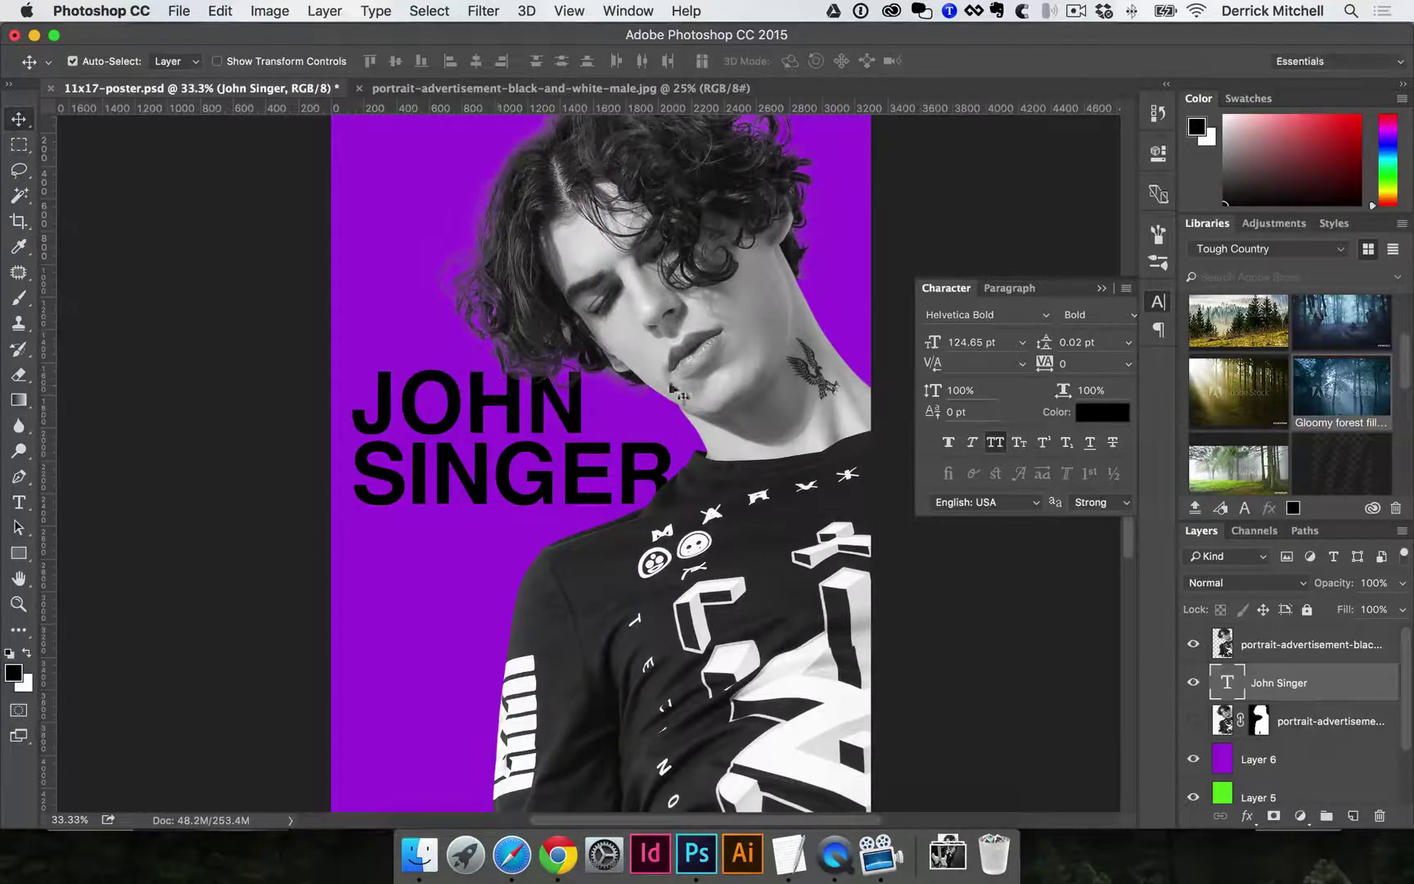
pyautogui.press('super+bracketright')
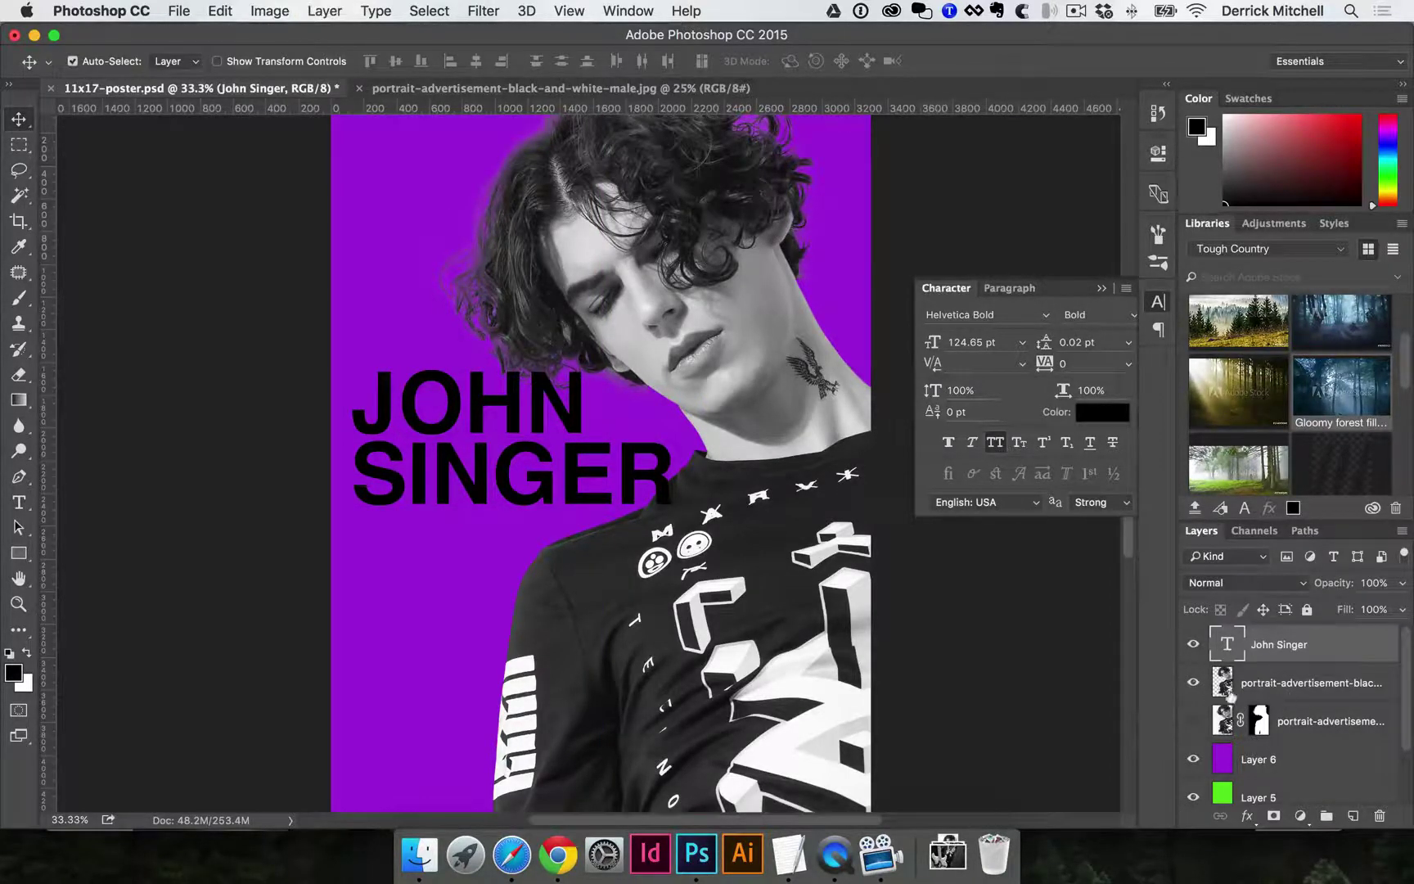
# Enlarge the name proportionally to 137.26 pt so the last name reaches the shirt collar.
pyautogui.press('super+t')
pyautogui.moveTo(675, 542); pyautogui.dragTo(712, 563)
pyautogui.press('Return')
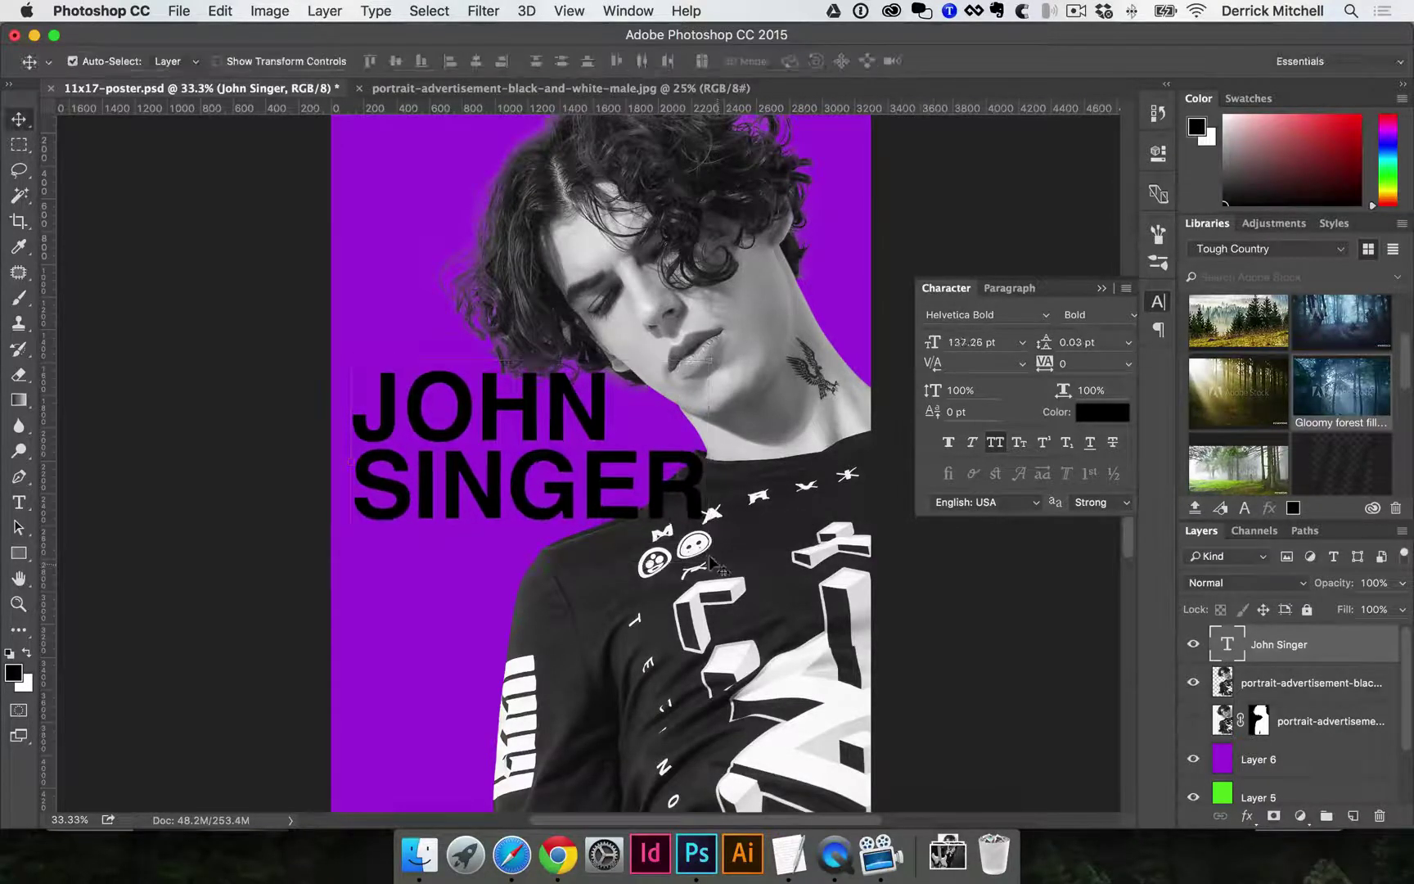
# Select the visible portrait layer and place it above the name layer.
pyautogui.click(709, 286)
pyautogui.moveTo(1305, 694); pyautogui.dragTo(1312, 634)
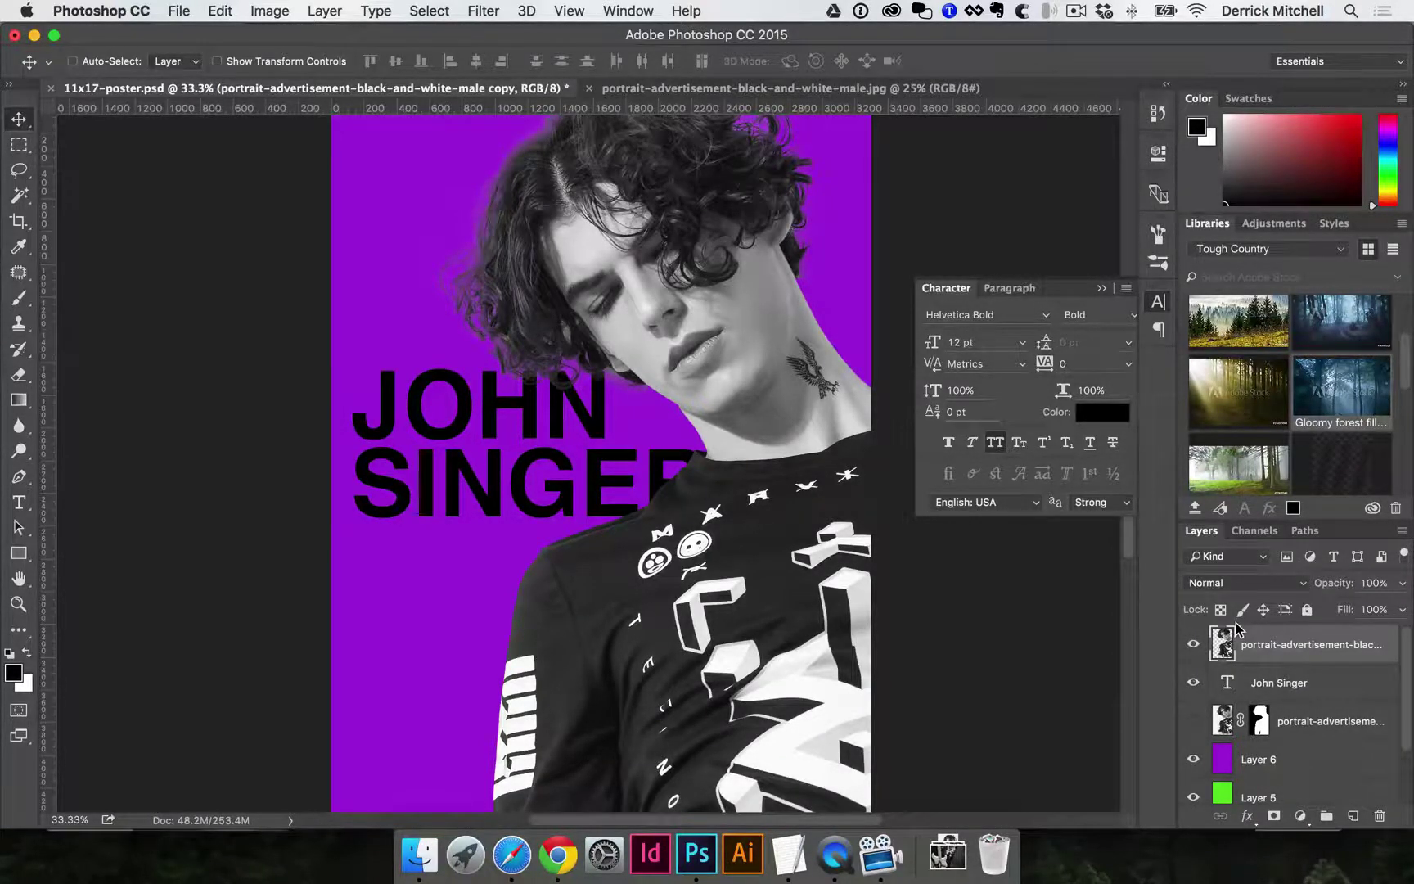
# Send the portrait layer two positions back behind the name and bring it forward to the front again.
pyautogui.press('super+z')
pyautogui.press('super+z')
pyautogui.press('super+bracketleft')
pyautogui.press('super+bracketleft')
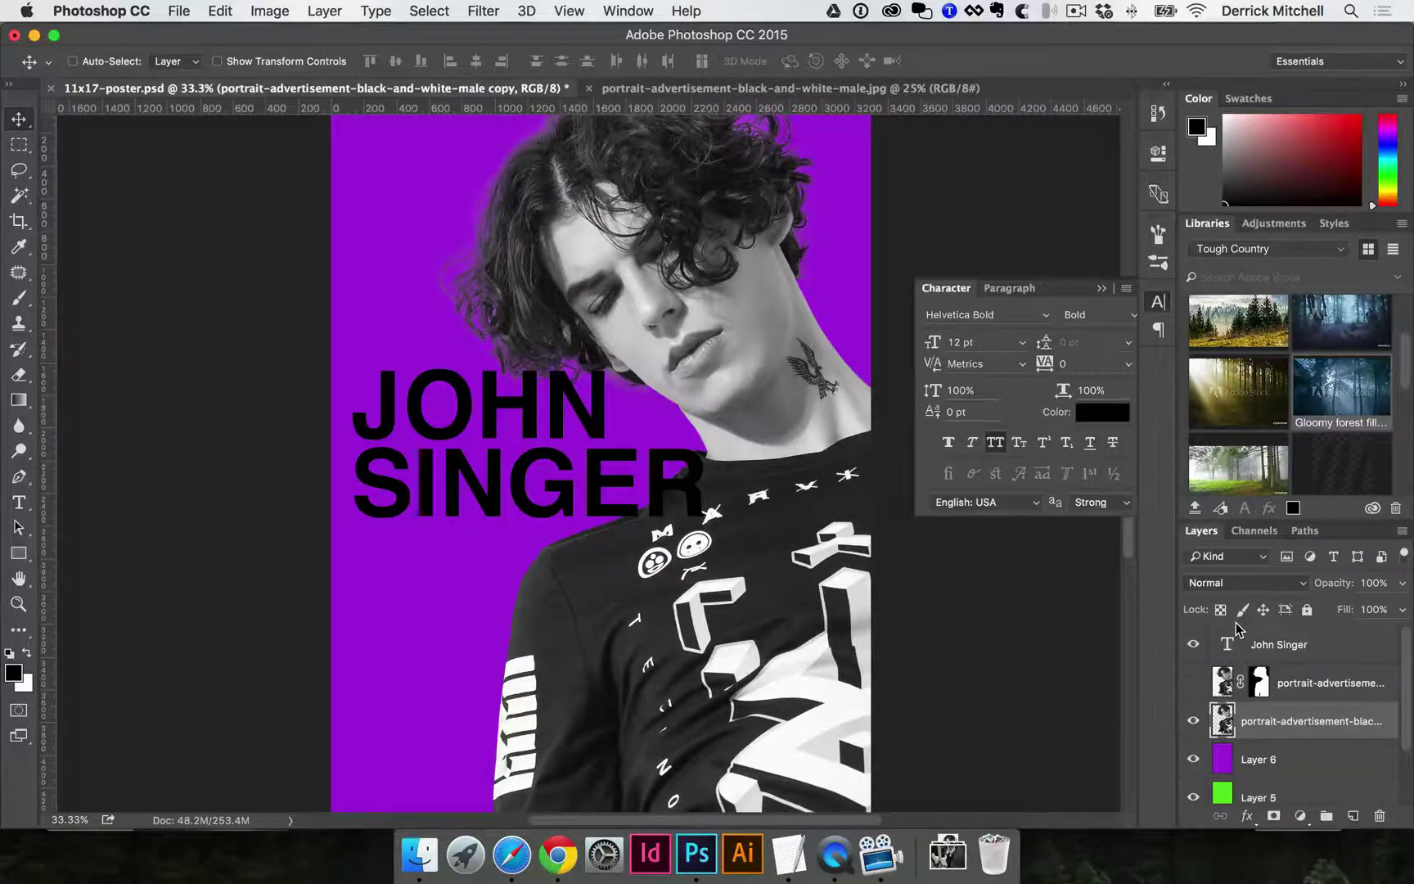
pyautogui.press('super+bracketright')
pyautogui.press('super+bracketright')
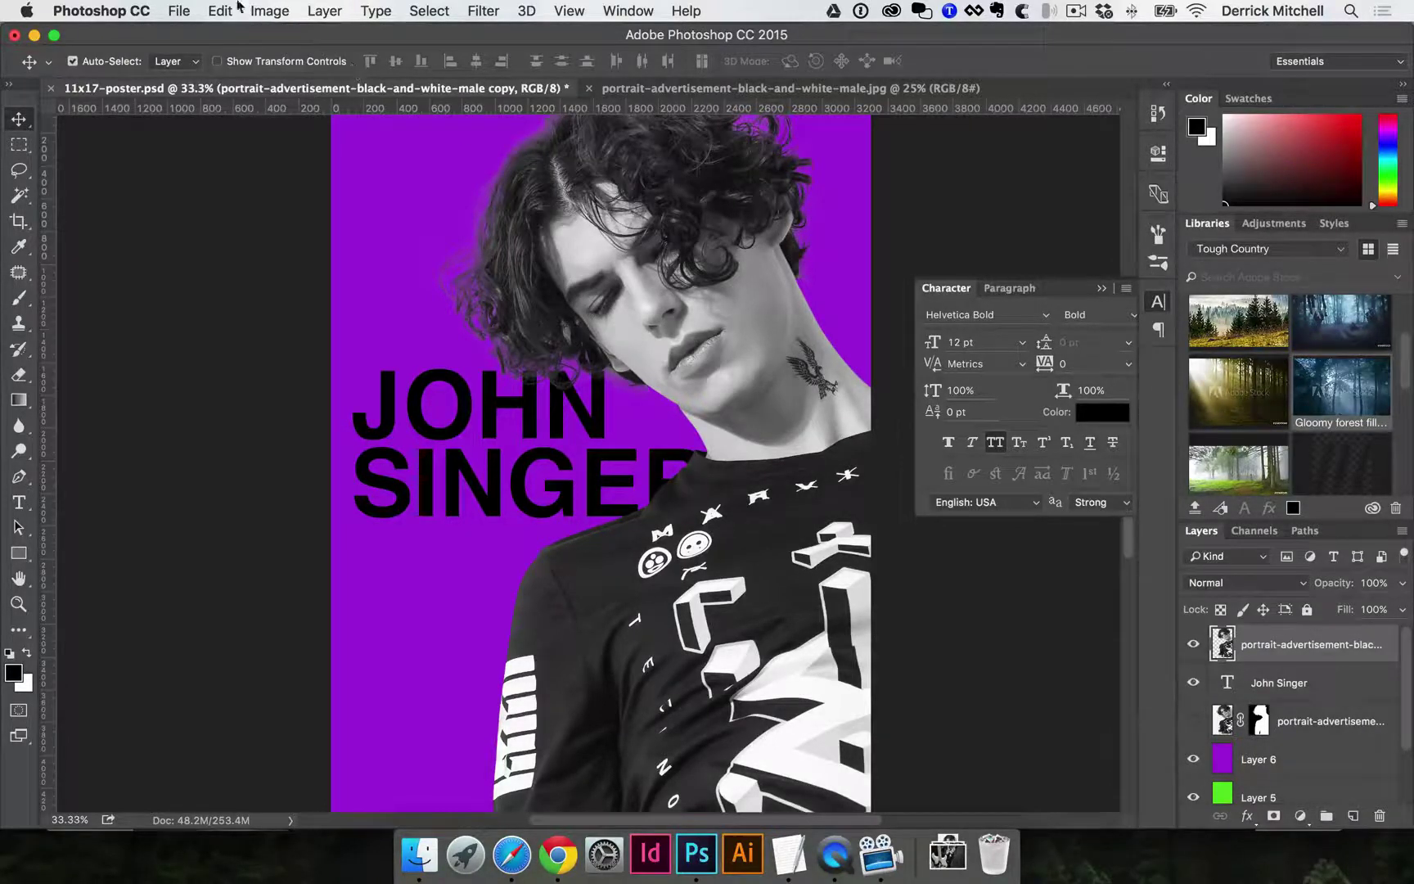
# Look up the Arrange commands for reordering layers and select the name text on the poster.
pyautogui.click(324, 10)
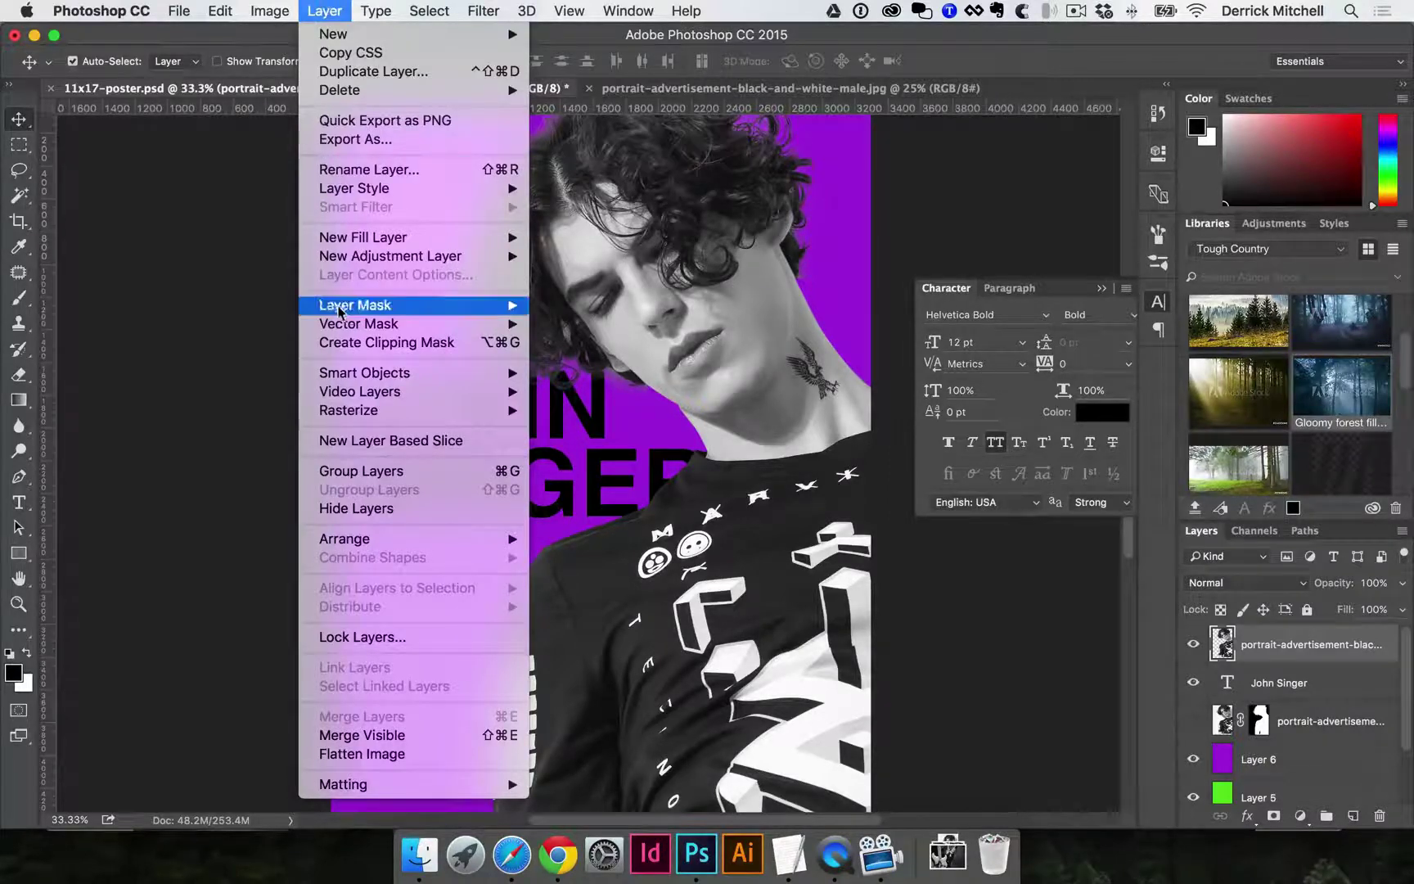
pyautogui.moveTo(458, 539)
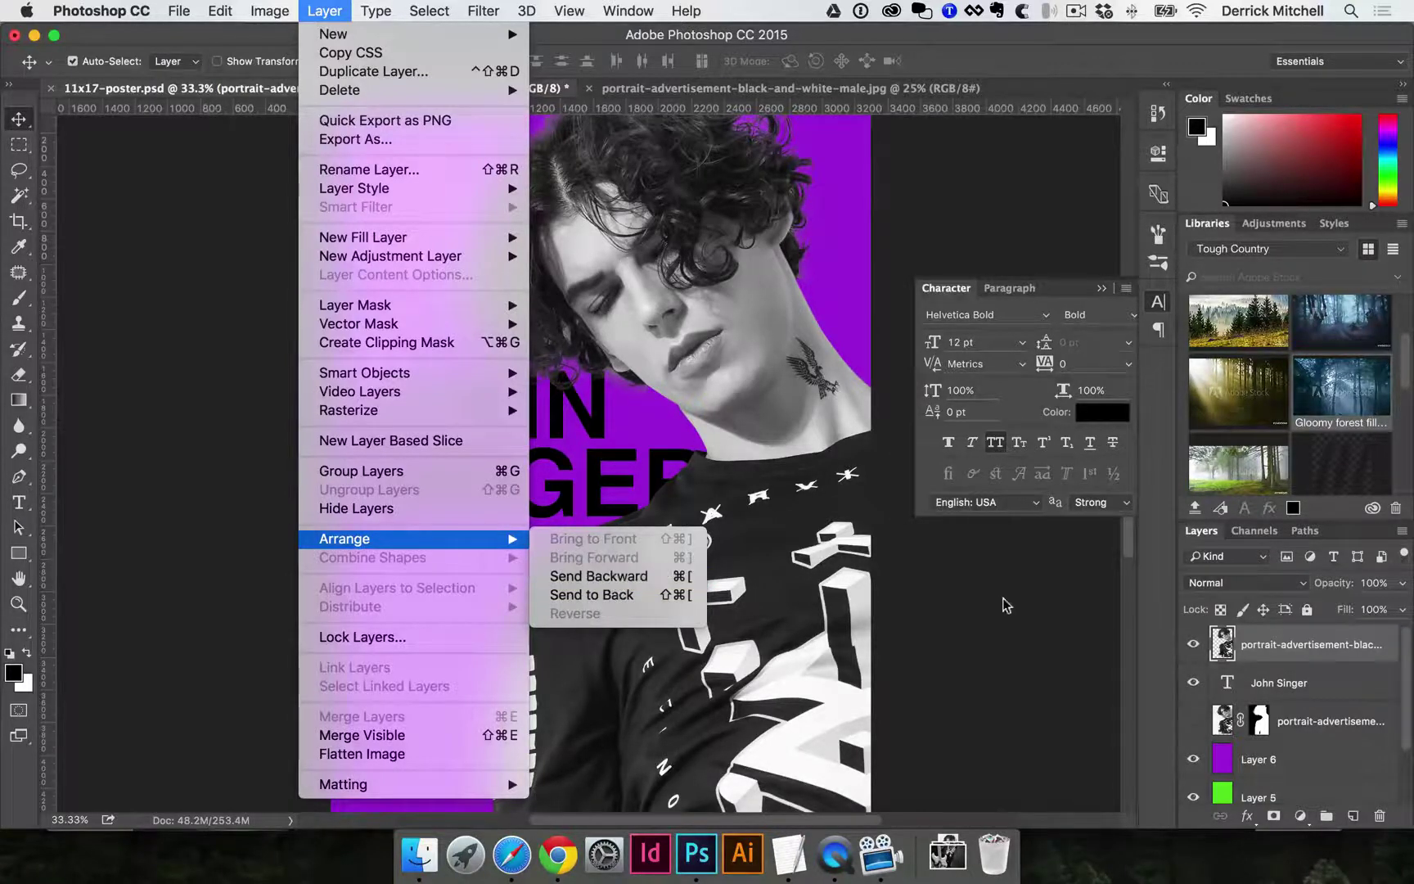
pyautogui.click(614, 583)
pyautogui.click(593, 468)
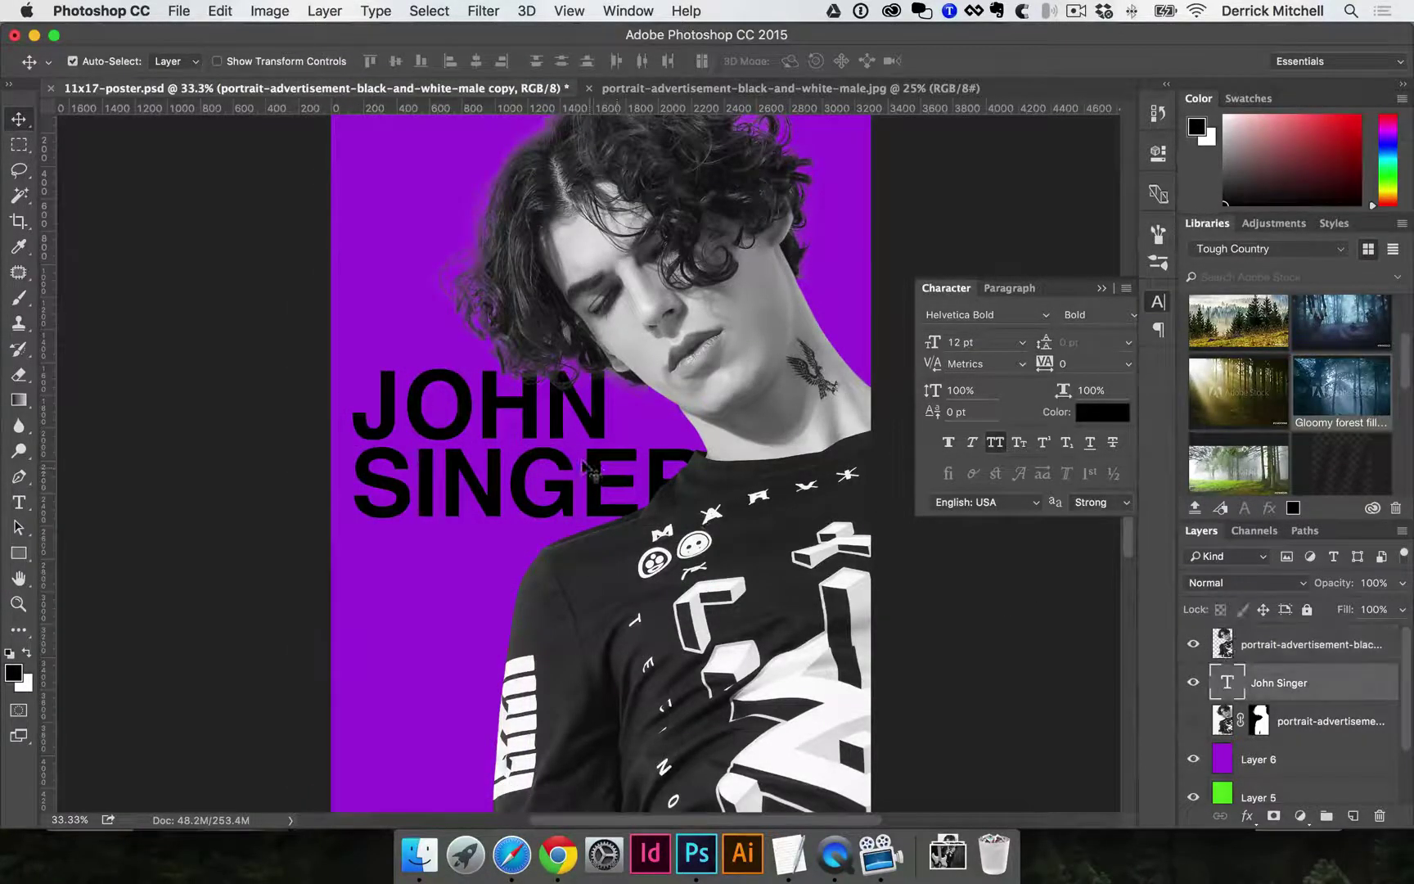
# Scale the name text proportionally to 132.39 pt so the last name ends at the shirt collar.
pyautogui.hotkey('ctrl', 't')
pyautogui.moveTo(708, 357); pyautogui.dragTo(754, 316)
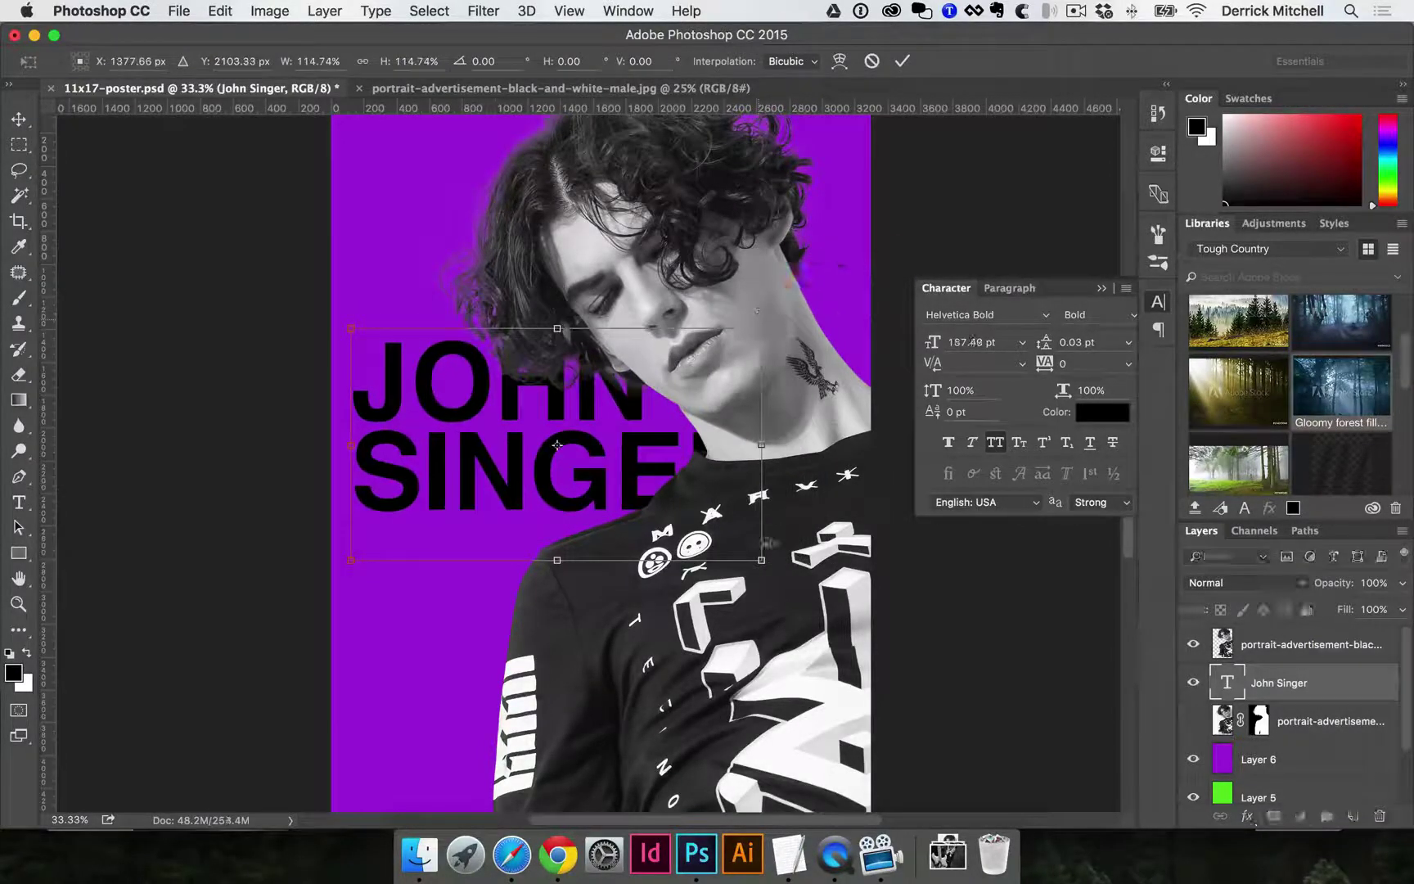
pyautogui.moveTo(762, 560); pyautogui.dragTo(718, 537)
pyautogui.moveTo(587, 442); pyautogui.dragTo(586, 456)
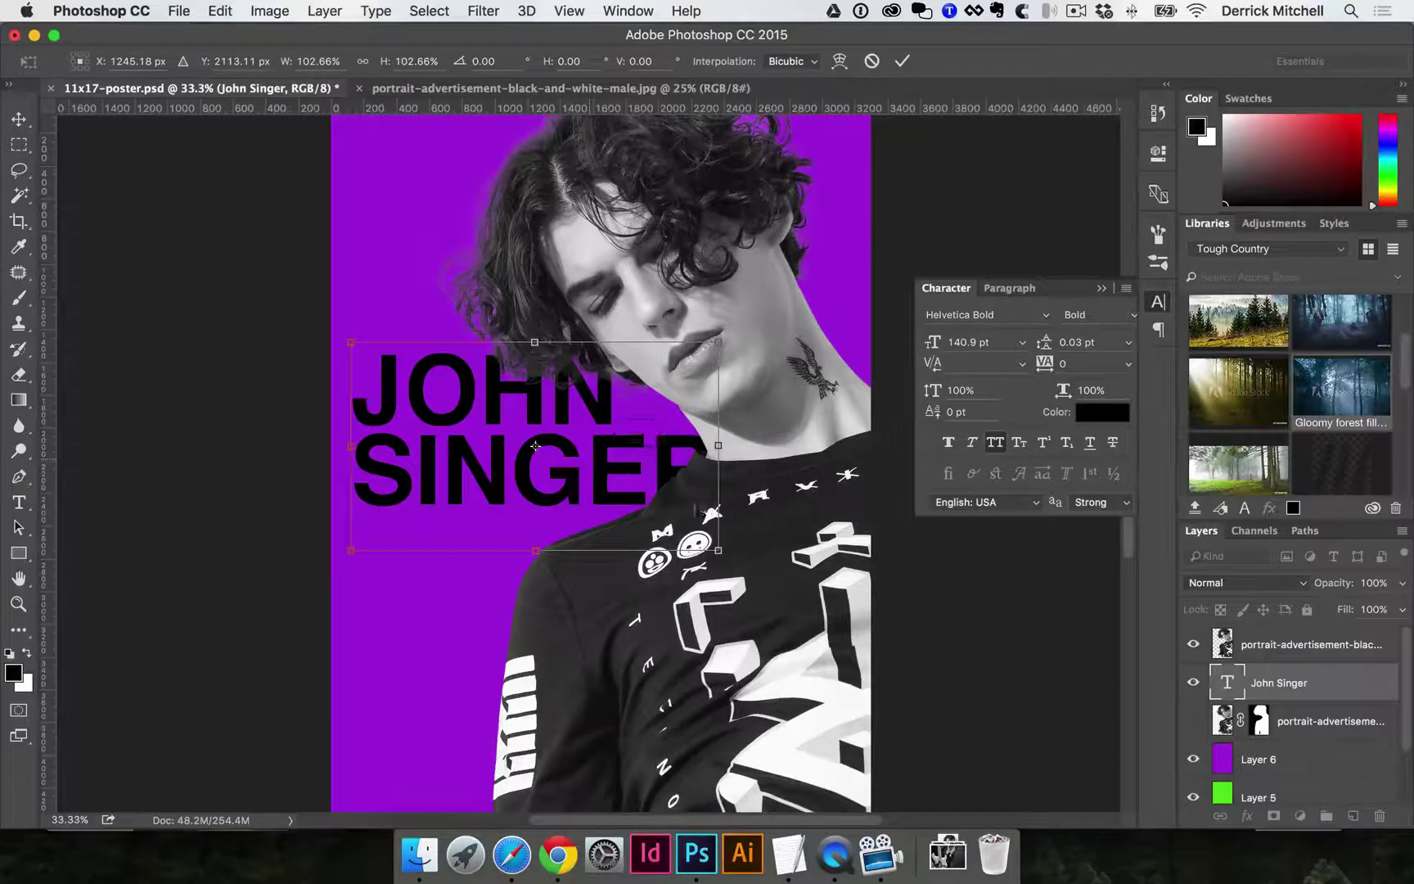
pyautogui.moveTo(718, 550); pyautogui.dragTo(700, 531)
pyautogui.moveTo(632, 466); pyautogui.dragTo(632, 459)
pyautogui.moveTo(697, 526); pyautogui.dragTo(937, 665)
pyautogui.moveTo(737, 566); pyautogui.dragTo(778, 578)
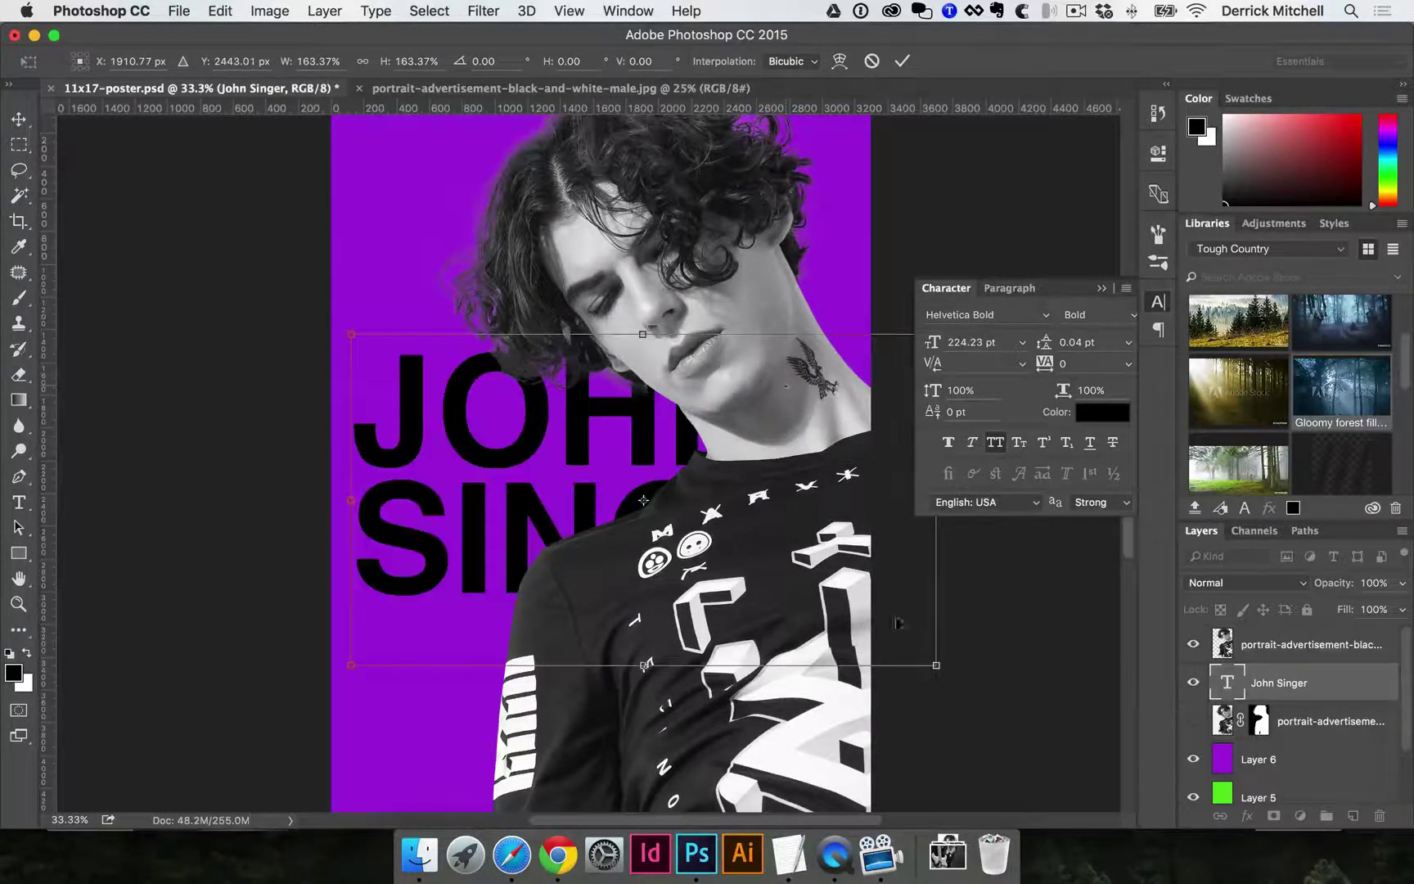
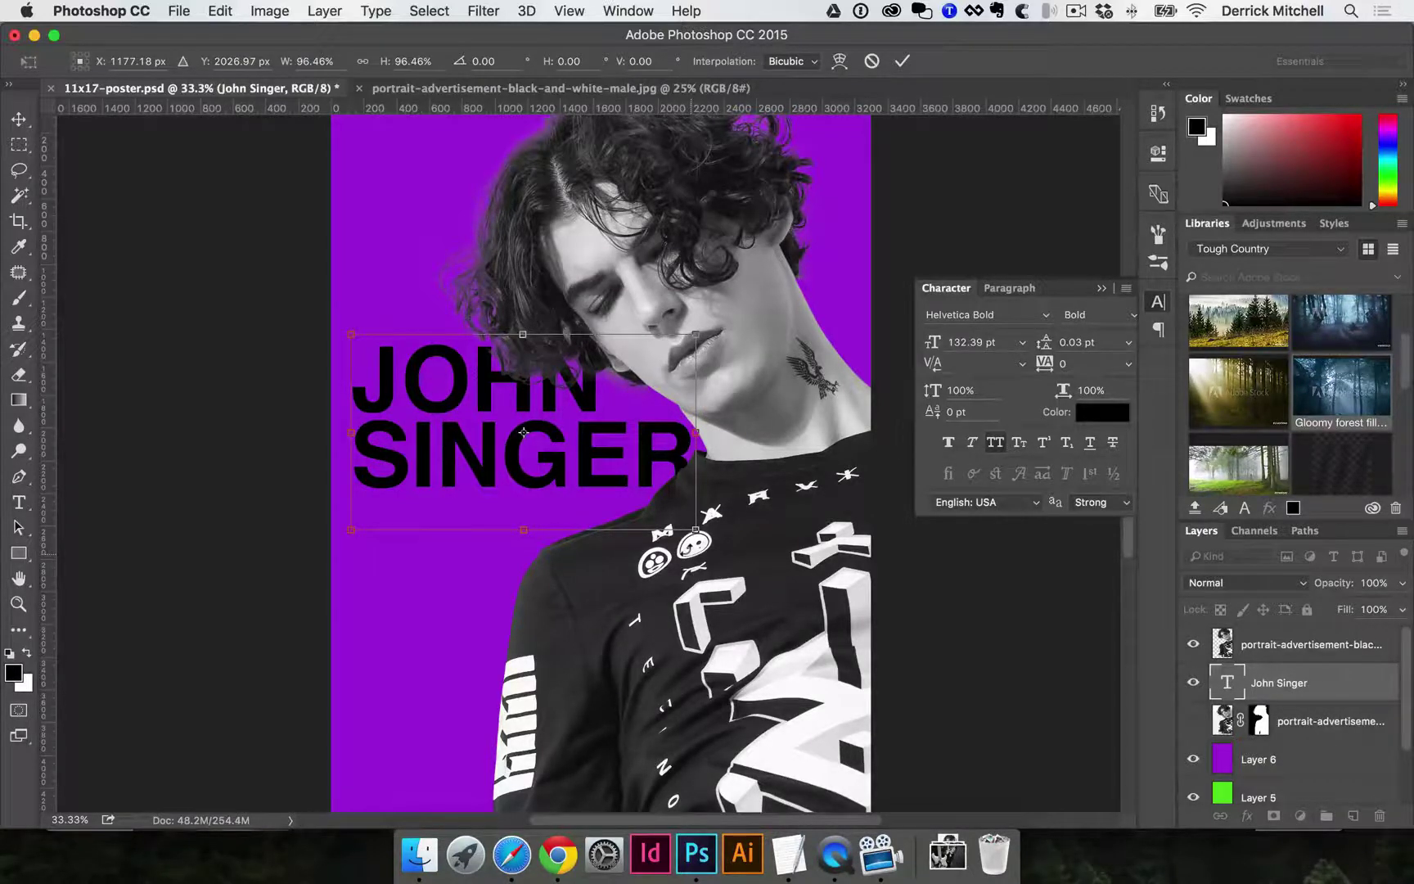
pyautogui.press('Return')
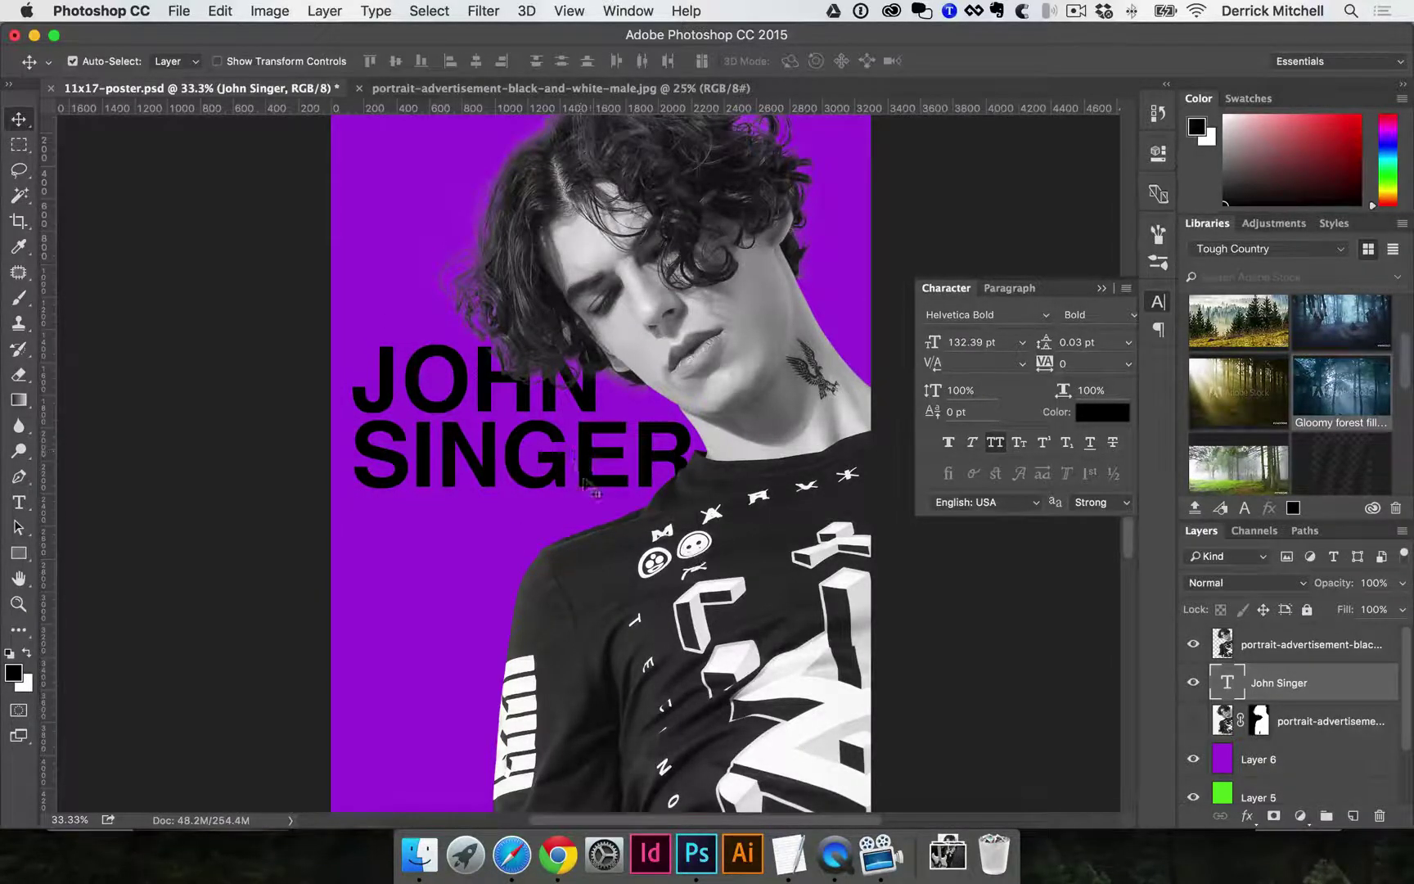
# Switch to TextEdit, cut the date, time and venue lines from Untitled.txt, and return to Photoshop.
pyautogui.moveTo(614, 520); pyautogui.dragTo(603, 430)
pyautogui.scroll(-5, 604, 430)
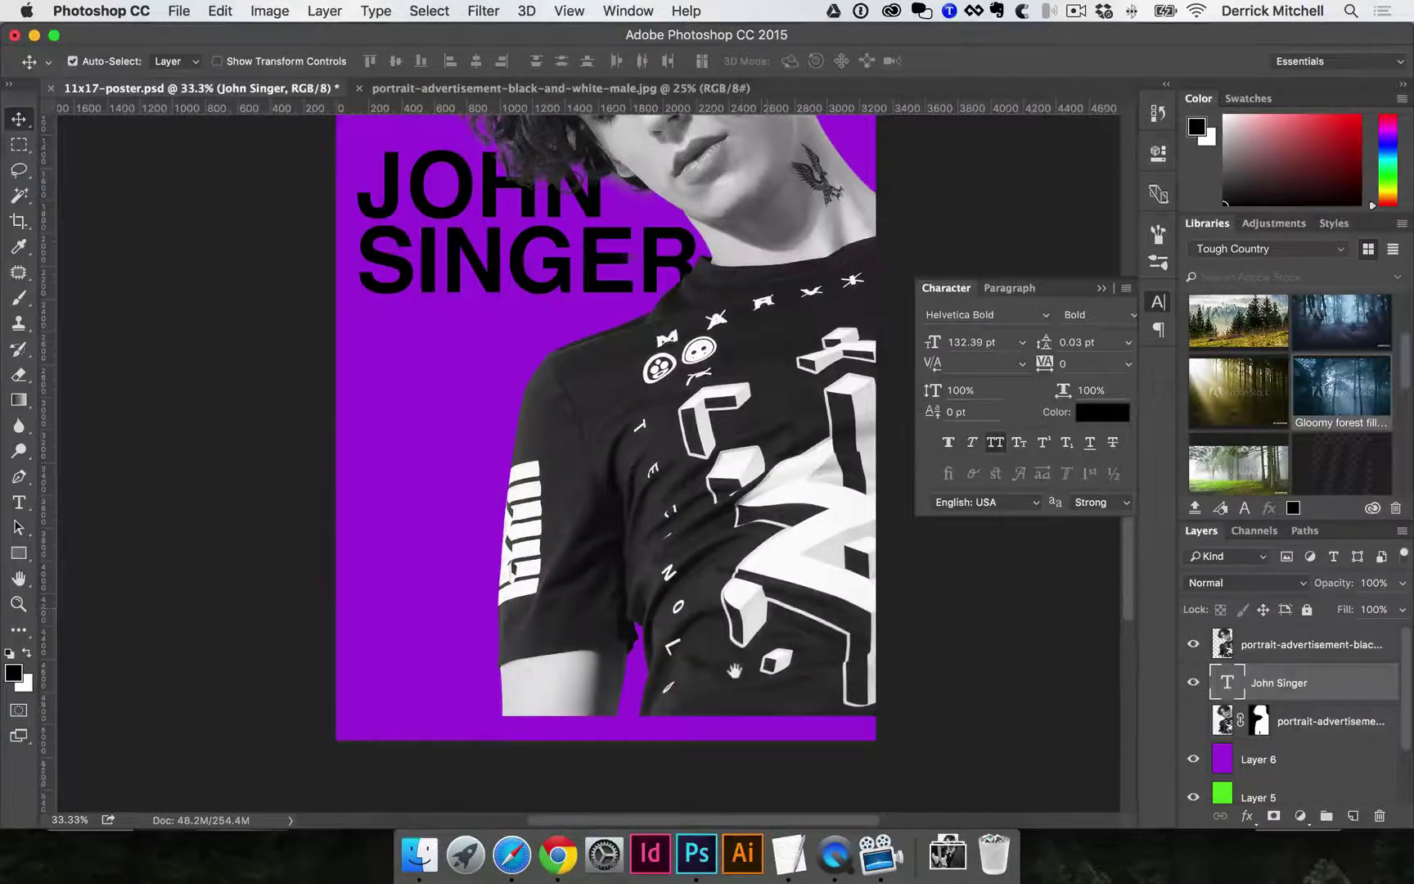
pyautogui.click(788, 855)
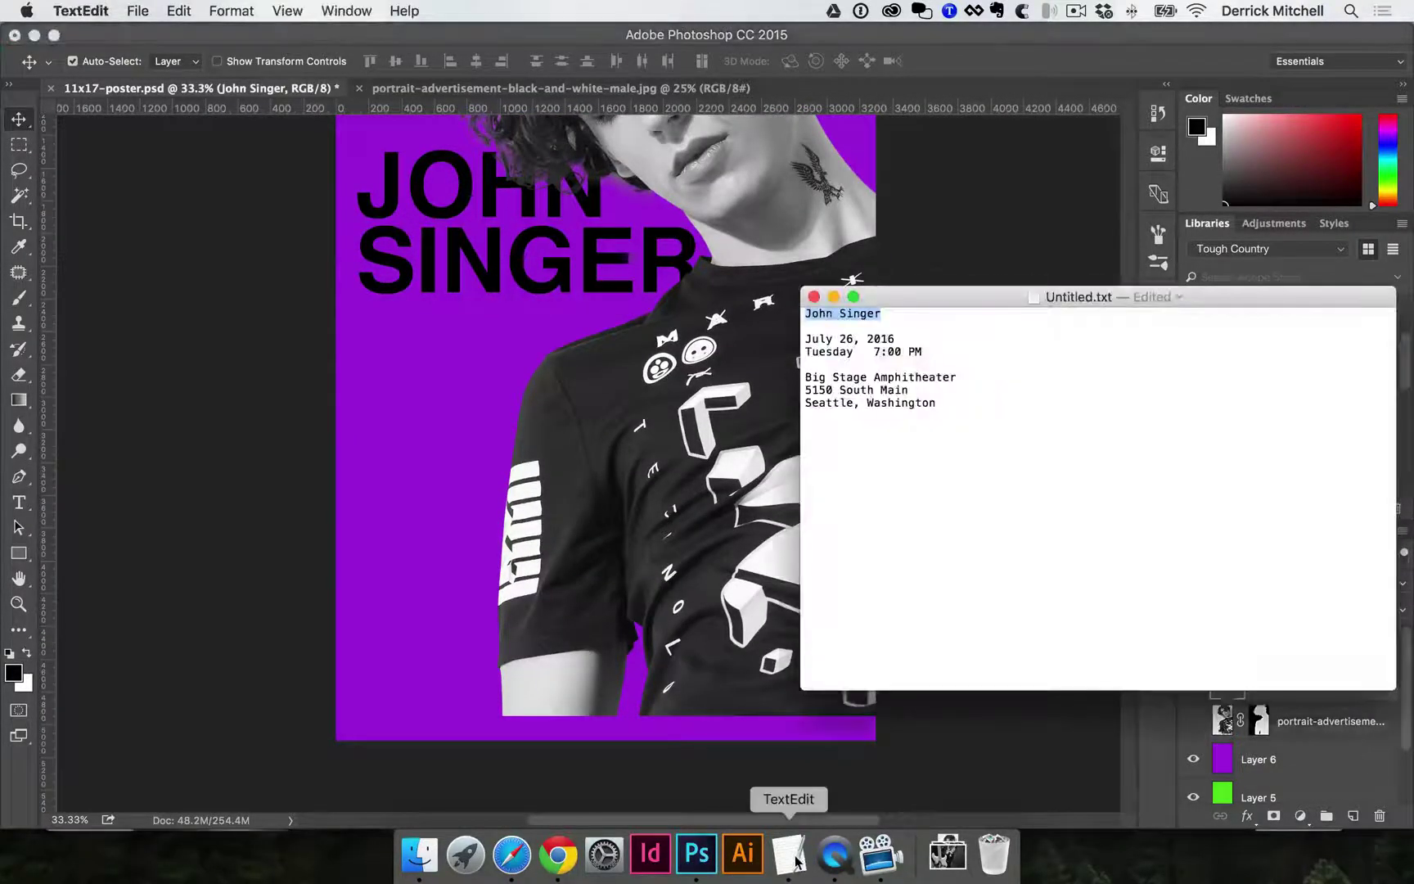
pyautogui.click(860, 339)
pyautogui.moveTo(807, 342); pyautogui.dragTo(938, 406)
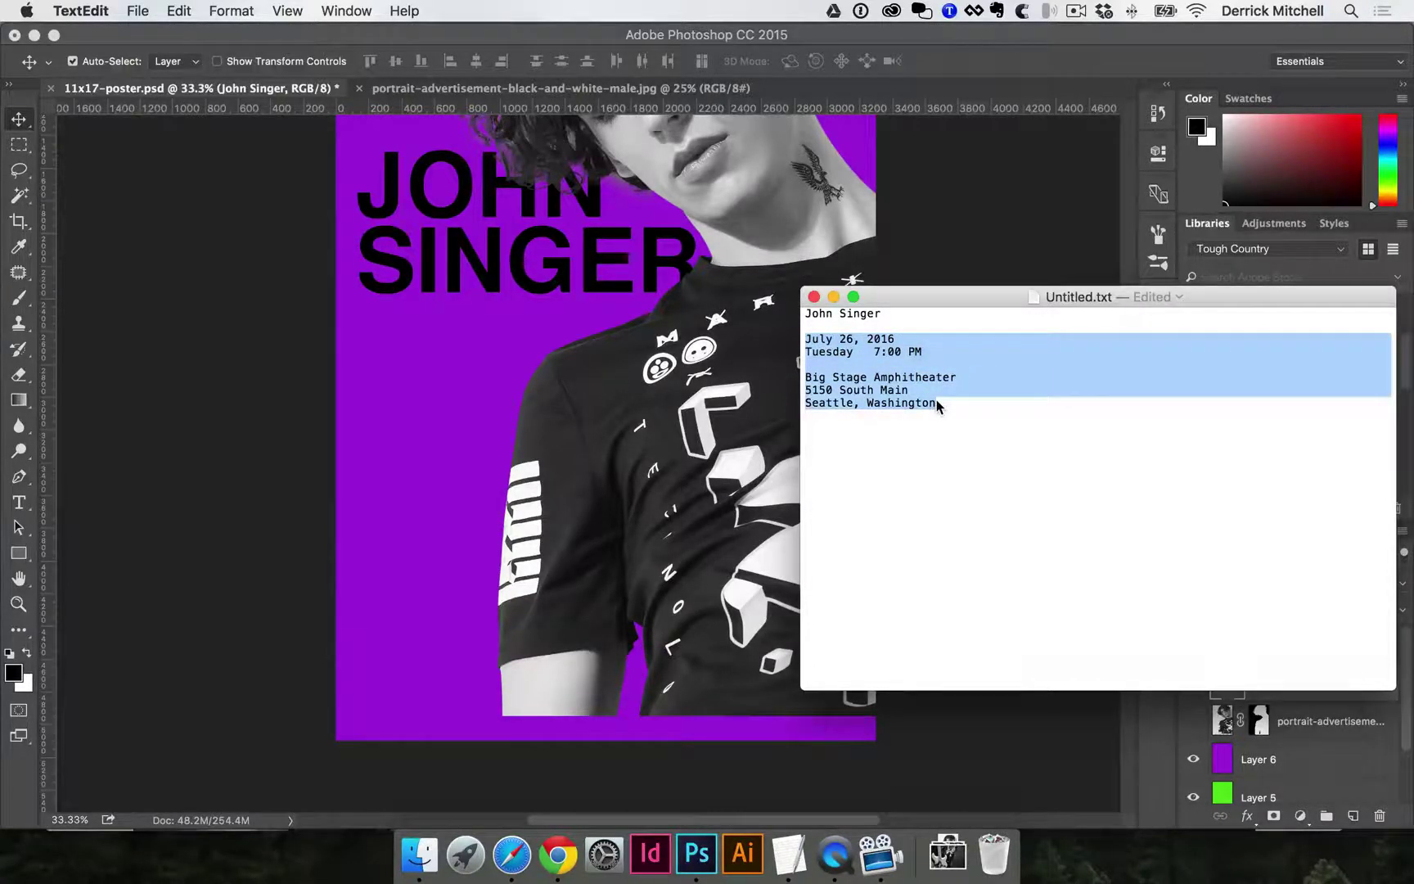
pyautogui.press('super+x')
pyautogui.press('super+Tab')
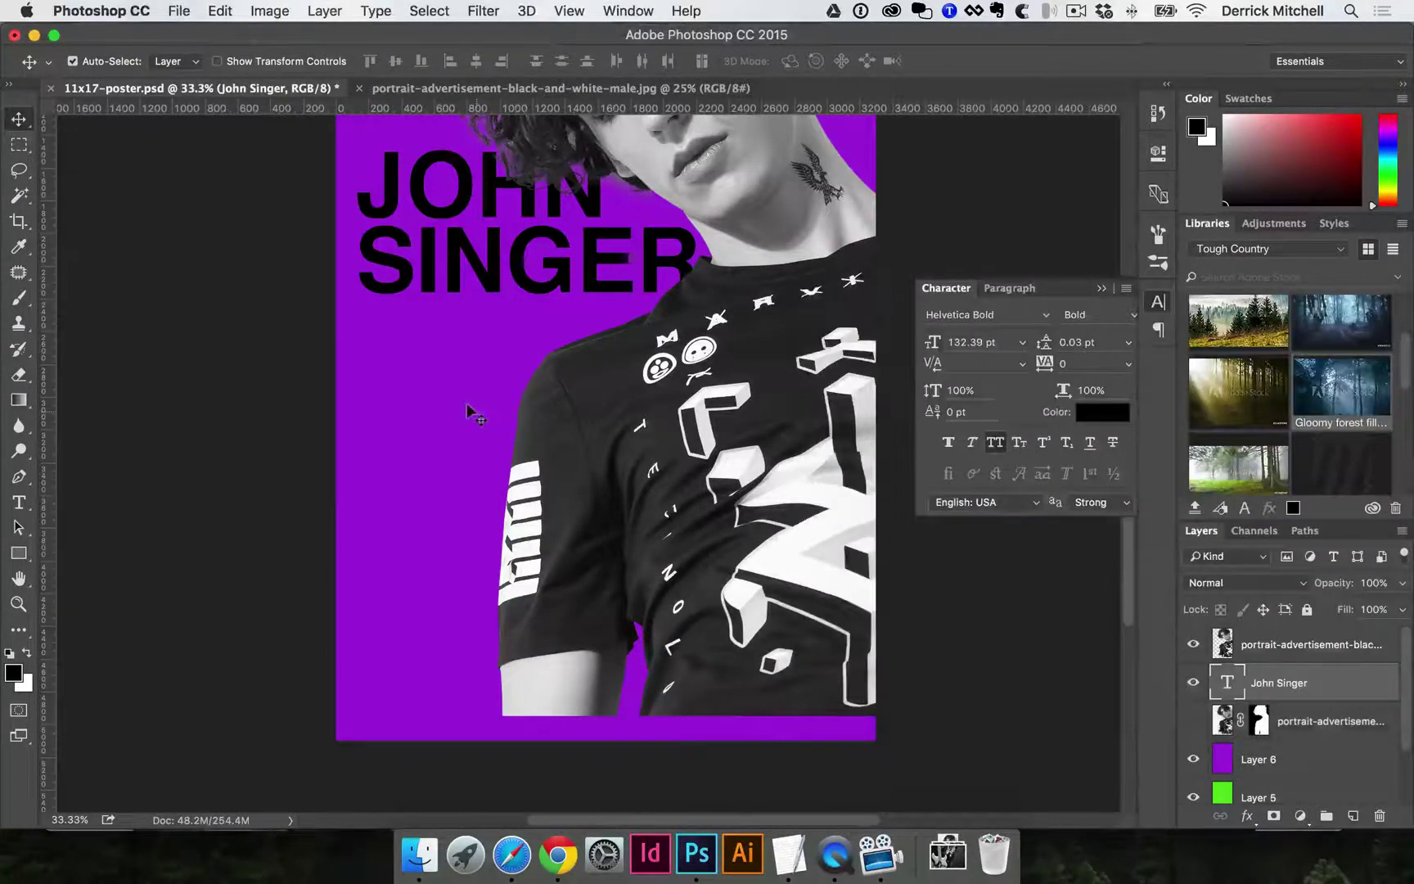
# Paste the event details as a new text layer below the name and enlarge them proportionally to 35.99 pt.
pyautogui.press('t')
pyautogui.click(386, 384)
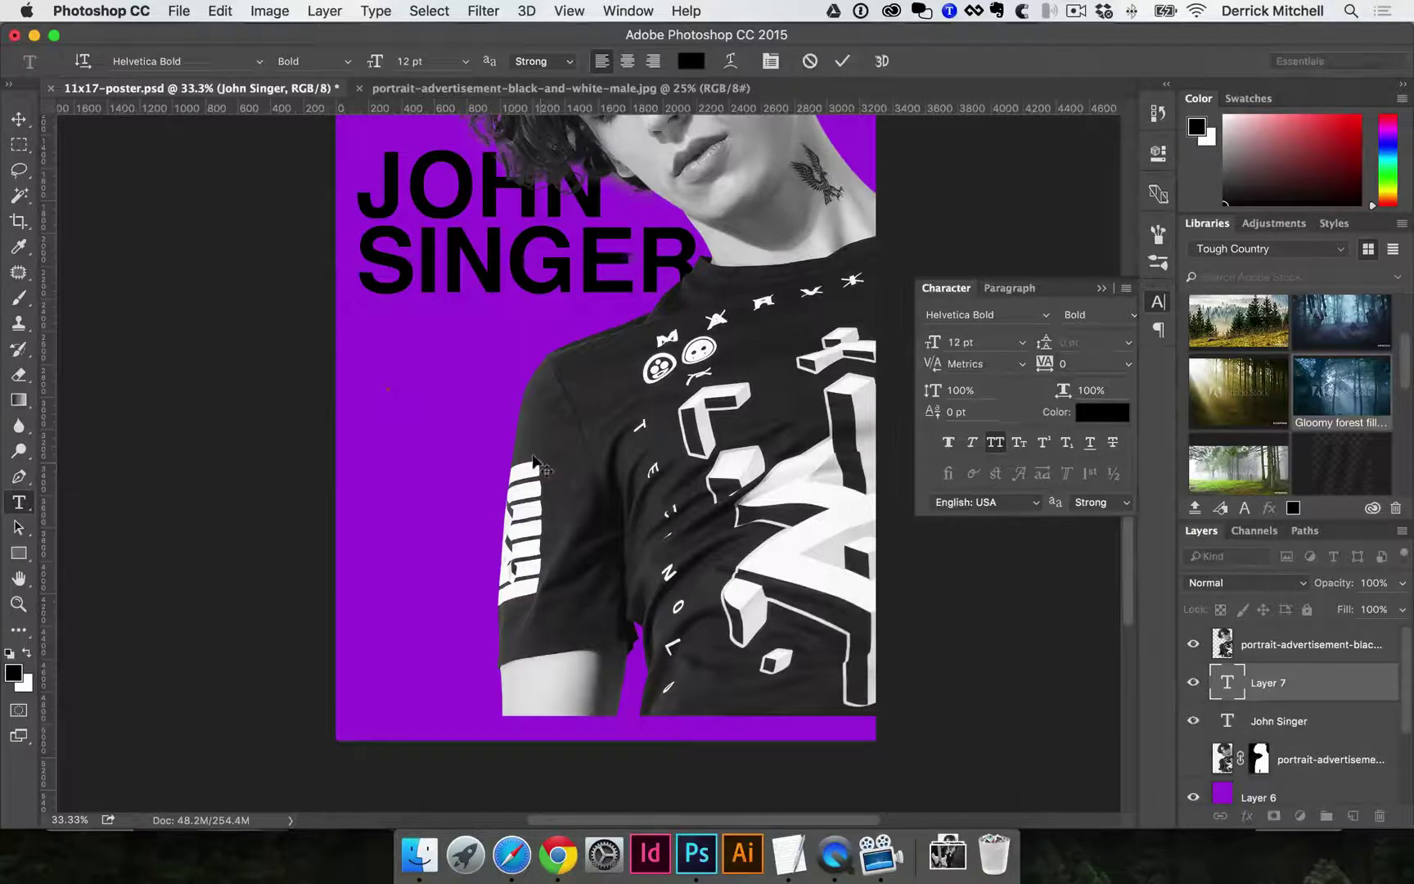
pyautogui.press('super+v')
pyautogui.press('super+Return')
pyautogui.press('v')
pyautogui.press('super+t')
pyautogui.moveTo(500, 424); pyautogui.dragTo(704, 575)
pyautogui.press('Return')
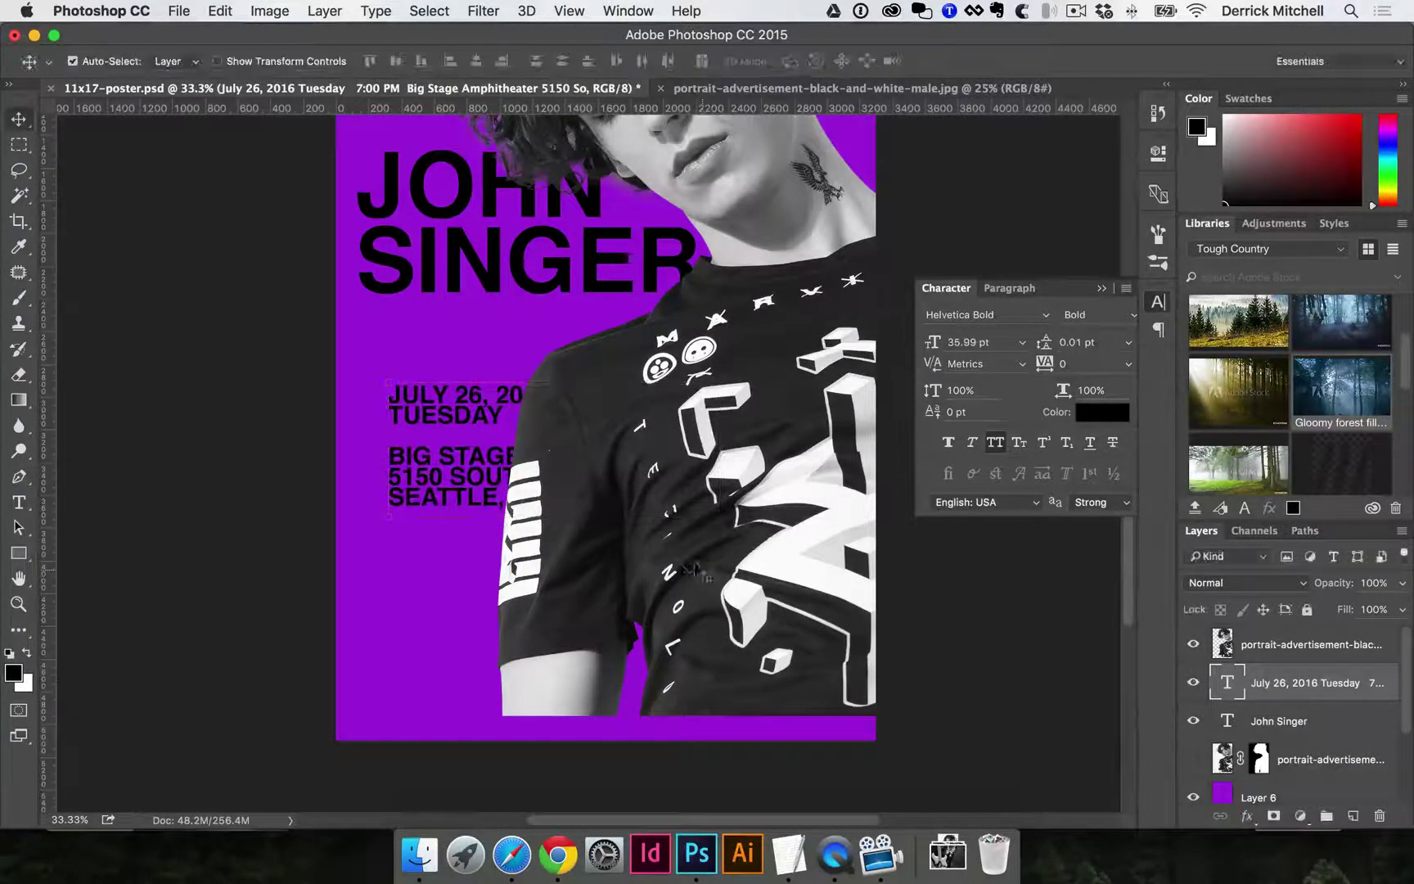
# Move the event details up just beneath the name, slightly inset from the poster's left edge.
pyautogui.moveTo(401, 385); pyautogui.dragTo(373, 322)
pyautogui.press('t')
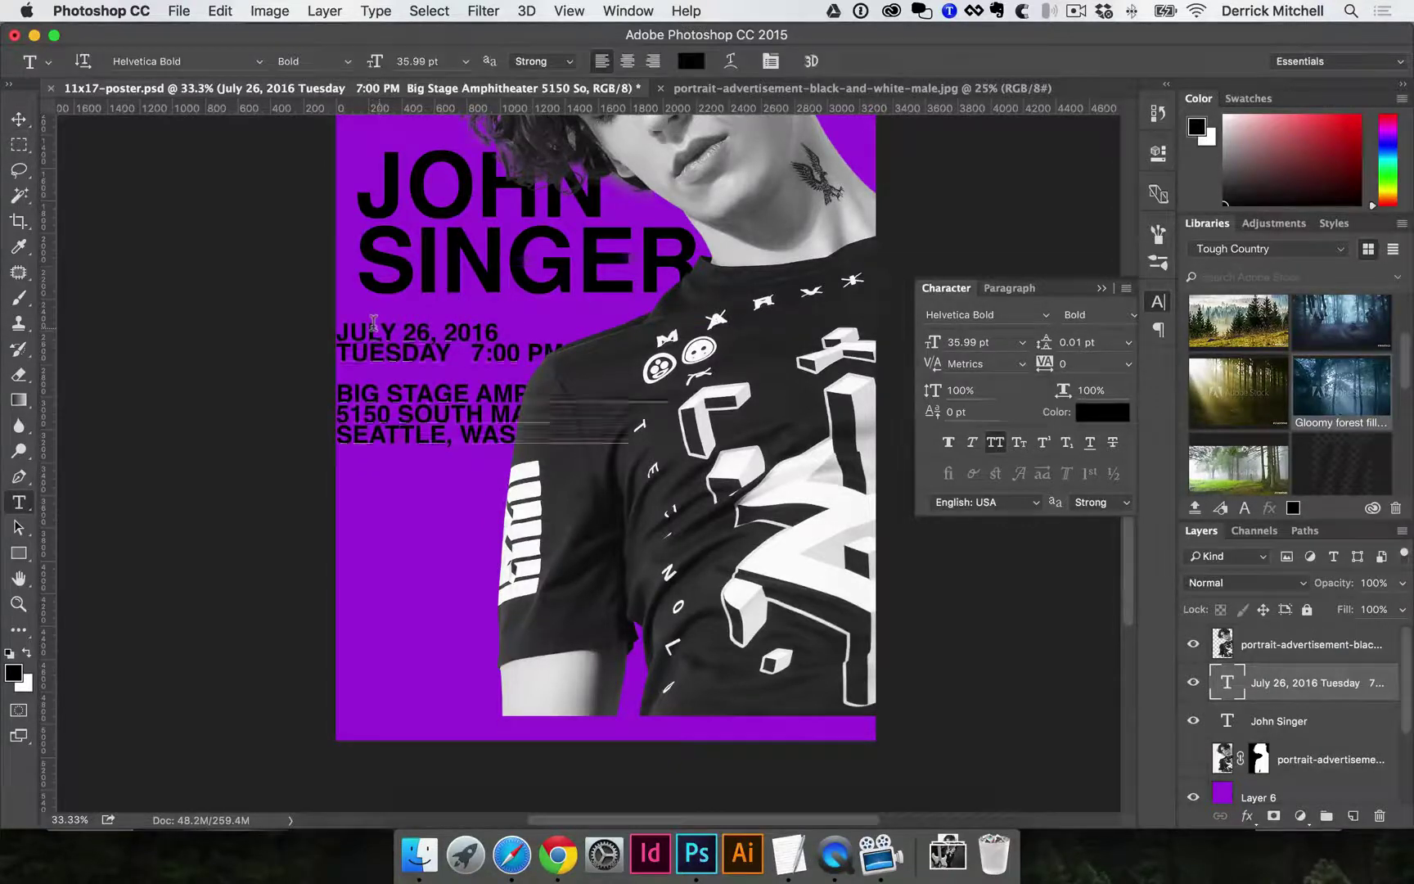
pyautogui.click(606, 412)
pyautogui.press('super+Return')
pyautogui.press('v')
pyautogui.moveTo(473, 352); pyautogui.dragTo(508, 351)
# Draw a wide paragraph text box below the event details, paste the details into it and select all its text.
pyautogui.press('t')
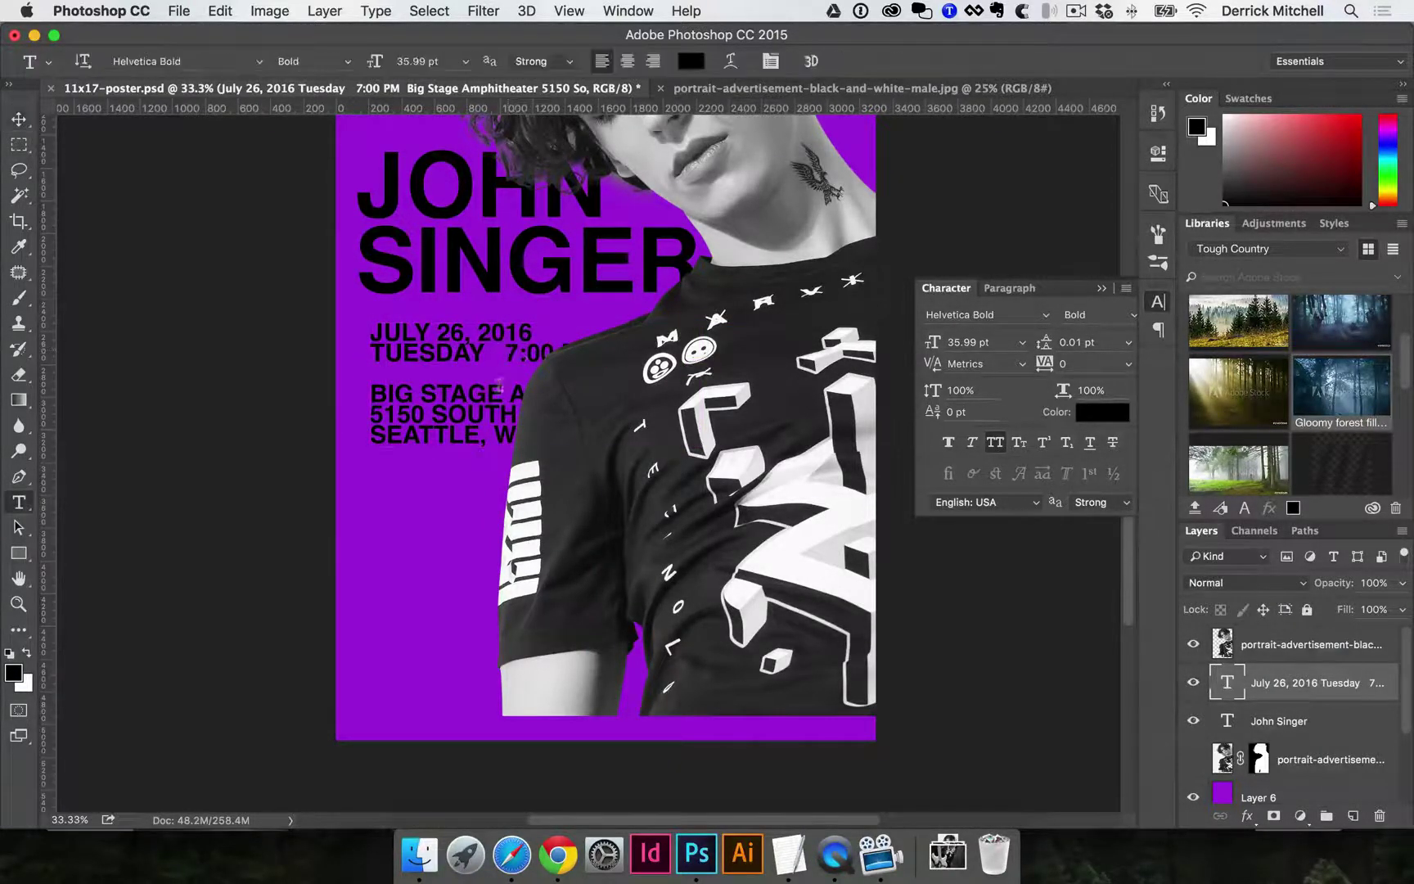
pyautogui.moveTo(374, 486); pyautogui.dragTo(843, 702)
pyautogui.press('super+v')
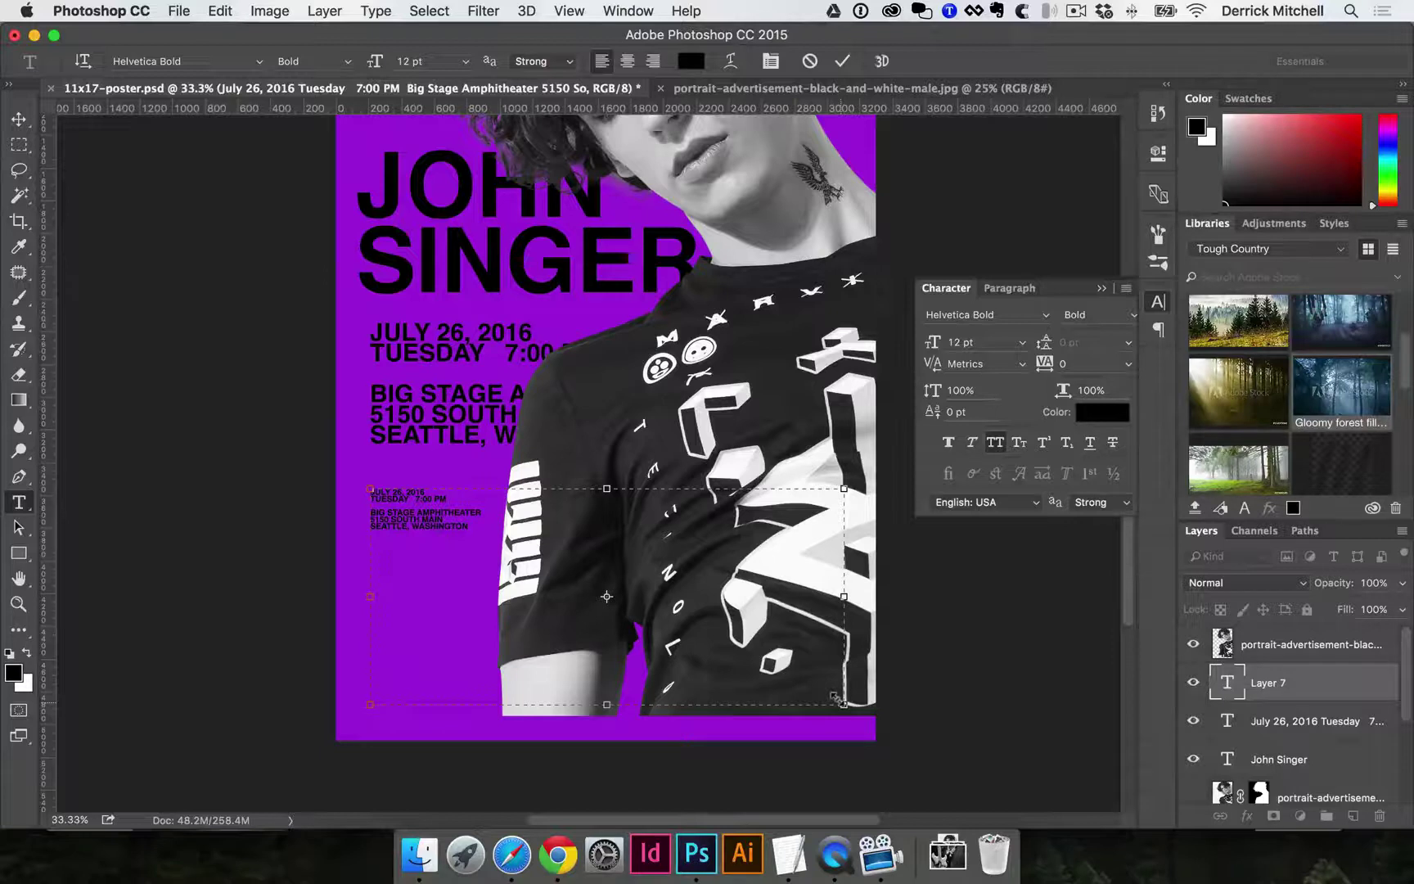
pyautogui.press('super+a')
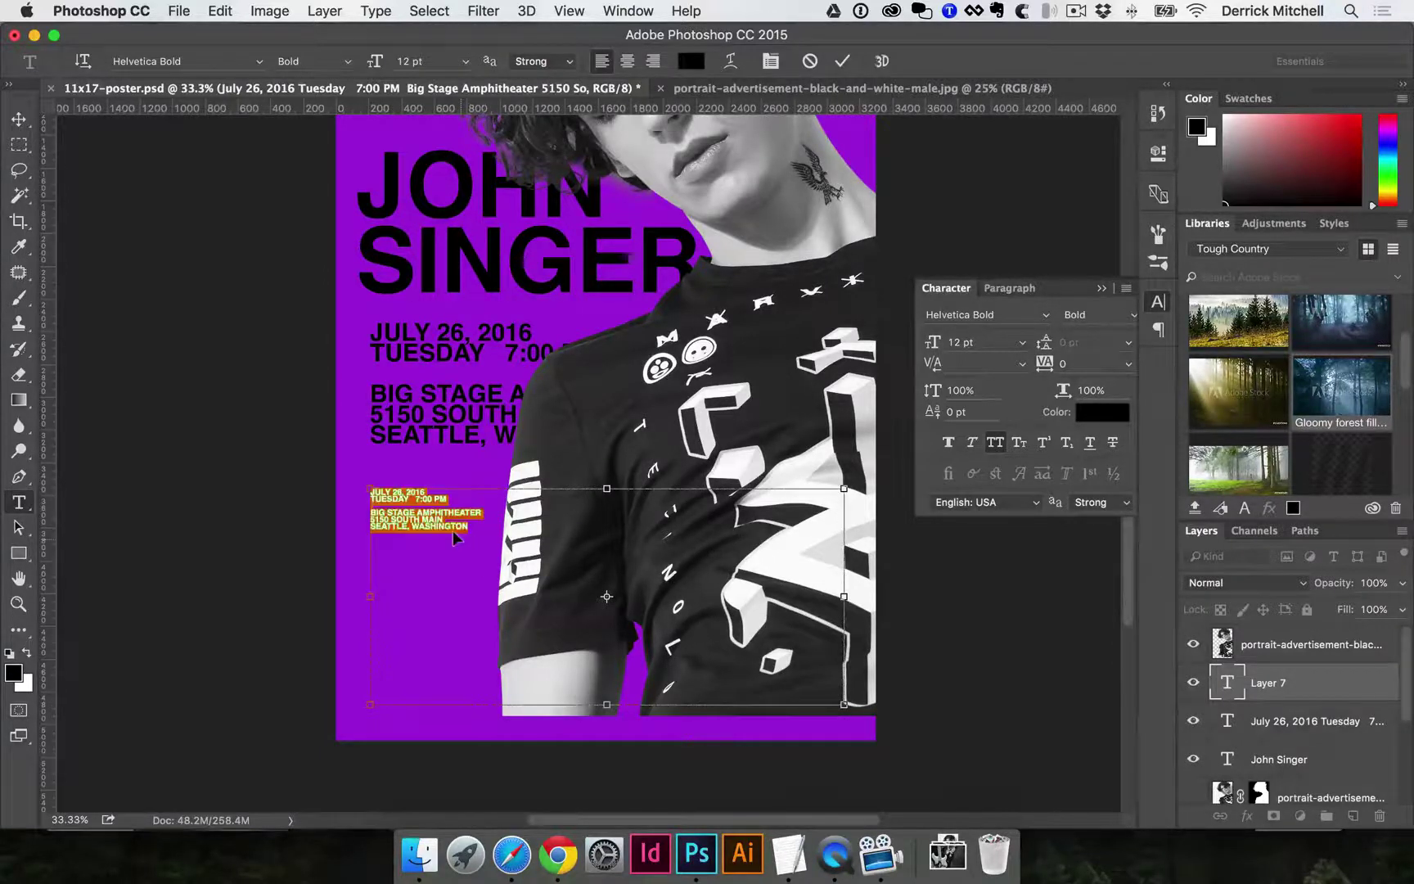
# Set the boxed event details to 21 pt with 10 pt leading.
pyautogui.press('super+shift+period')
pyautogui.press('super+shift+period')
pyautogui.press('super+shift+period')
pyautogui.press('super+shift+period')
pyautogui.press('super+shift+period')
pyautogui.press('super+shift+period')
pyautogui.press('super+shift+period')
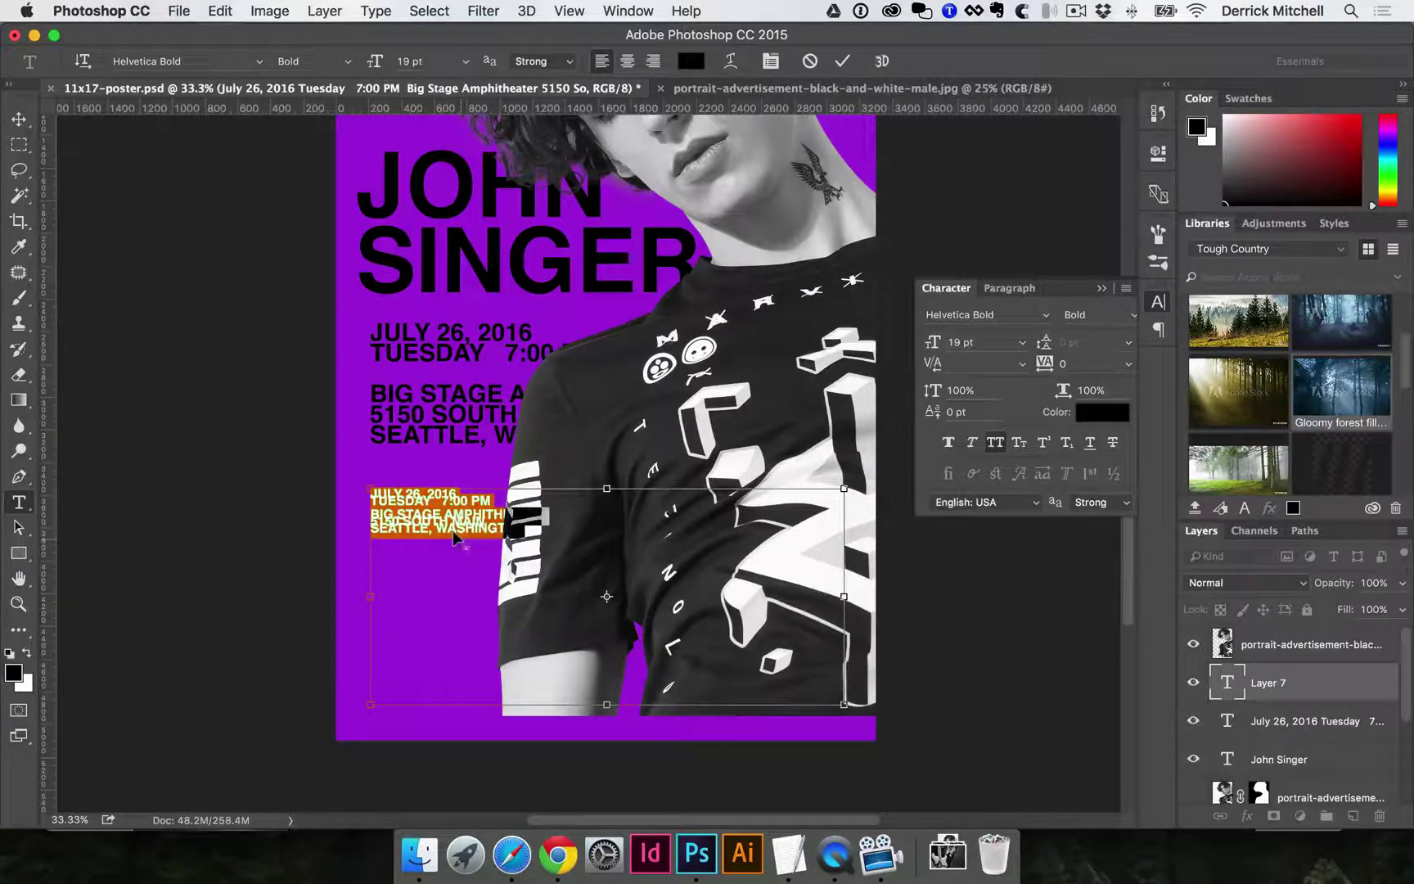
pyautogui.hotkey('alt', 'Down')
pyautogui.hotkey('alt', 'Down')
pyautogui.hotkey('alt', 'Down')
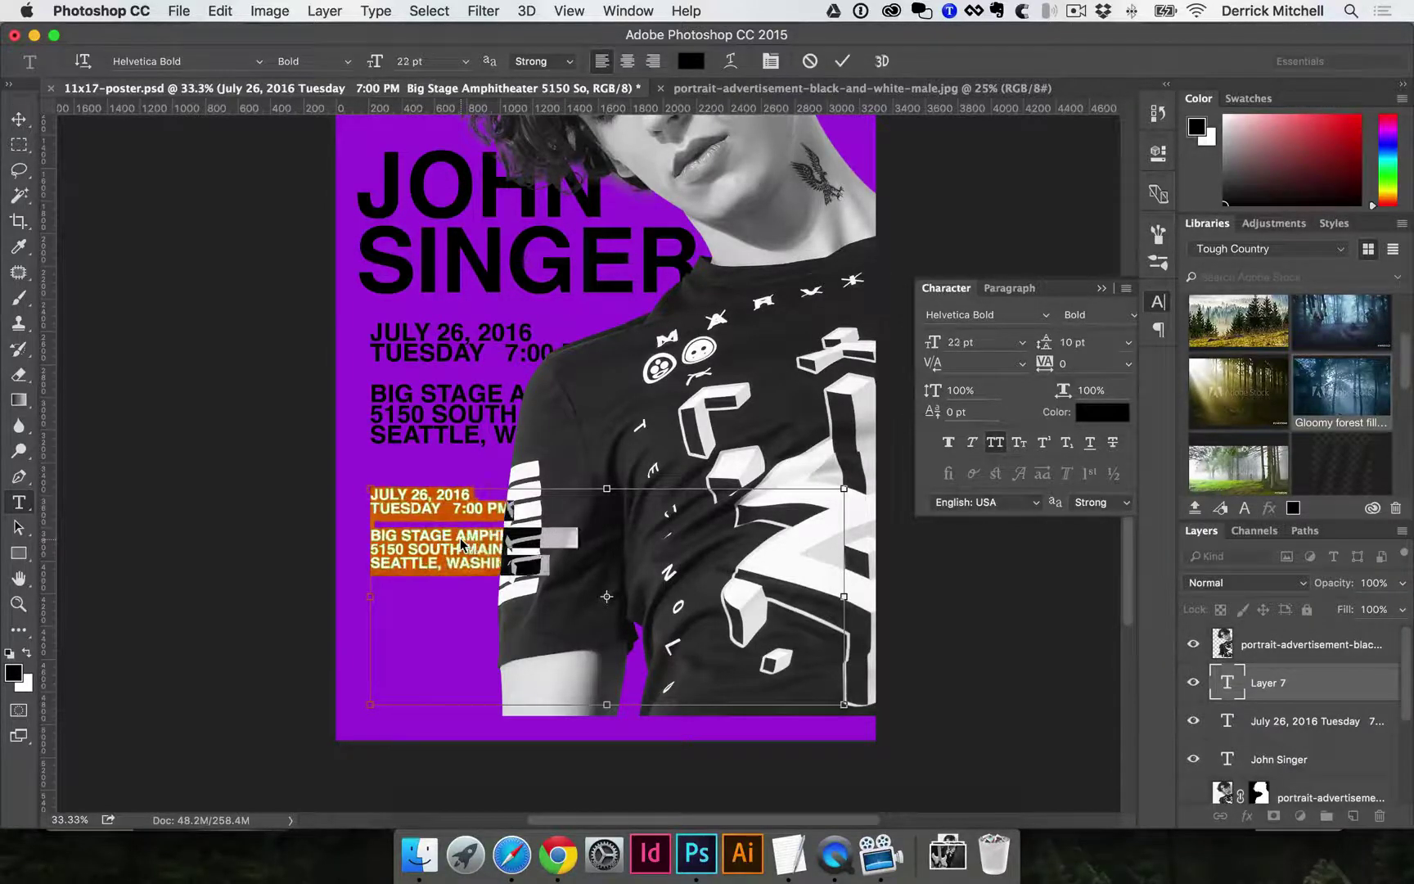
pyautogui.press('super+shift+period')
pyautogui.press('super+shift+period')
pyautogui.press('super+shift+period')
pyautogui.press('super+shift+period')
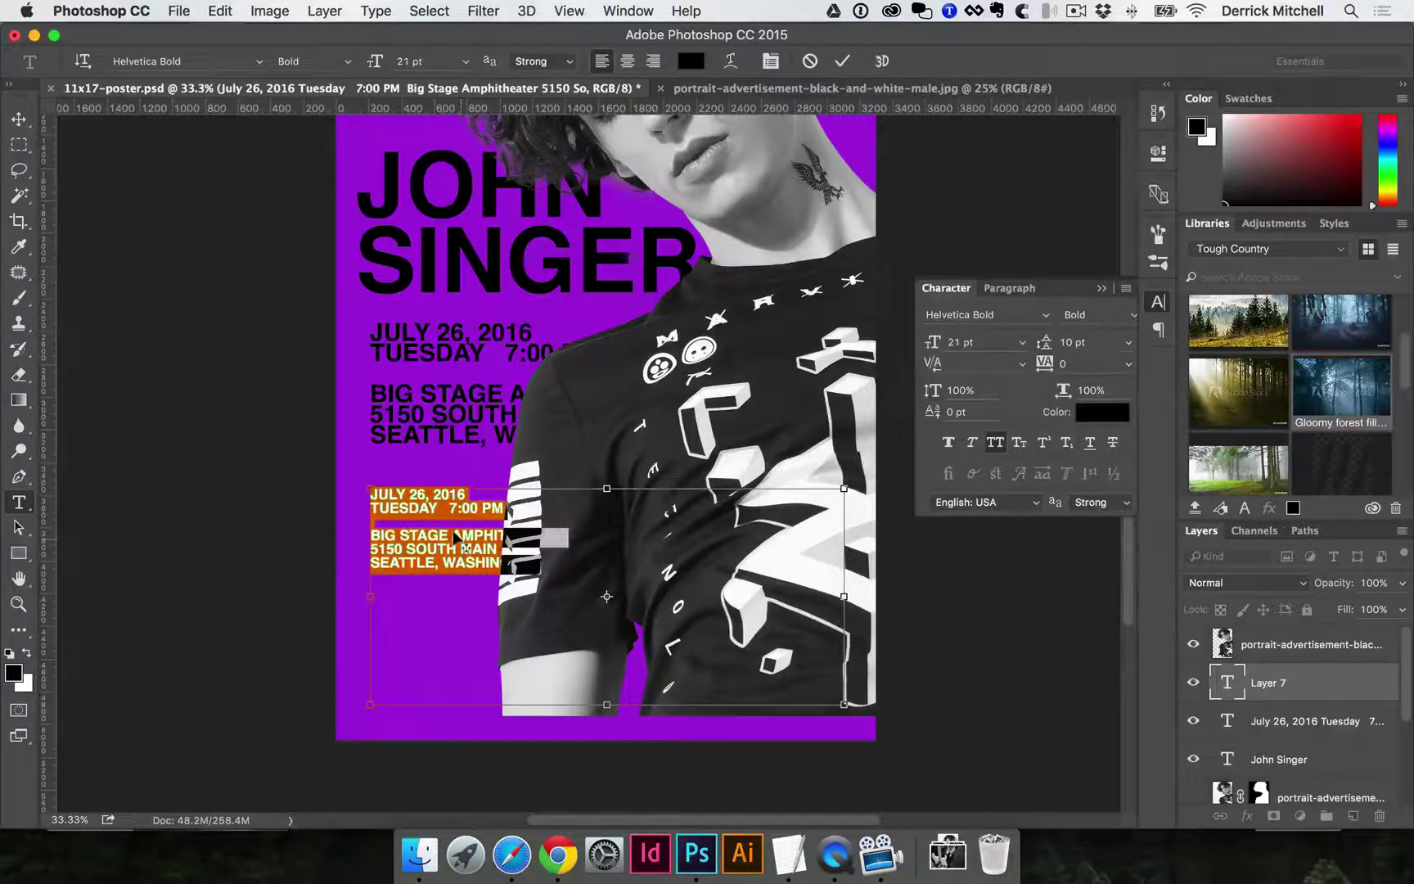
pyautogui.press('super+Return')
# Shrink the paragraph text box to the area around its text and undo back to before the box was added.
pyautogui.moveTo(370, 488); pyautogui.dragTo(606, 638)
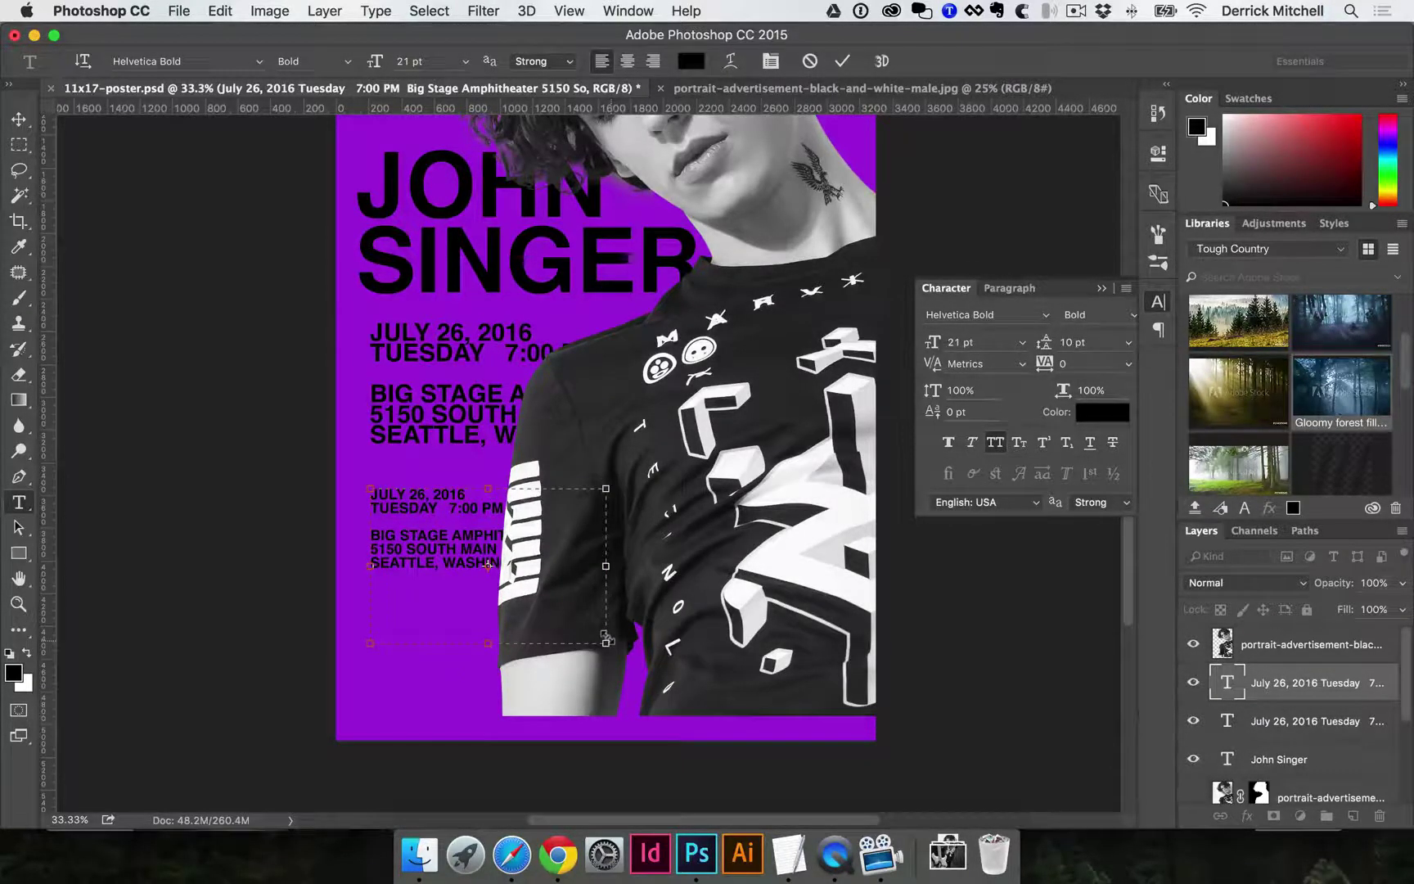
pyautogui.press('super+z')
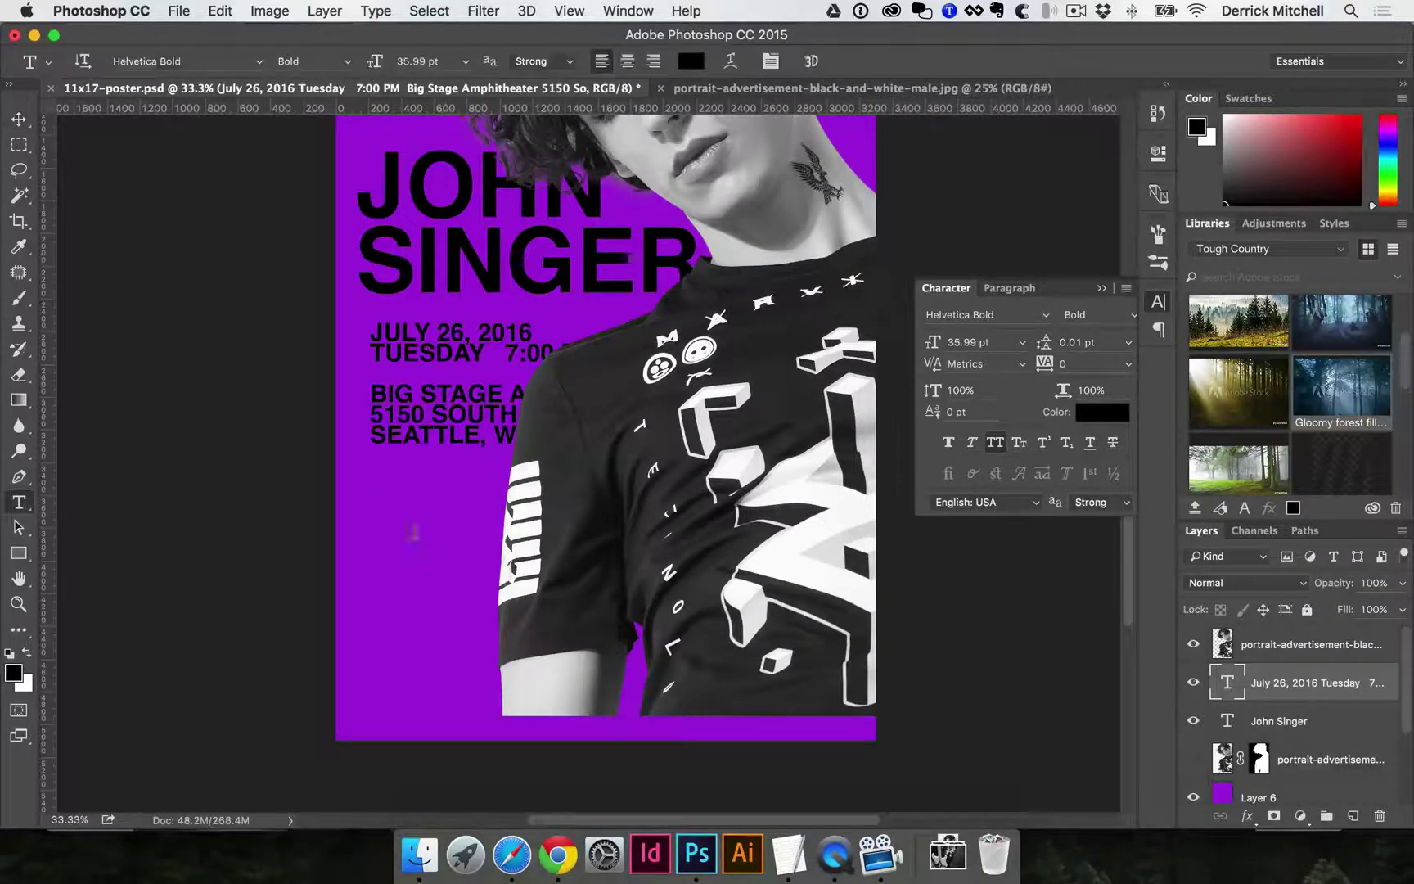
# Paste the event details as 12 pt point text and again into a paragraph text box near the poster's lower edge.
pyautogui.press('super+v')
pyautogui.press('super+Return')
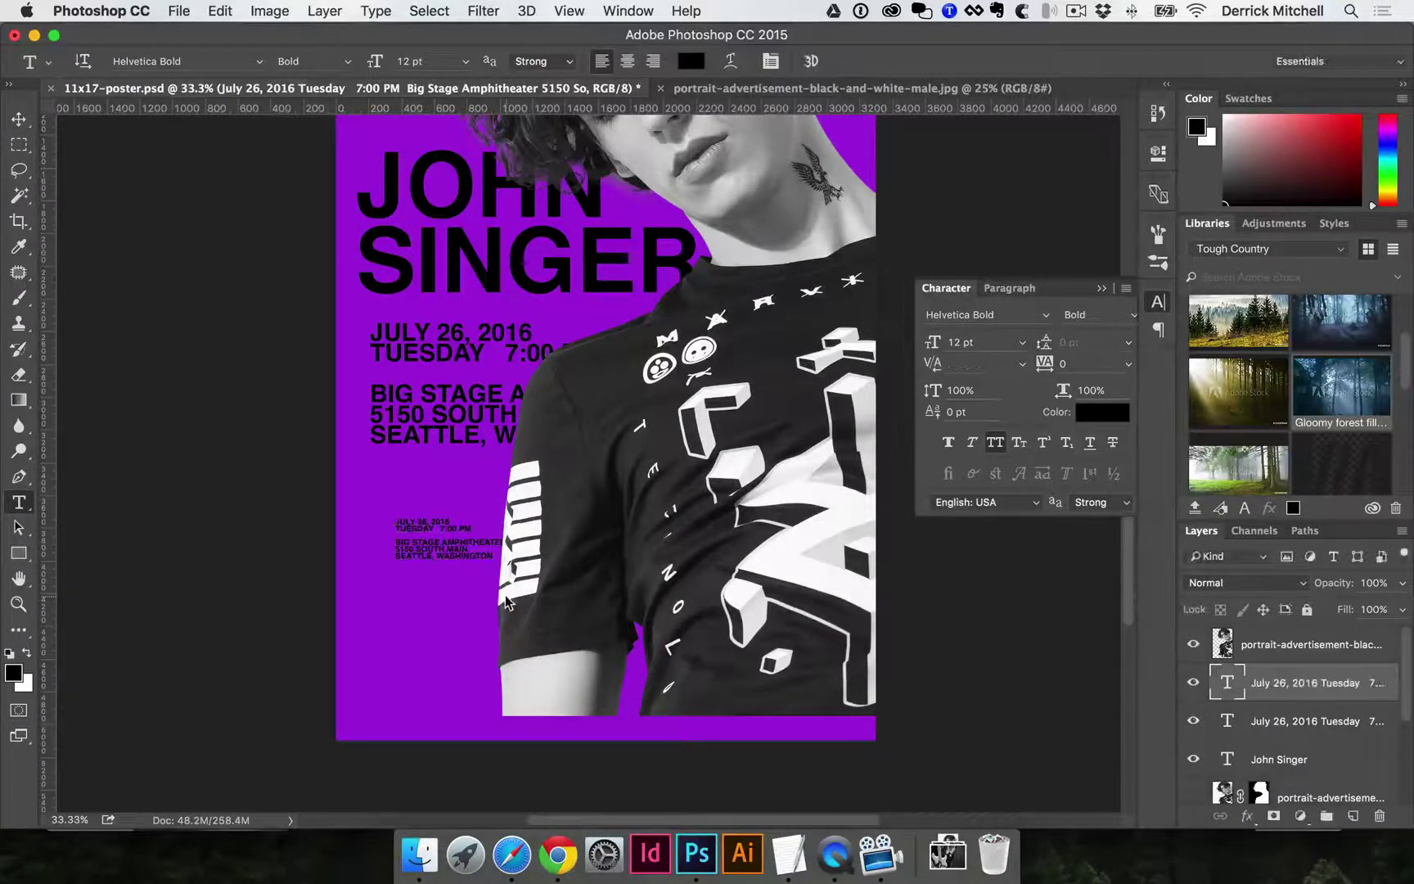
pyautogui.moveTo(401, 613); pyautogui.dragTo(688, 700)
pyautogui.hscroll(10, 688, 700)
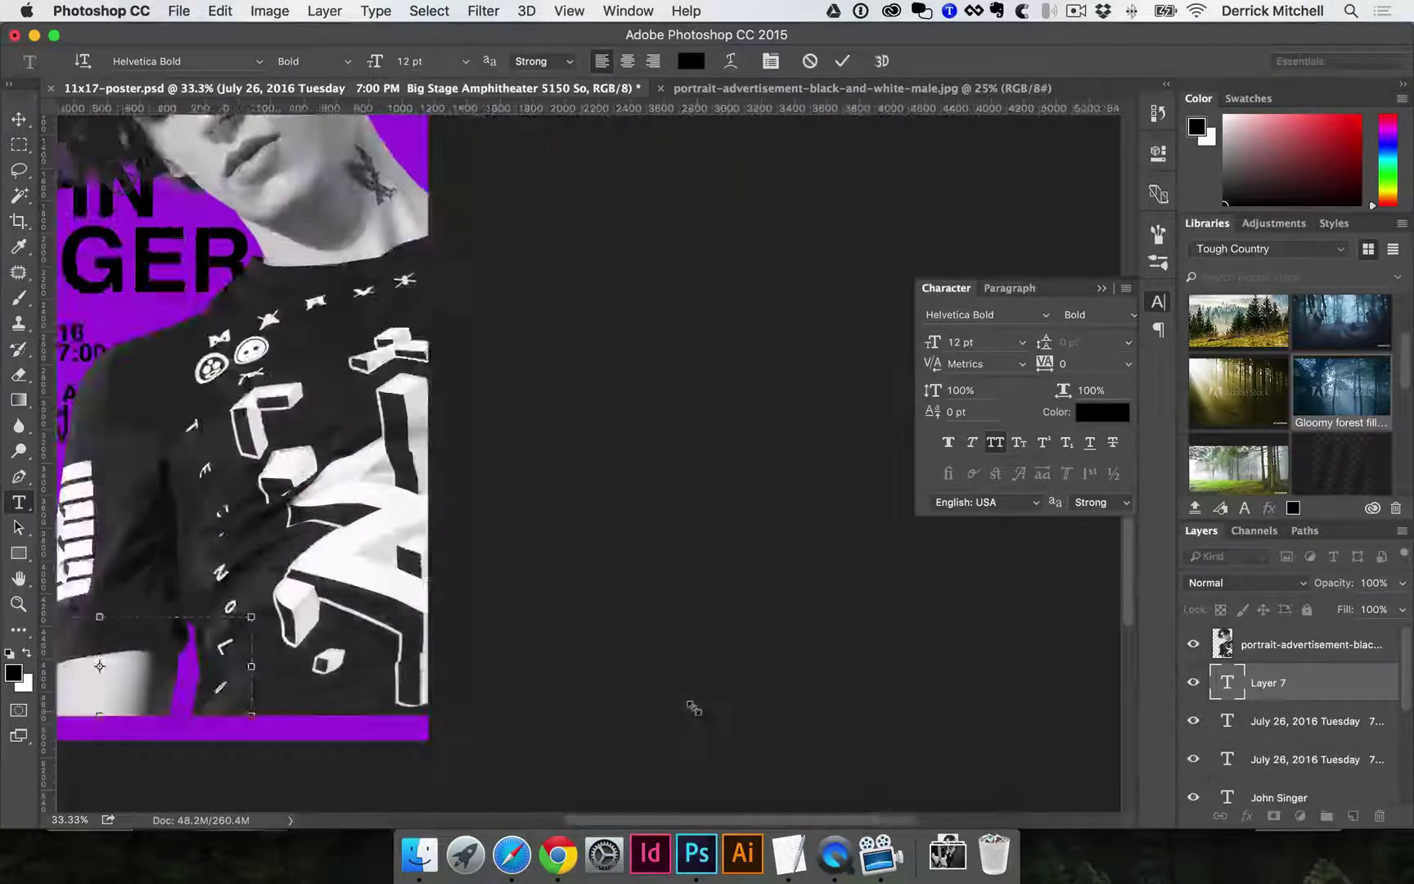
pyautogui.hscroll(-13, 655, 568)
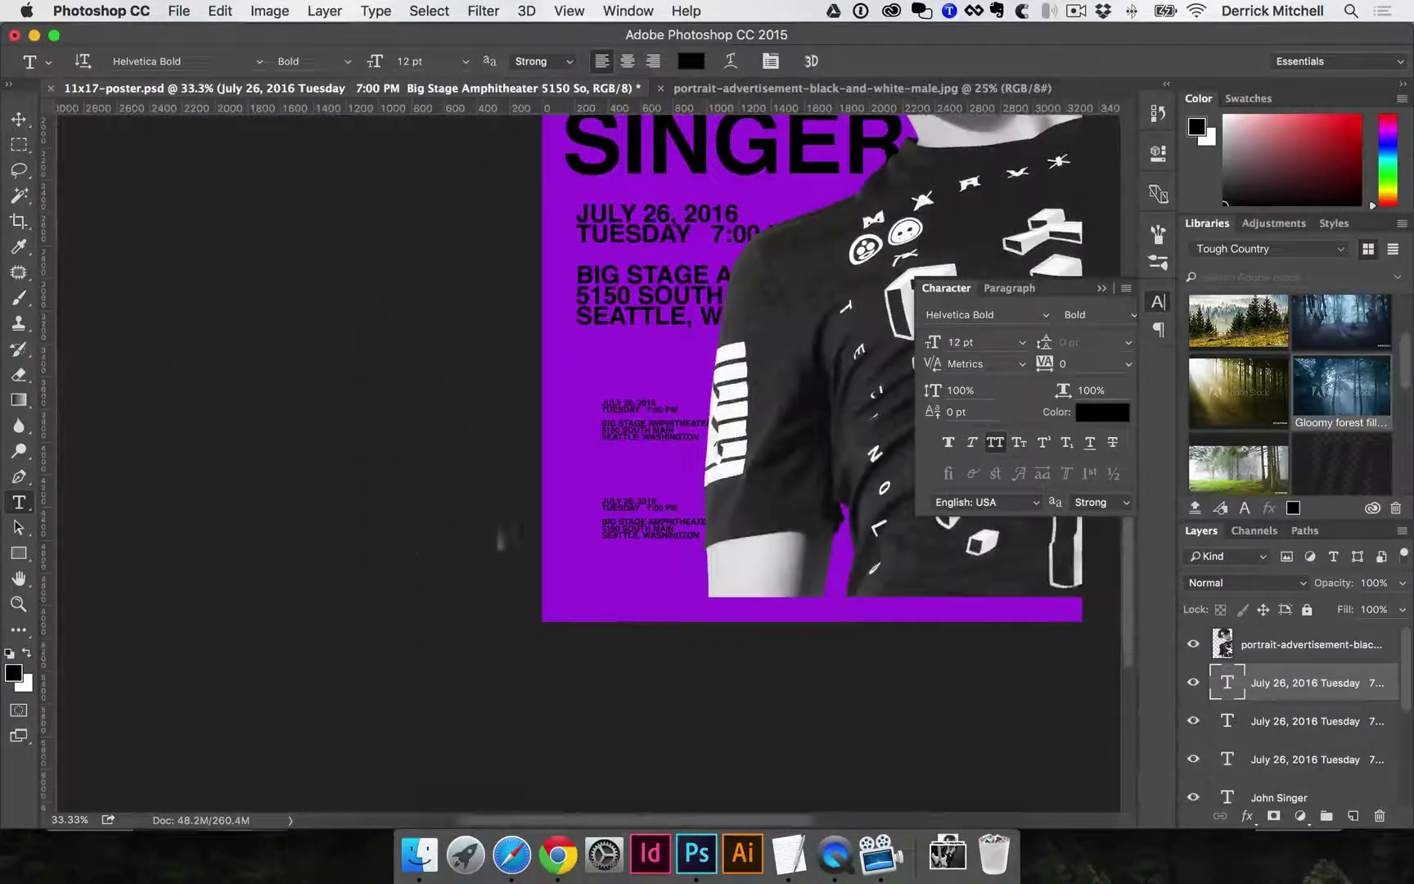
# Delete the two extra 12 pt copies of the event details.
pyautogui.press('super+Return')
pyautogui.press('BackSpace')
pyautogui.press('v')
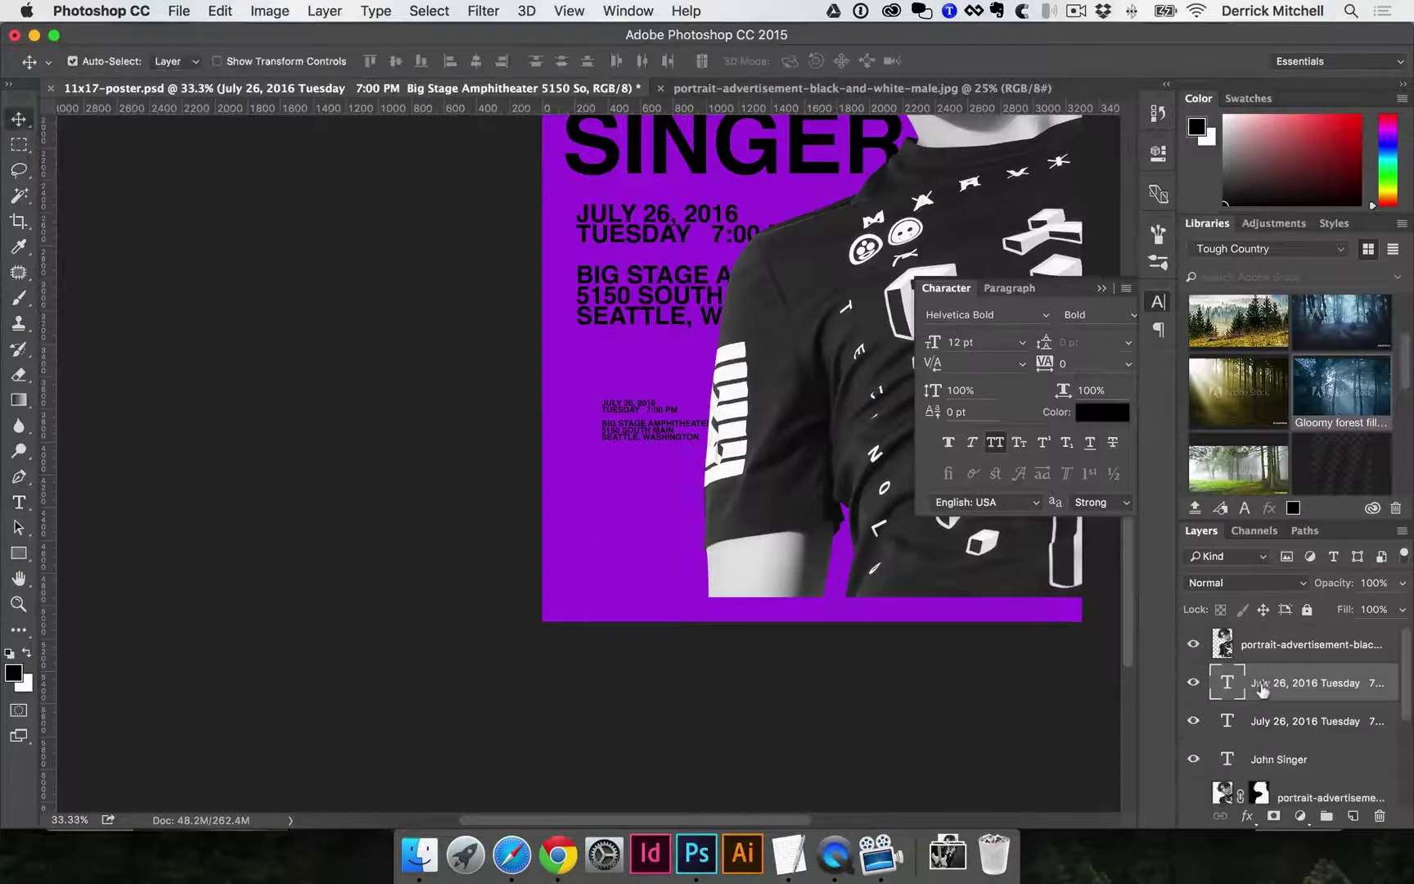
pyautogui.moveTo(656, 436); pyautogui.dragTo(628, 447)
pyautogui.press('BackSpace')
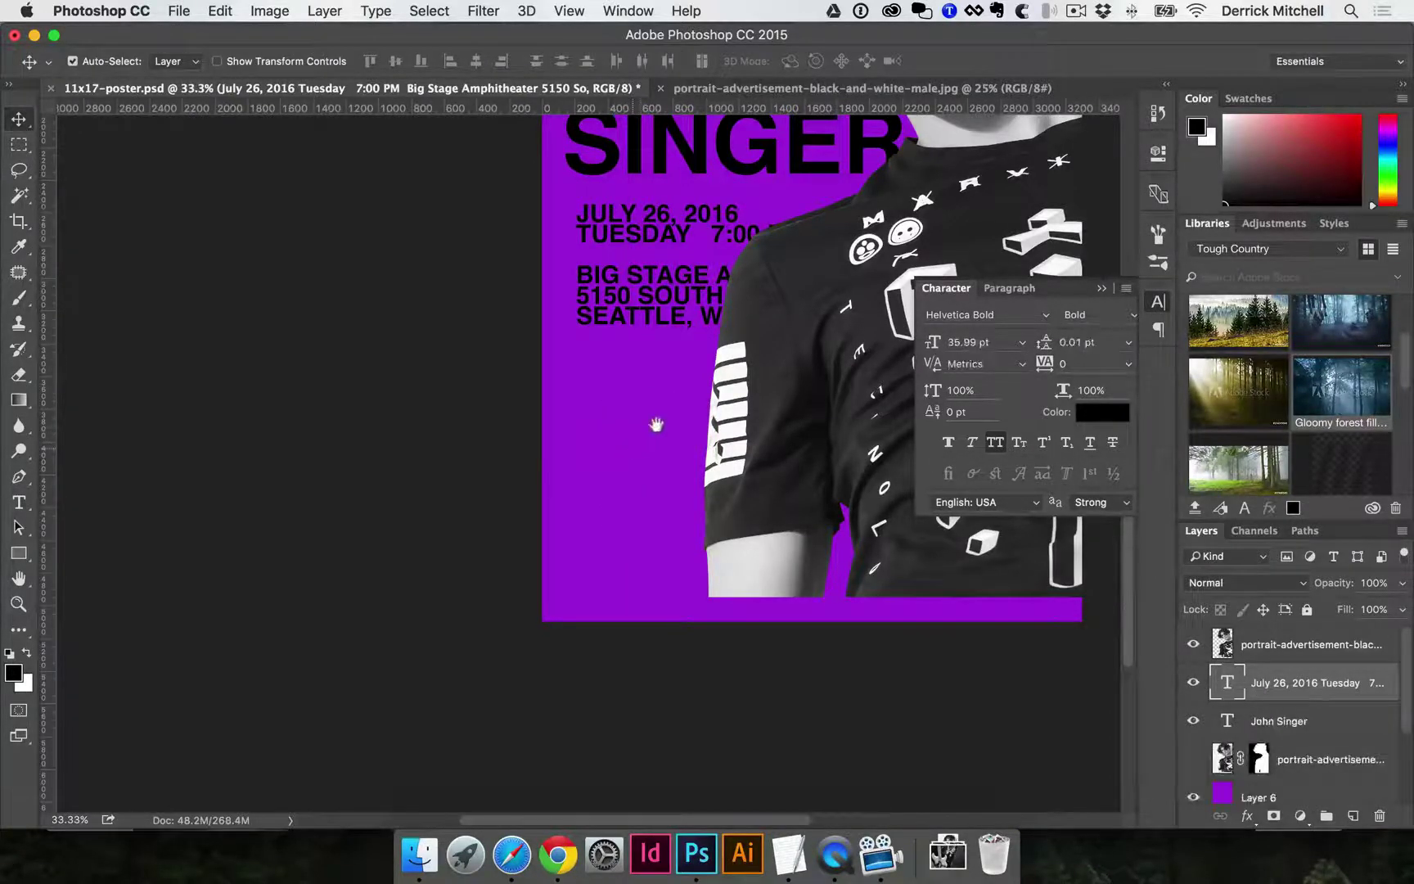
# Lower the event details away from the name and bring their layer forward in front of the portrait.
pyautogui.scroll(1, 573, 467)
pyautogui.hscroll(-2, 573, 466)
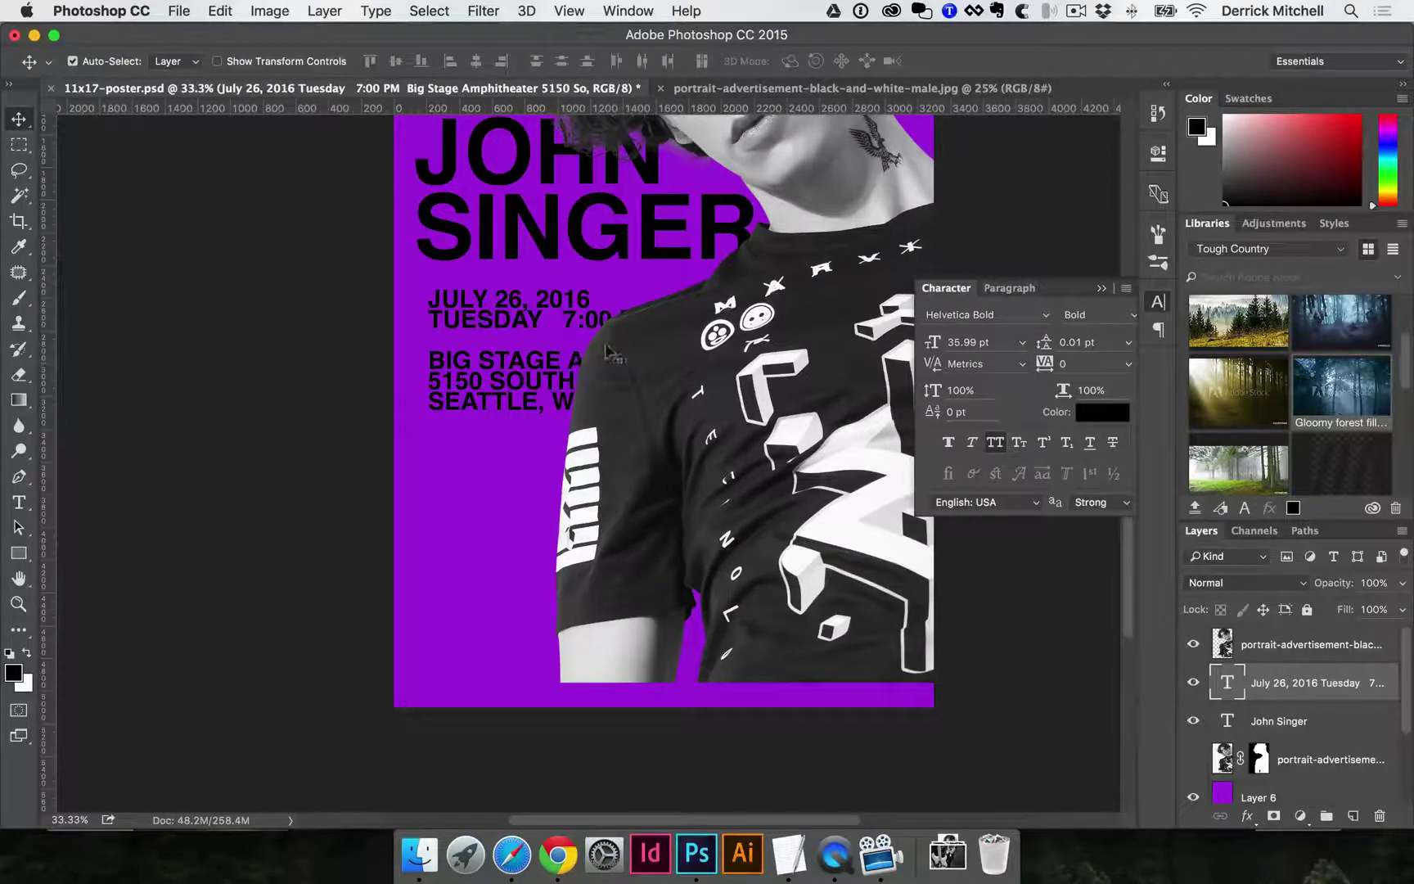
pyautogui.moveTo(595, 357); pyautogui.dragTo(508, 411)
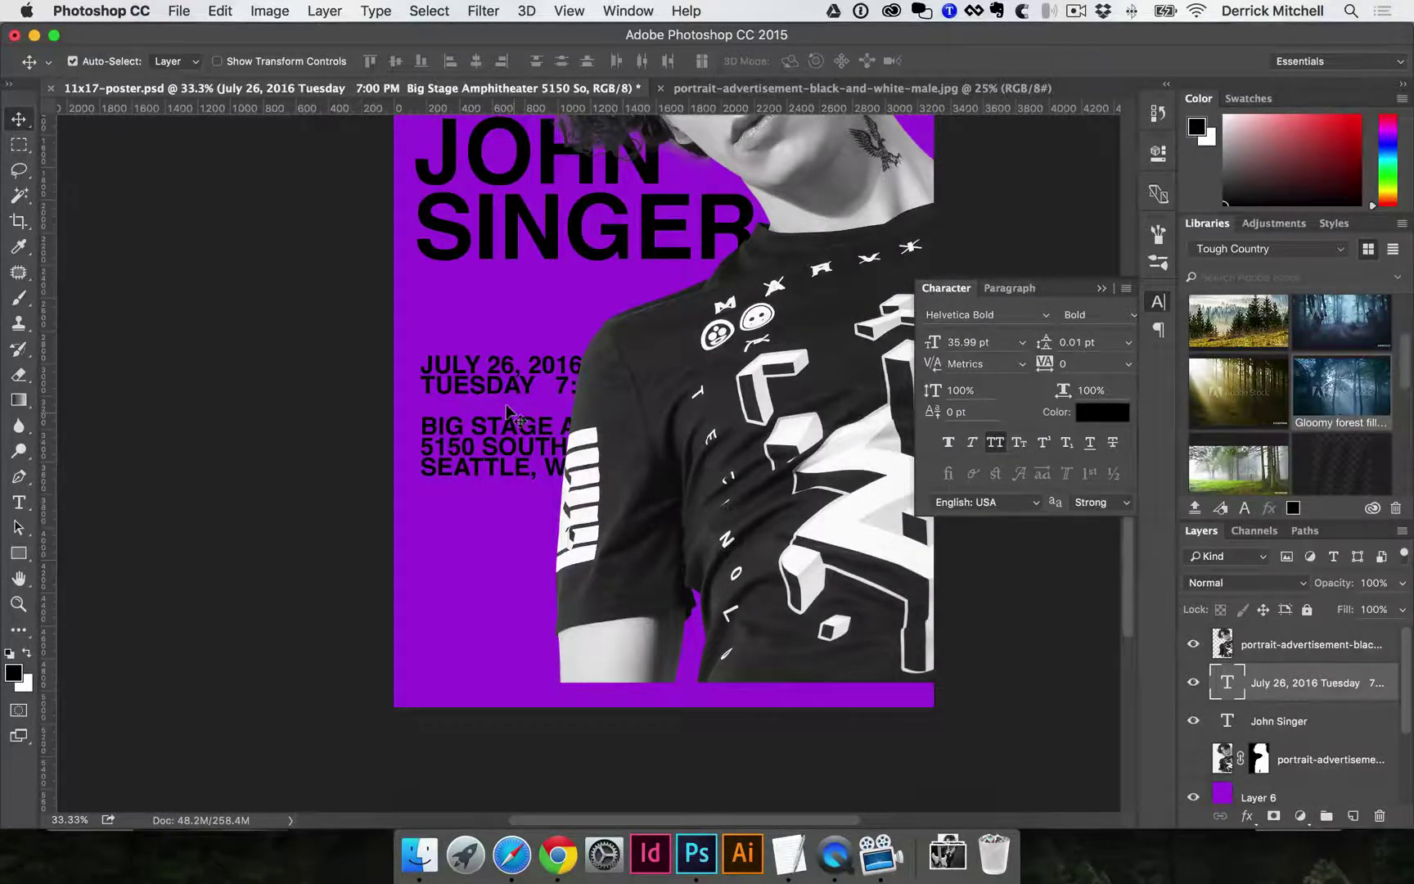
pyautogui.press('super')
pyautogui.press('super+bracketright')
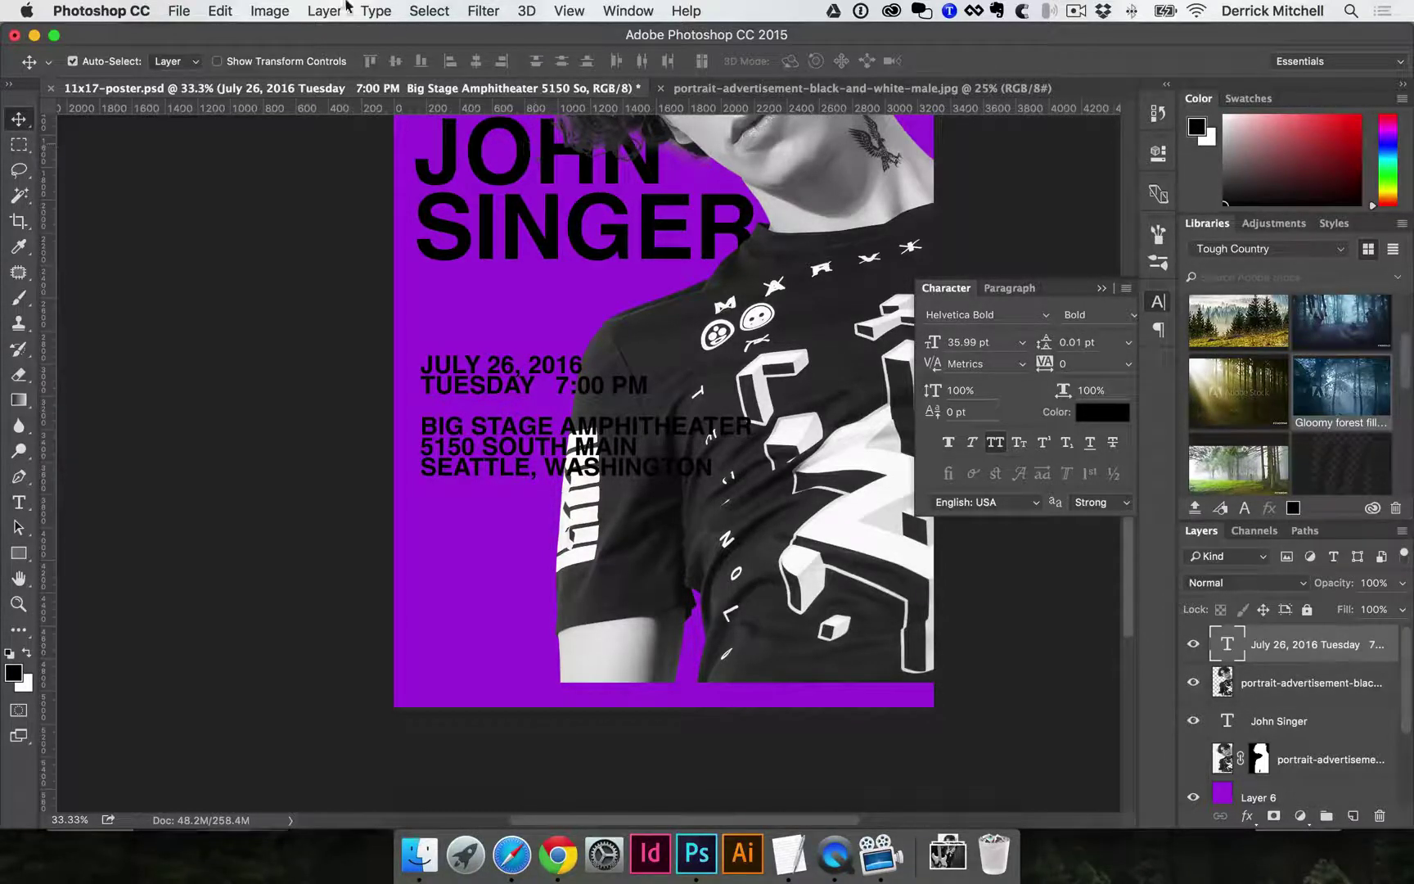
# Look up the Arrange commands for bringing the event details layer forward or to the front.
pyautogui.press('super')
pyautogui.click(324, 10)
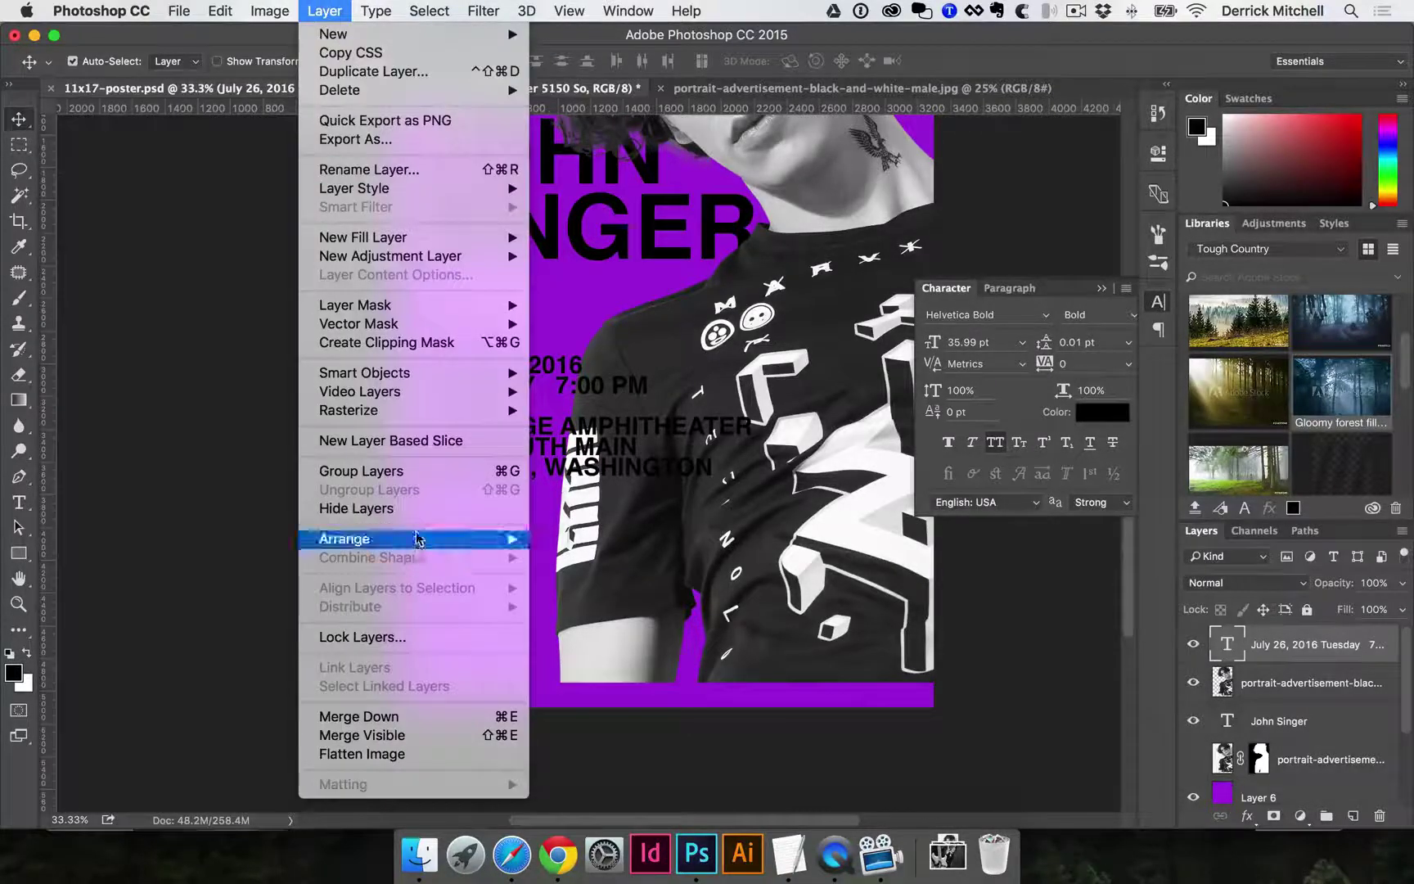
pyautogui.moveTo(499, 539)
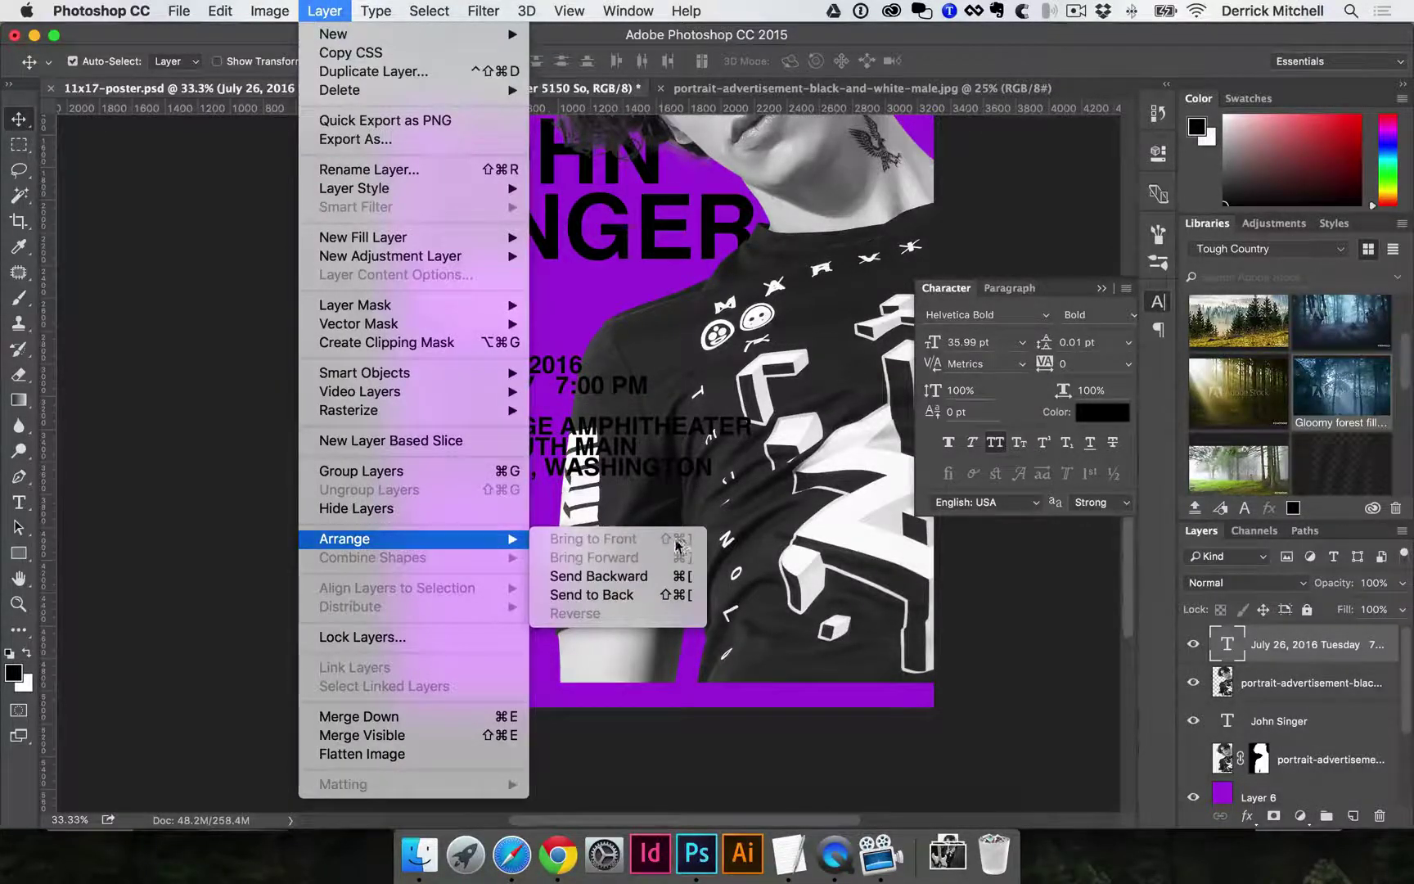
pyautogui.click(757, 537)
# Move the event details down to the lower part of the poster and hide the character settings.
pyautogui.moveTo(566, 463); pyautogui.dragTo(573, 556)
pyautogui.scroll(3, 819, 409)
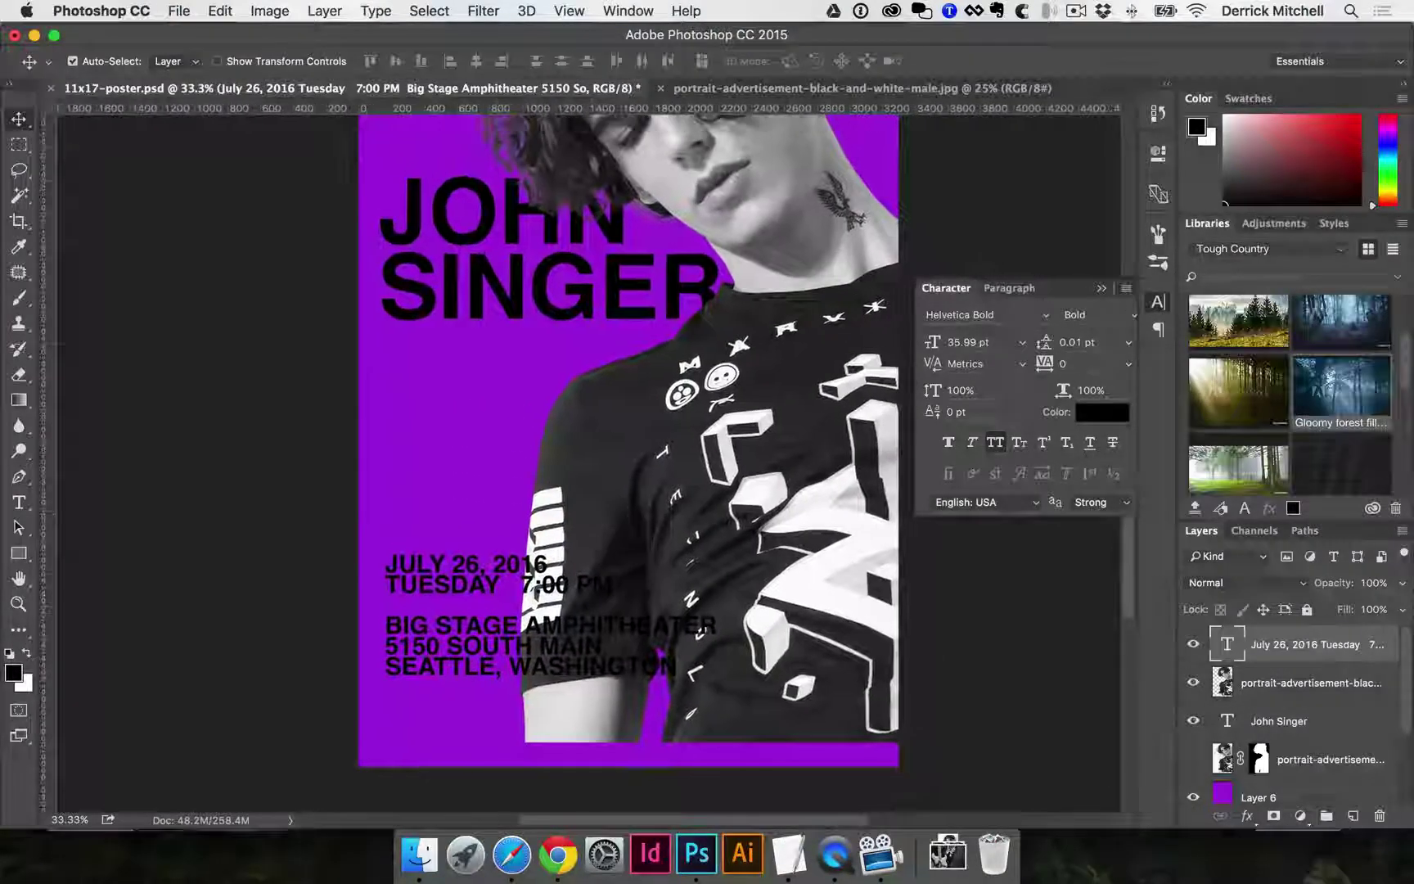
pyautogui.click(1159, 300)
pyautogui.press('t')
pyautogui.press('Return')
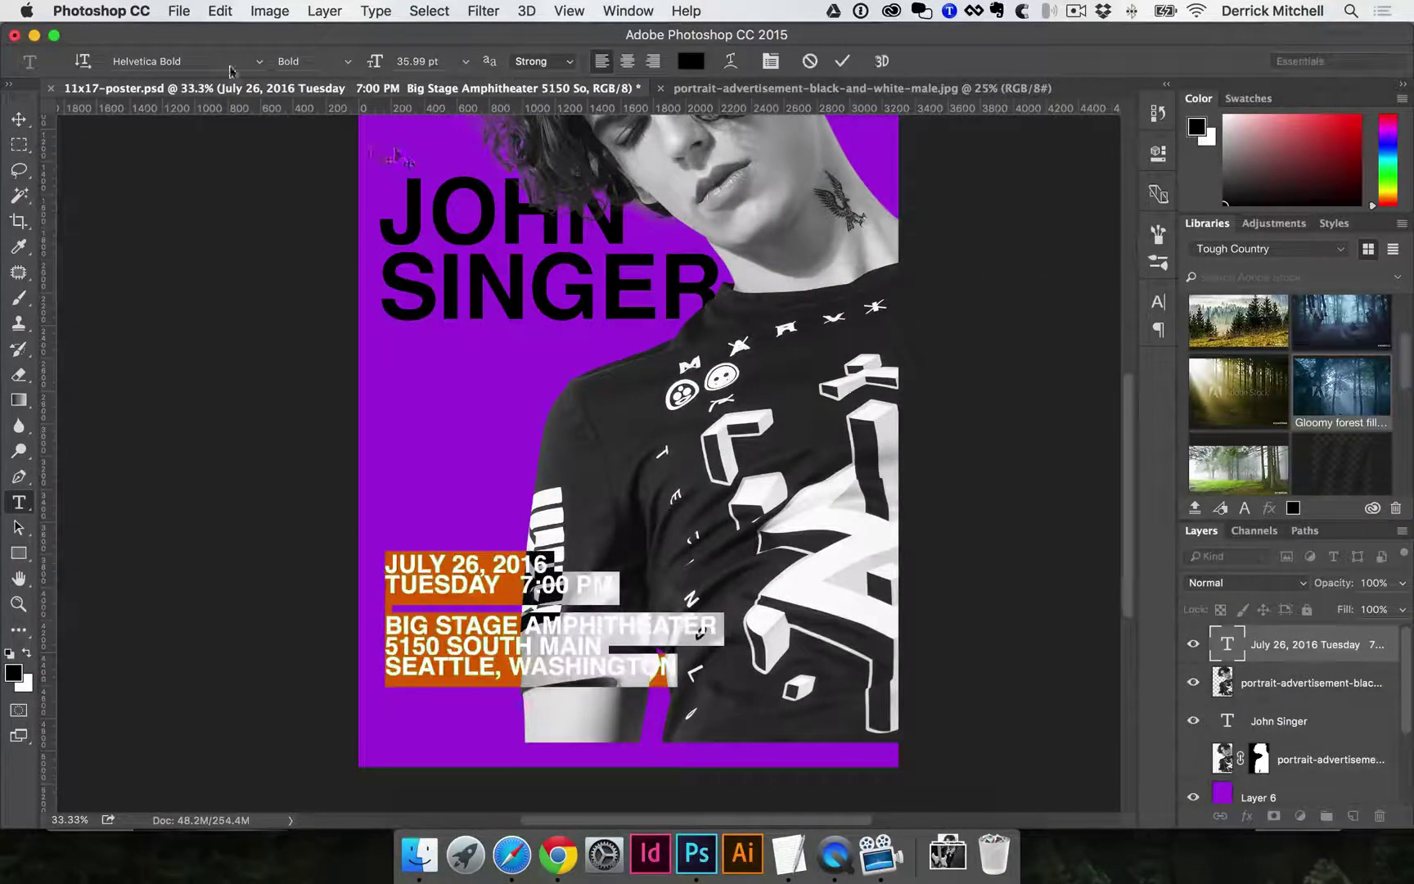
pyautogui.press('Escape')
pyautogui.press('v')
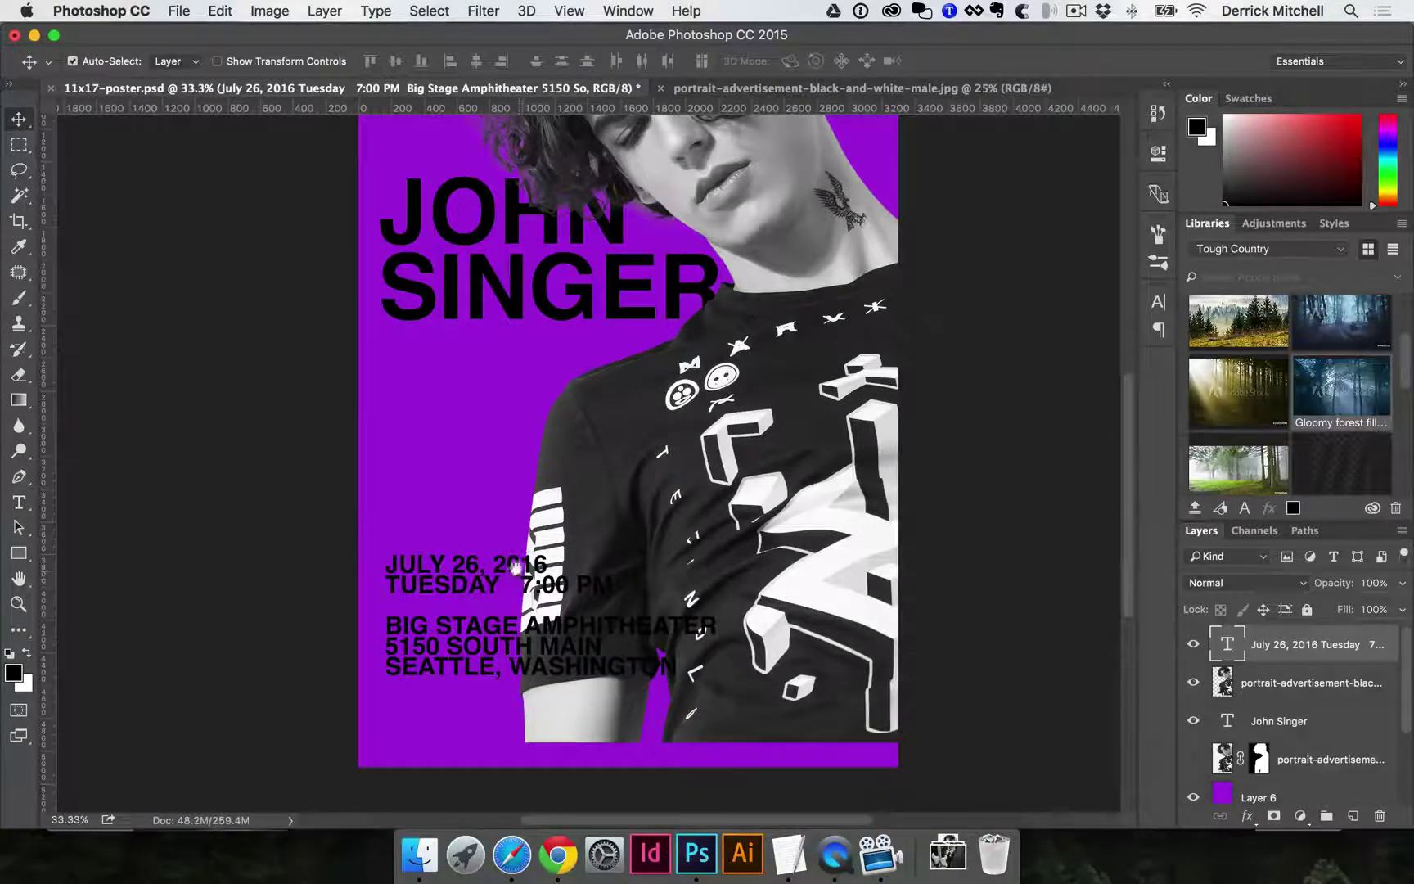
# Shift the event details slightly down and to the right, over the shirt sleeve near the poster's lower edge.
pyautogui.scroll(-2, 514, 571)
pyautogui.hscroll(2, 492, 564)
pyautogui.moveTo(424, 550); pyautogui.dragTo(452, 587)
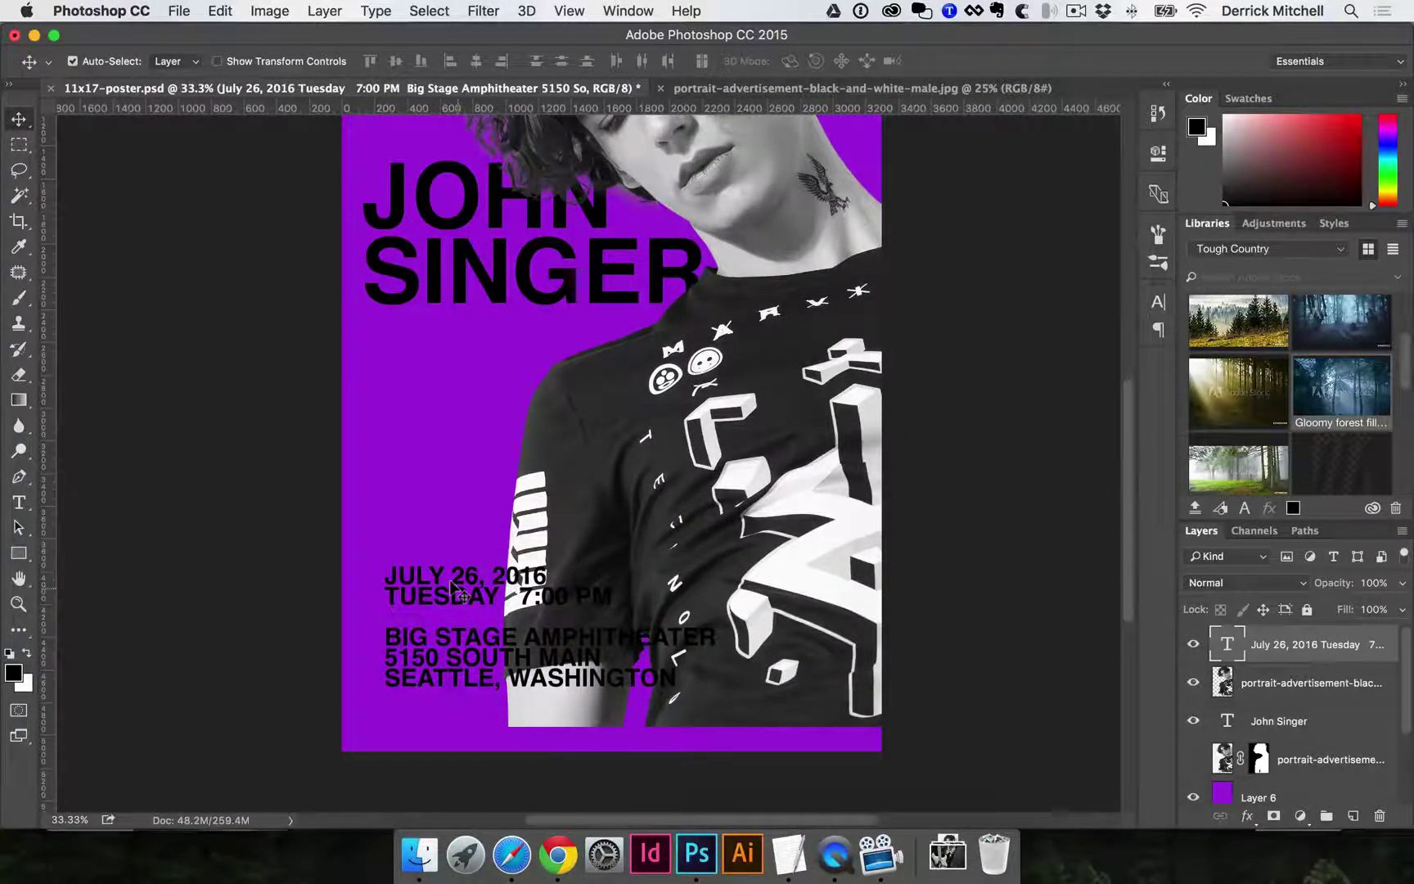